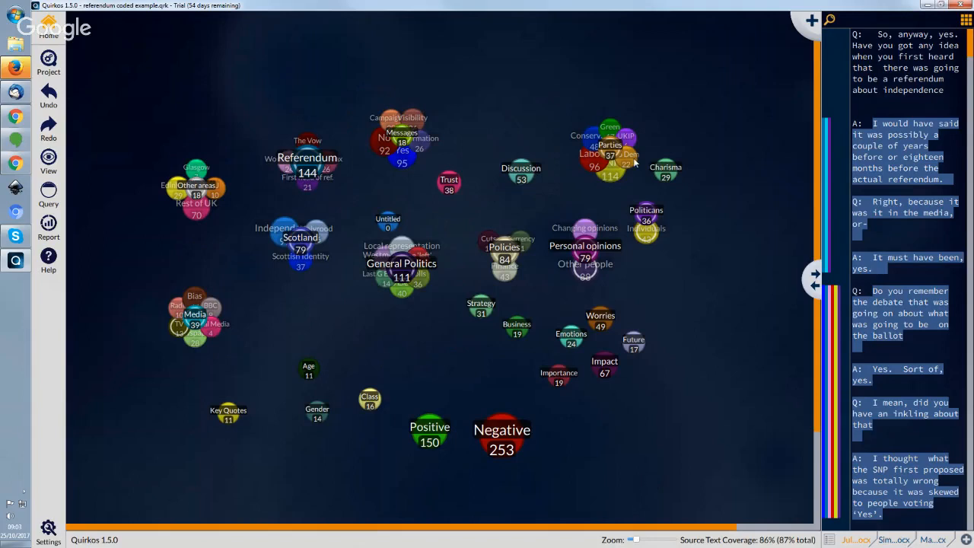
Create a new quirk without a title and code the transcript's opening question and start of the answer to it.
left_click(811, 21)
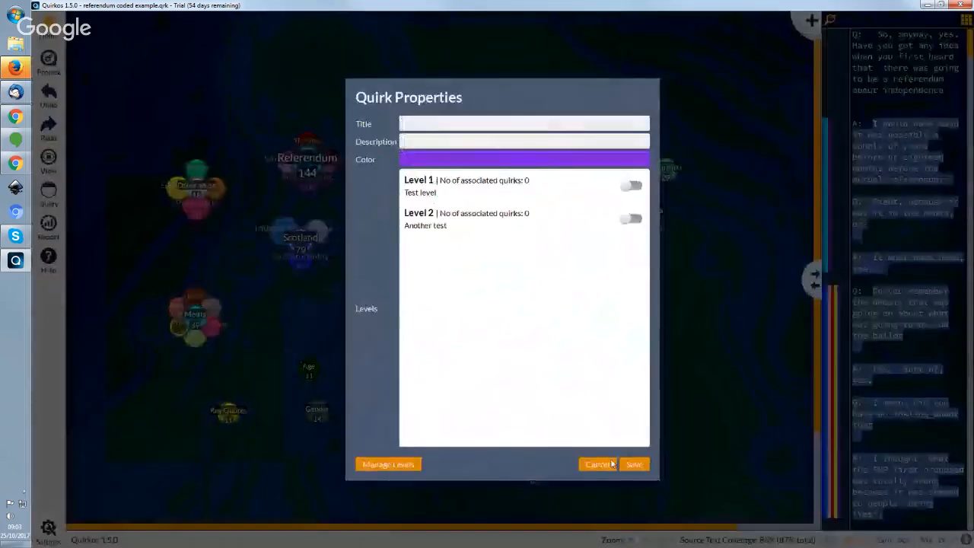
left_click(638, 464)
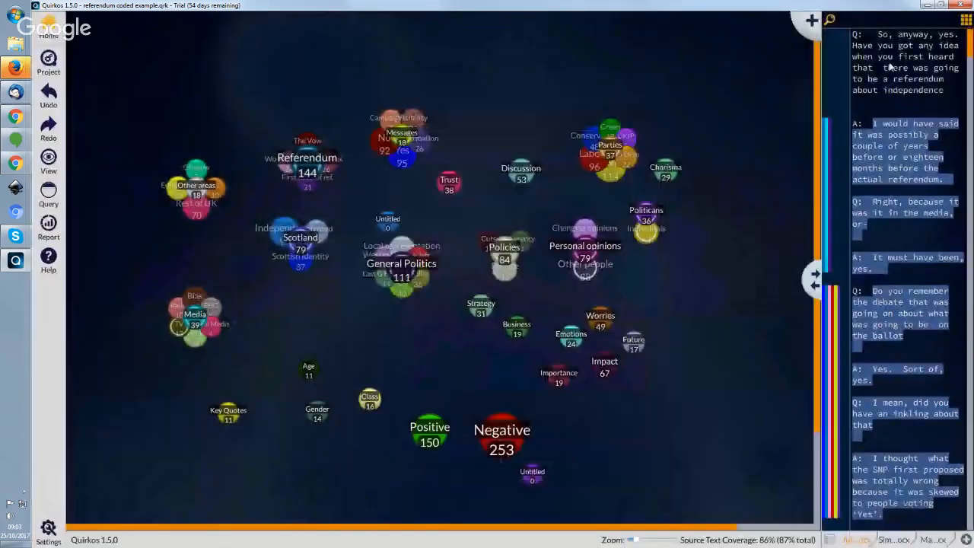
left_click_drag(889, 60, 913, 145)
left_click_drag(899, 135, 535, 472)
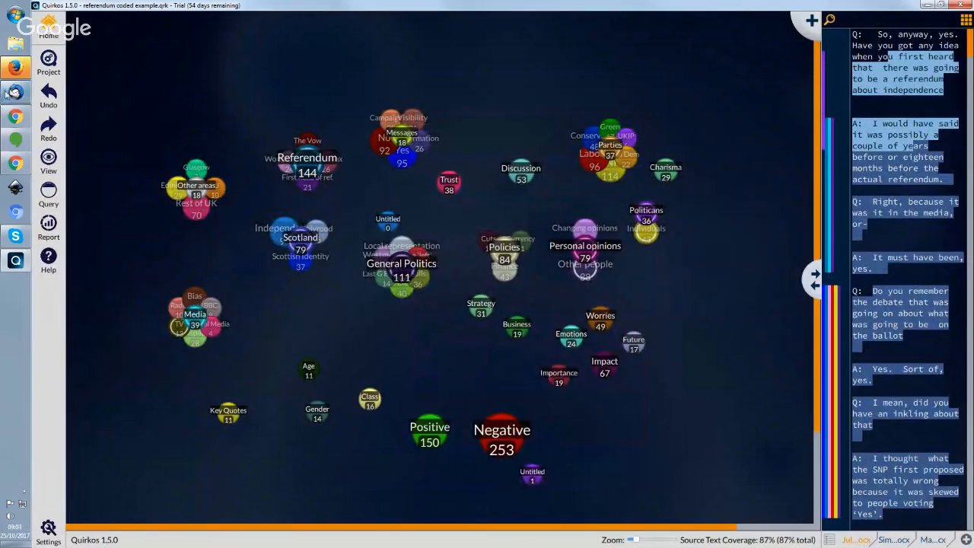
Undo the creation of the untitled quirk and the coding added to it, and clear the text selection.
left_click(50, 95)
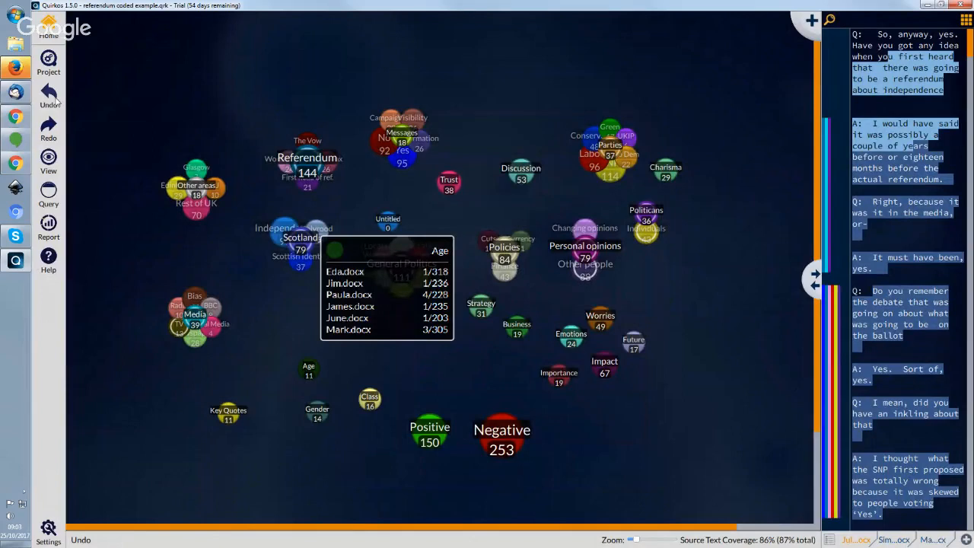
left_click(904, 195)
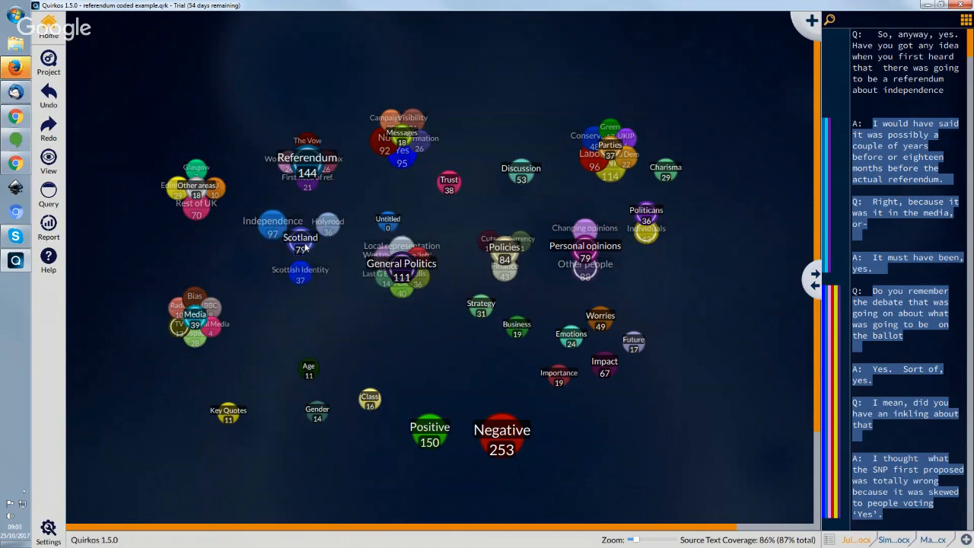
Switch to Chrome, review the file listing on the Quirkos referendum workshop page, and return to Quirkos.
mouse_move(305, 247)
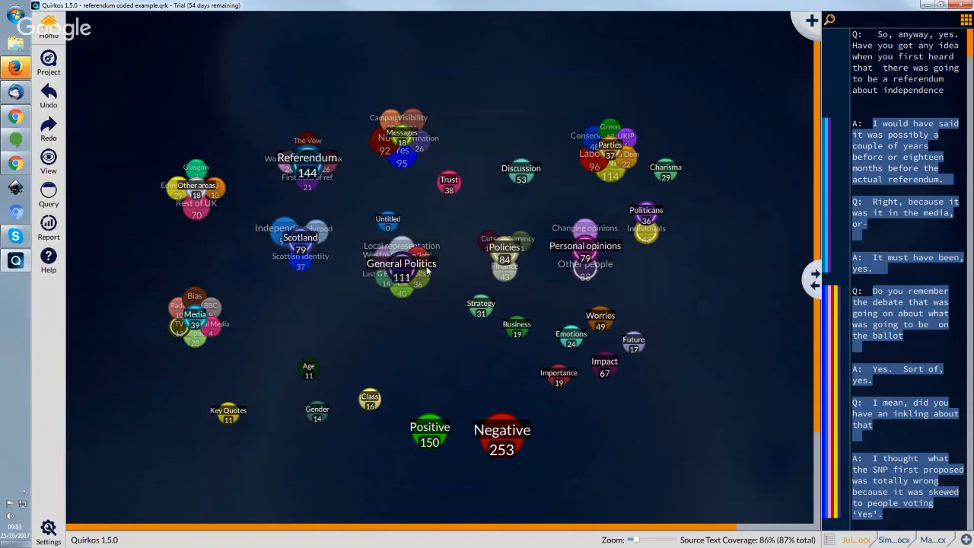
mouse_move(435, 271)
left_click_drag(973, 16, 289, 1)
left_click(446, 133)
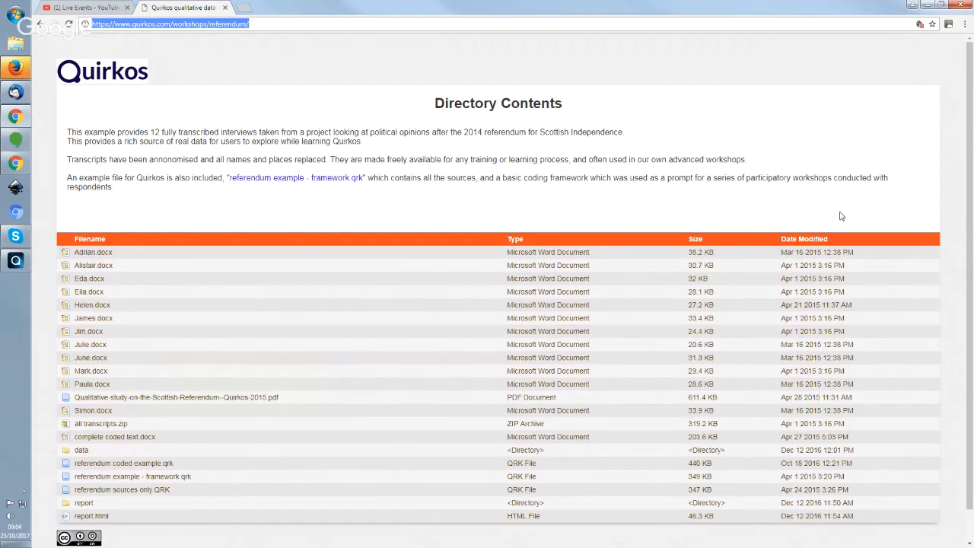
scroll(808, 191, "down", 1)
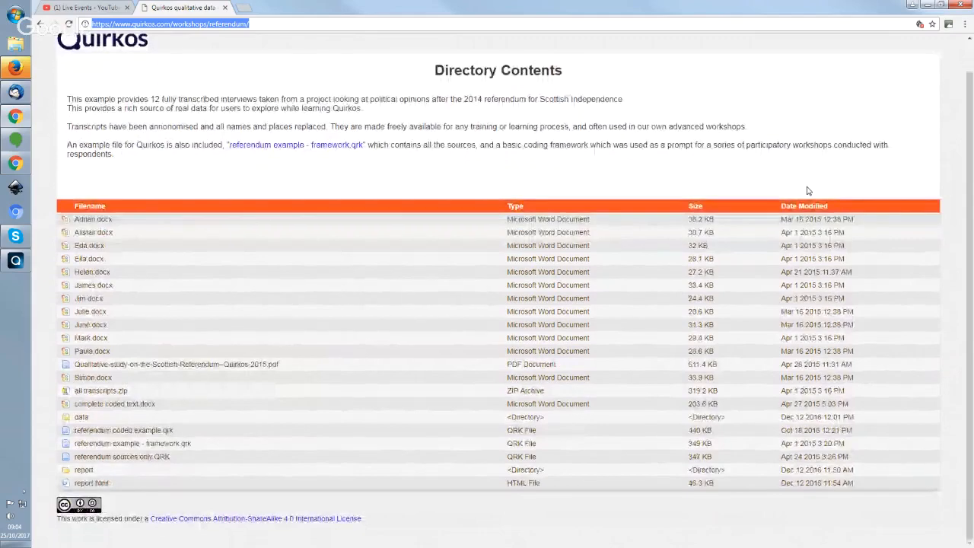
scroll(808, 191, "up", 1)
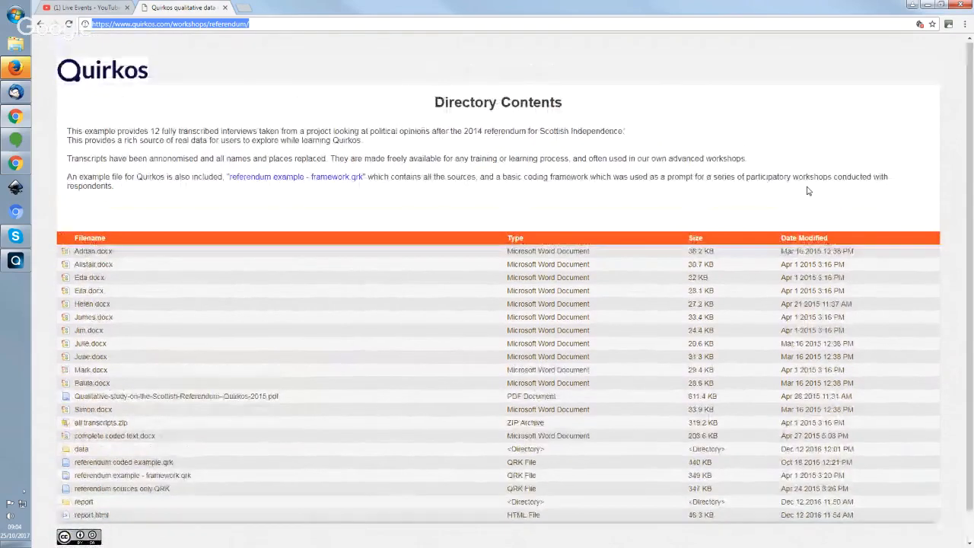
left_click(930, 5)
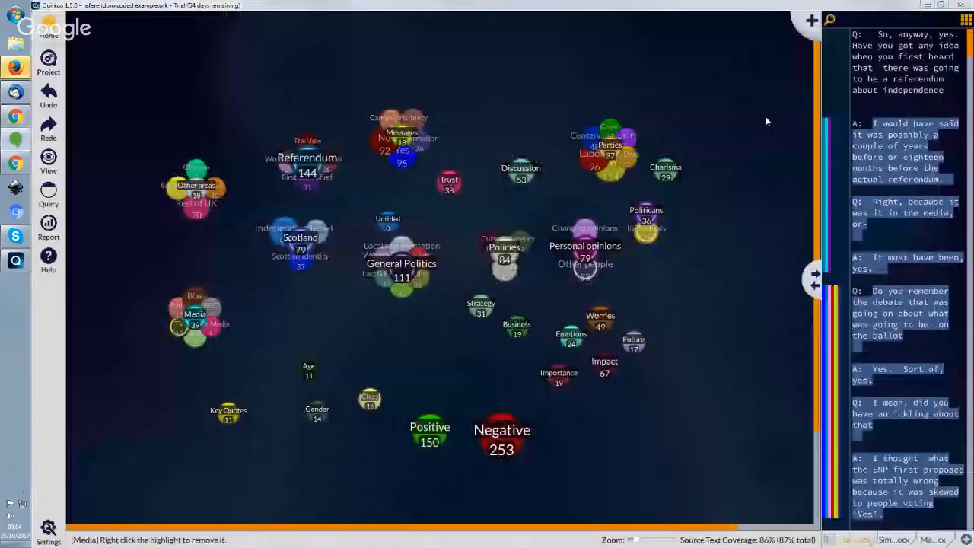
Look over the quirk clusters on the canvas and move the General Politics cluster slightly lower.
mouse_move(603, 154)
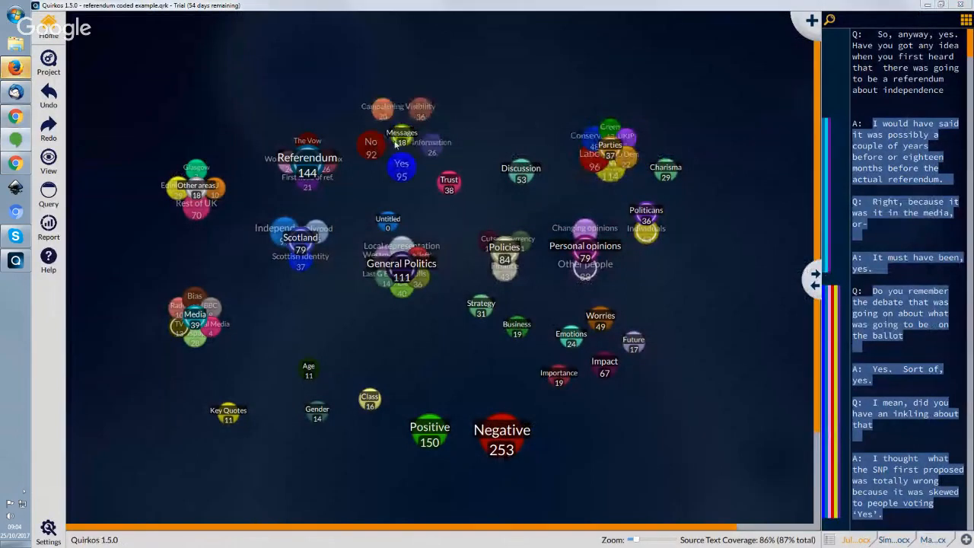
mouse_move(301, 170)
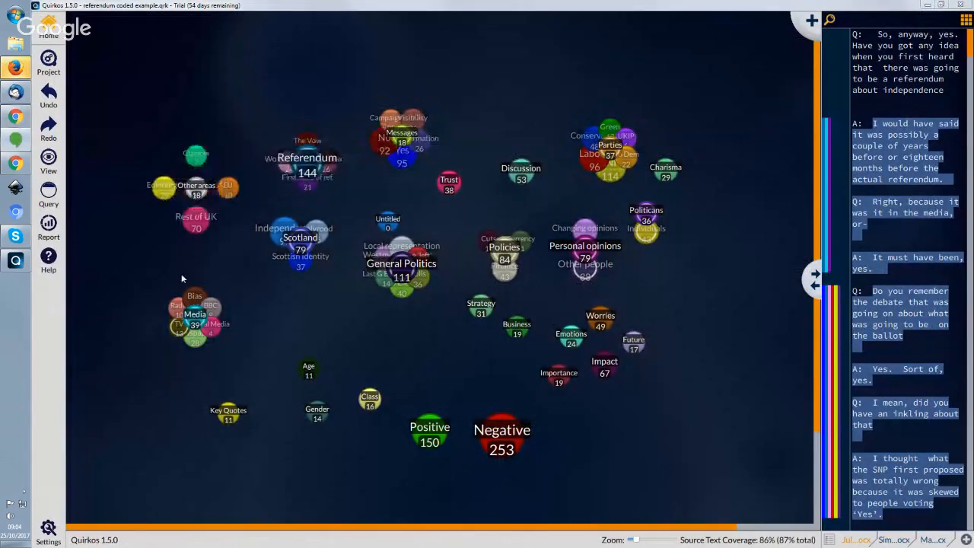
mouse_move(195, 321)
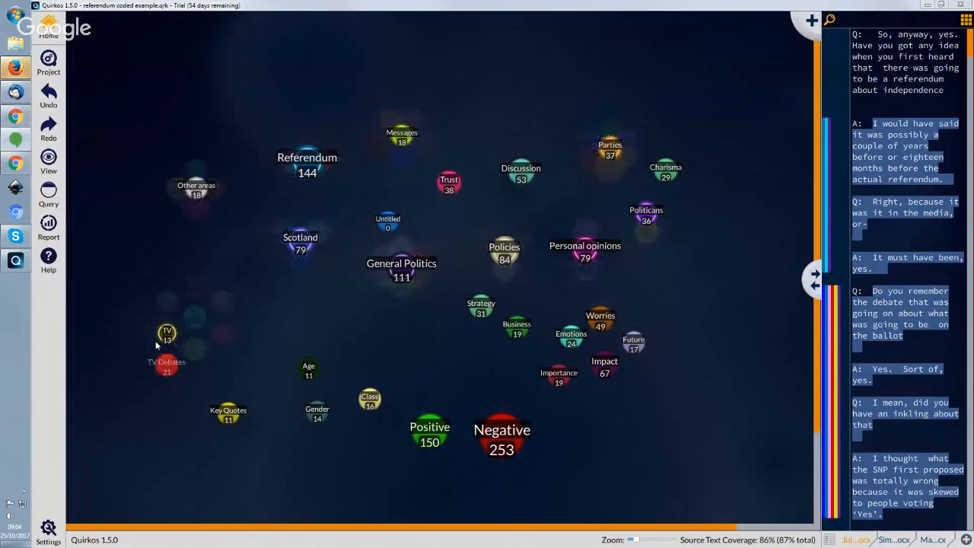
mouse_move(401, 266)
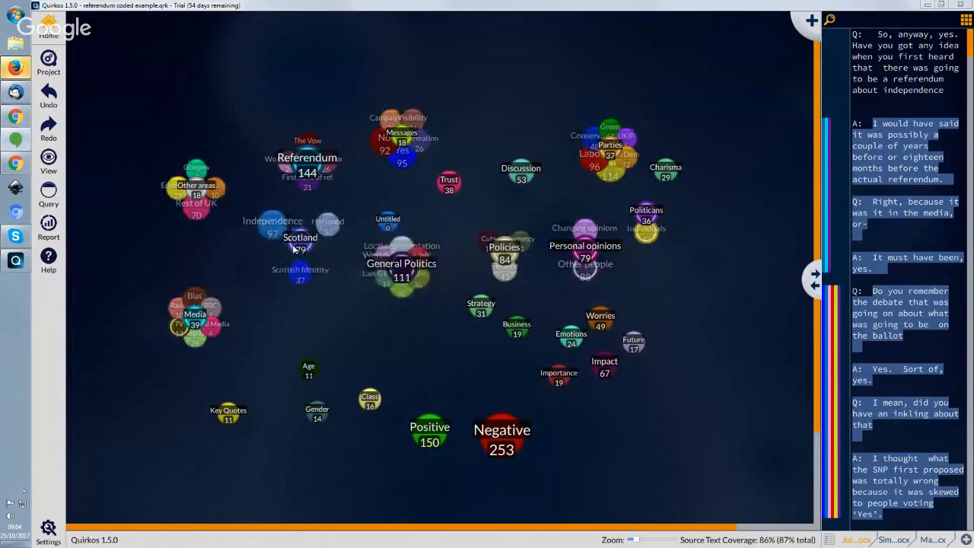
left_click_drag(404, 273, 388, 312)
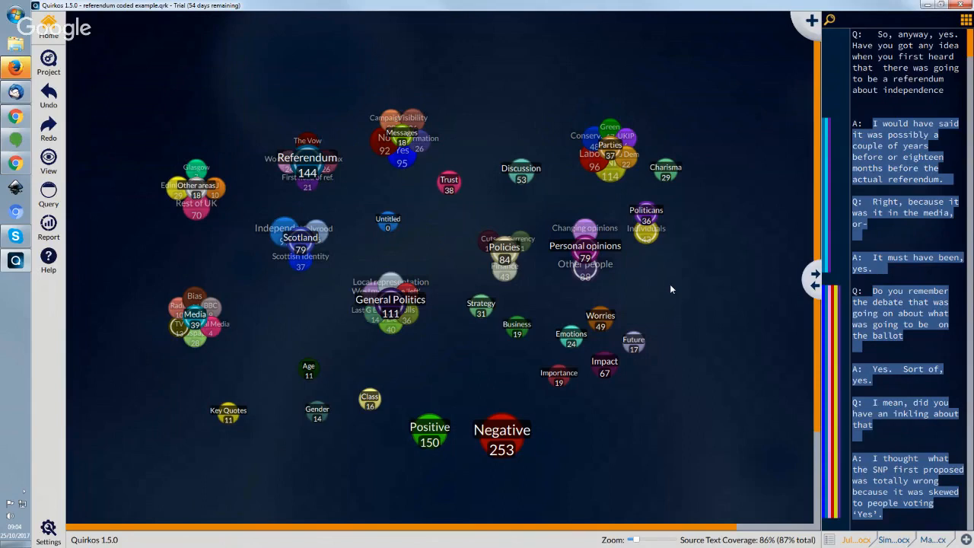
Widen the source text area and look through the list of all sources in the project.
left_click_drag(815, 278, 787, 280)
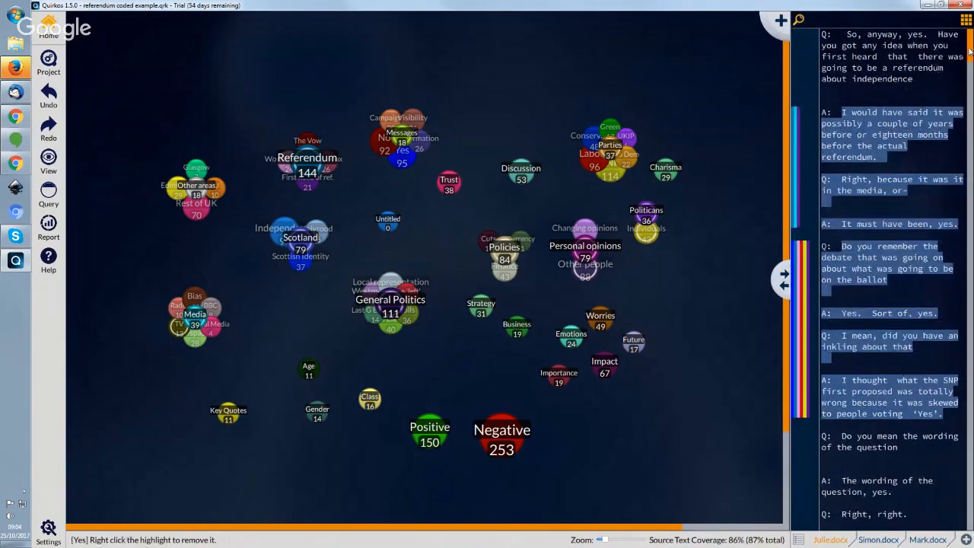
left_click_drag(970, 52, 970, 208)
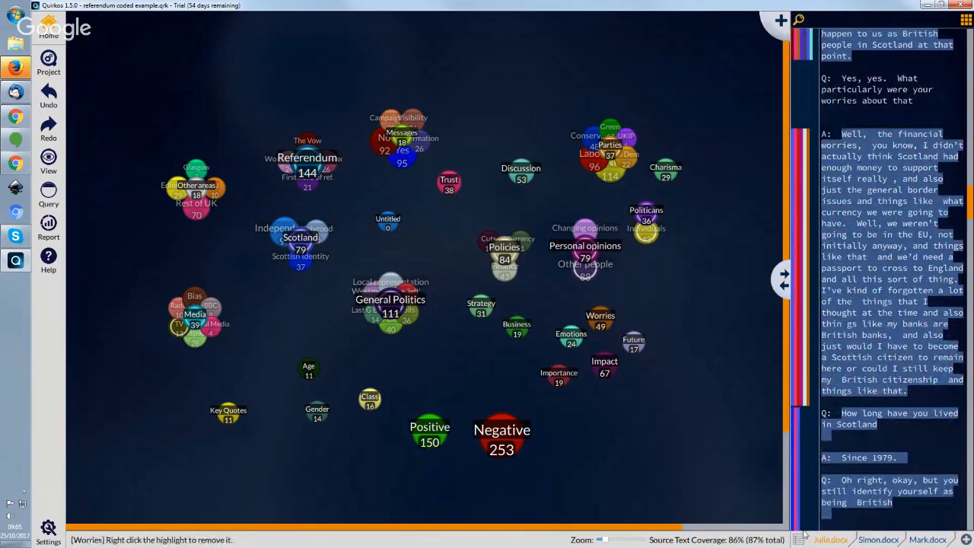
left_click(804, 539)
scroll(897, 464, "down", 5)
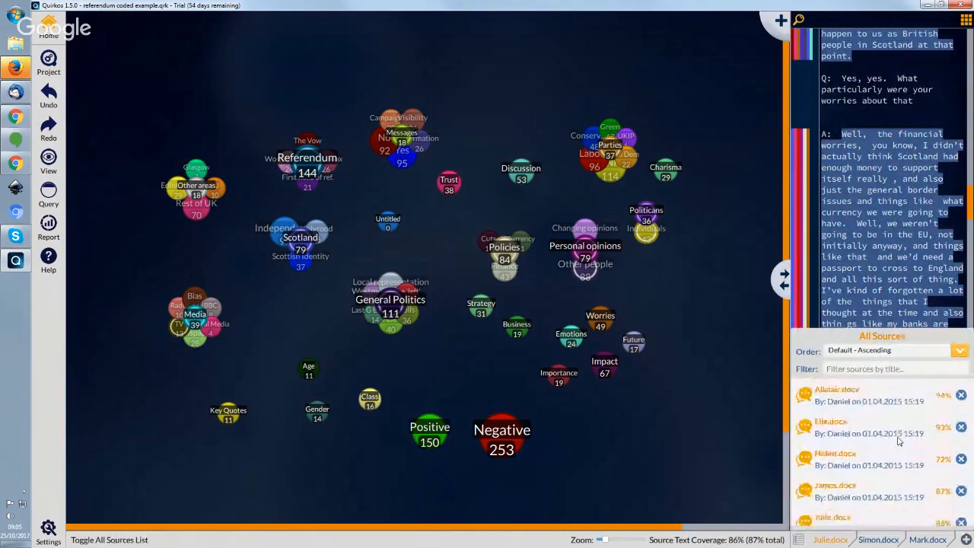
scroll(896, 442, "up", 5)
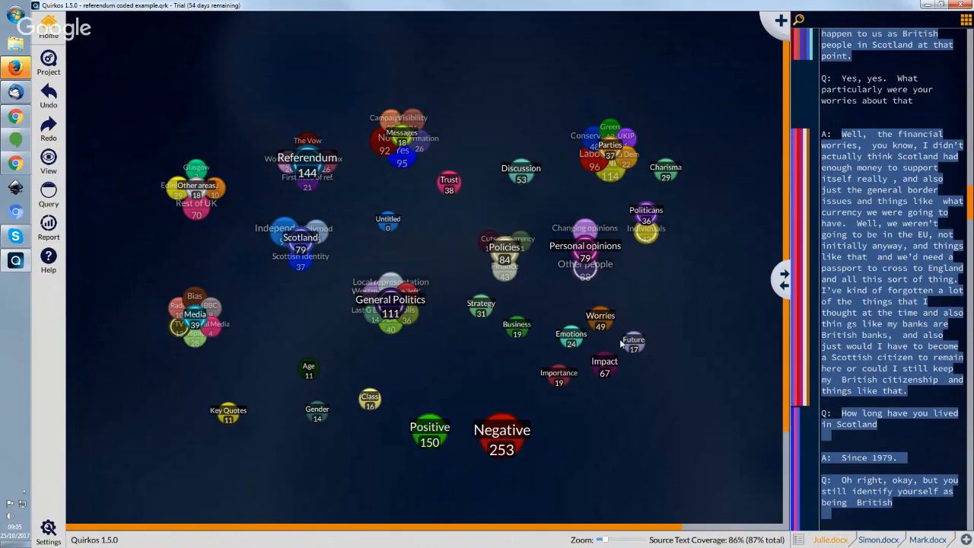
Widen the source text area further and review the open transcript's source properties.
left_click_drag(785, 279, 729, 280)
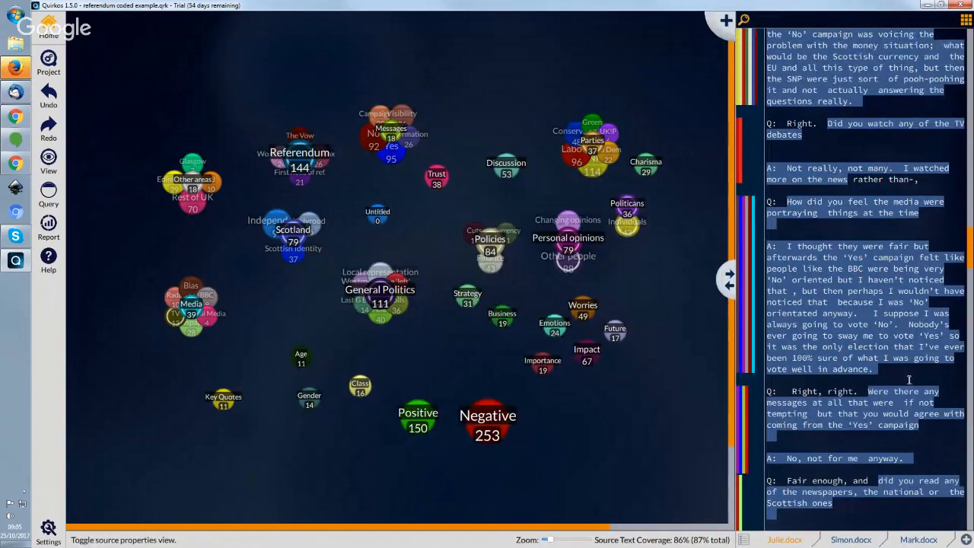
left_click(961, 21)
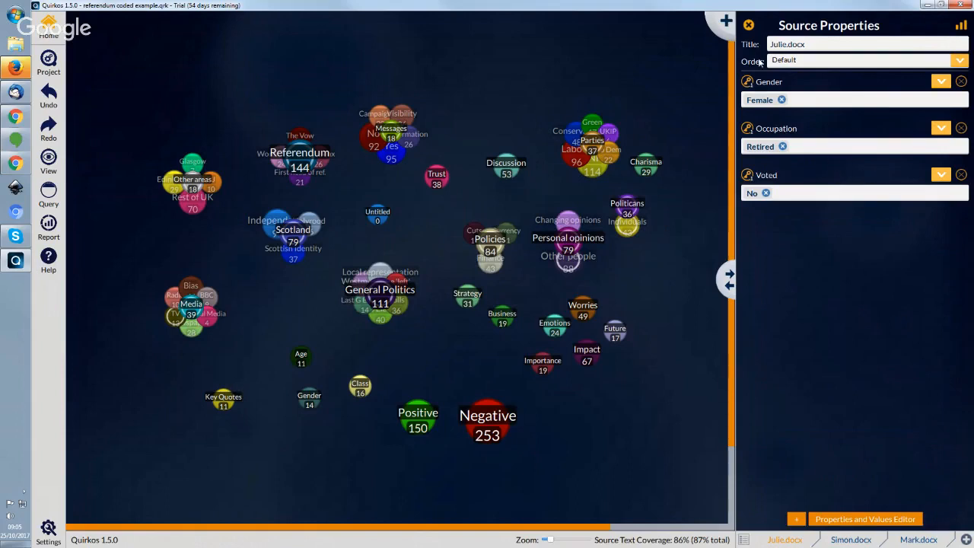
left_click(748, 24)
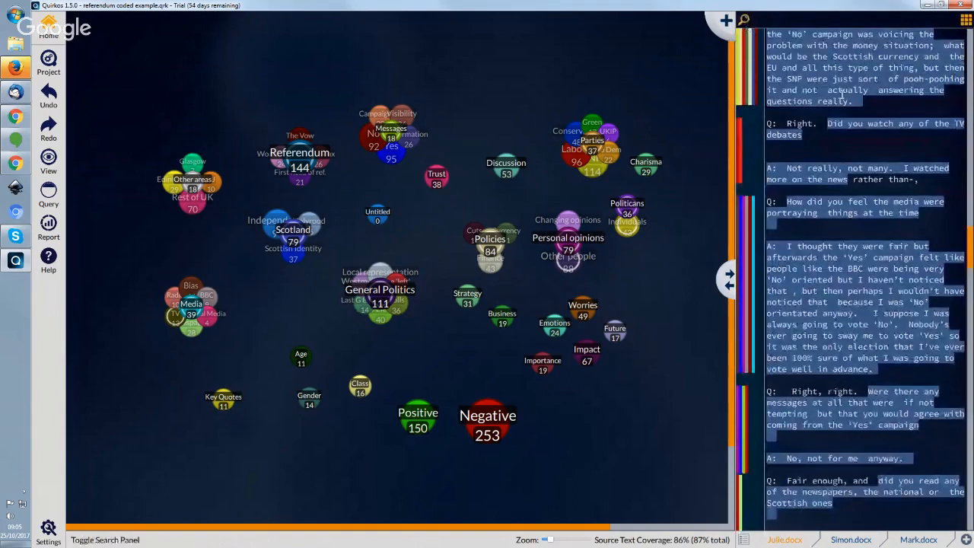
Run a query for the sources whose Voted property equals Yes.
left_click(48, 192)
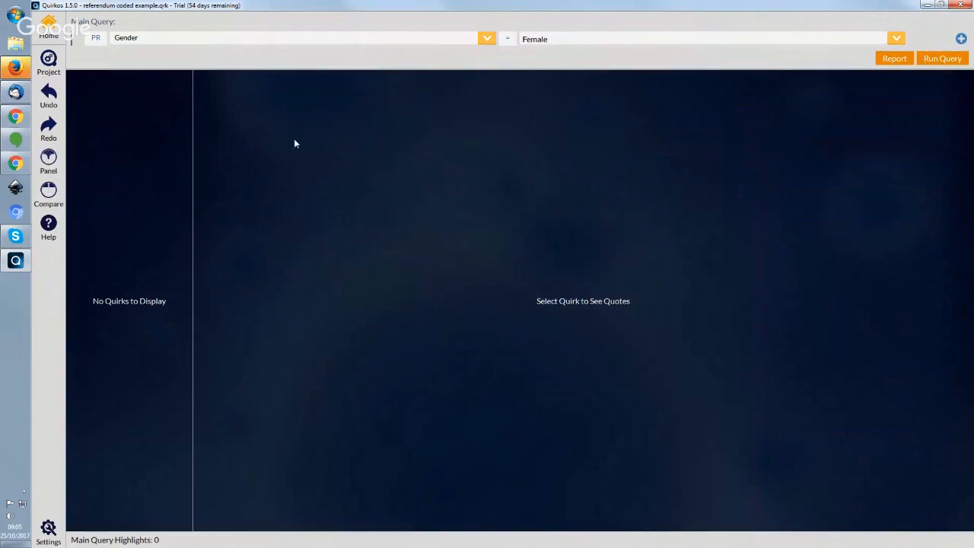
left_click(96, 39)
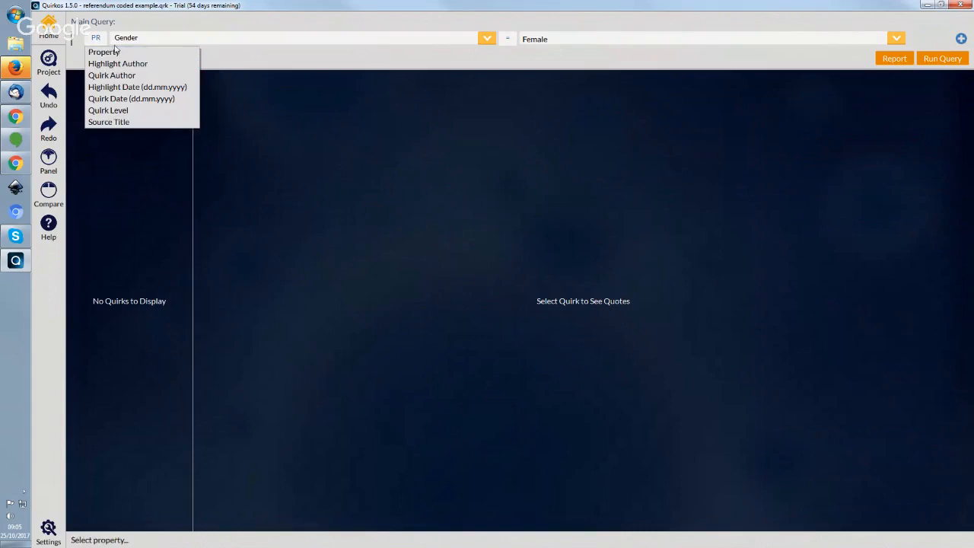
left_click(115, 52)
left_click(491, 41)
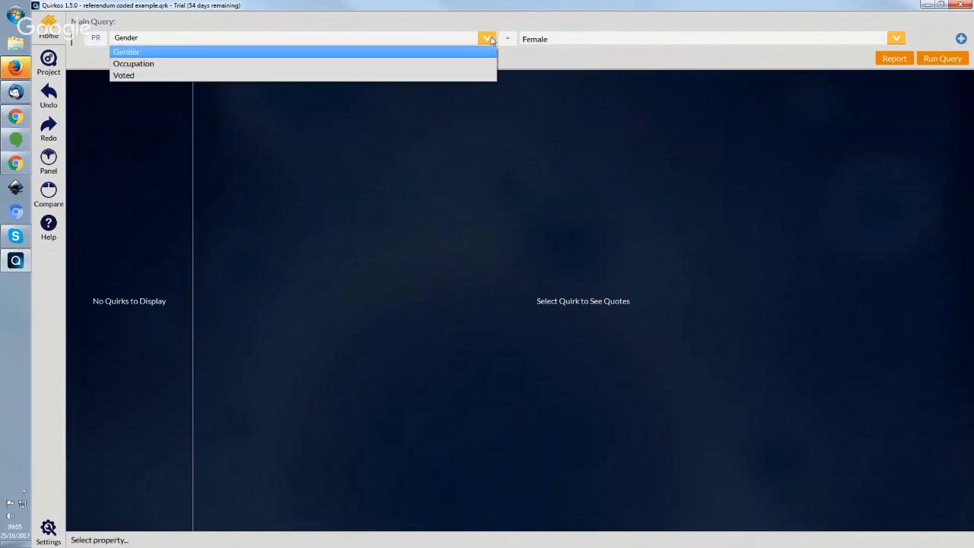
left_click(474, 76)
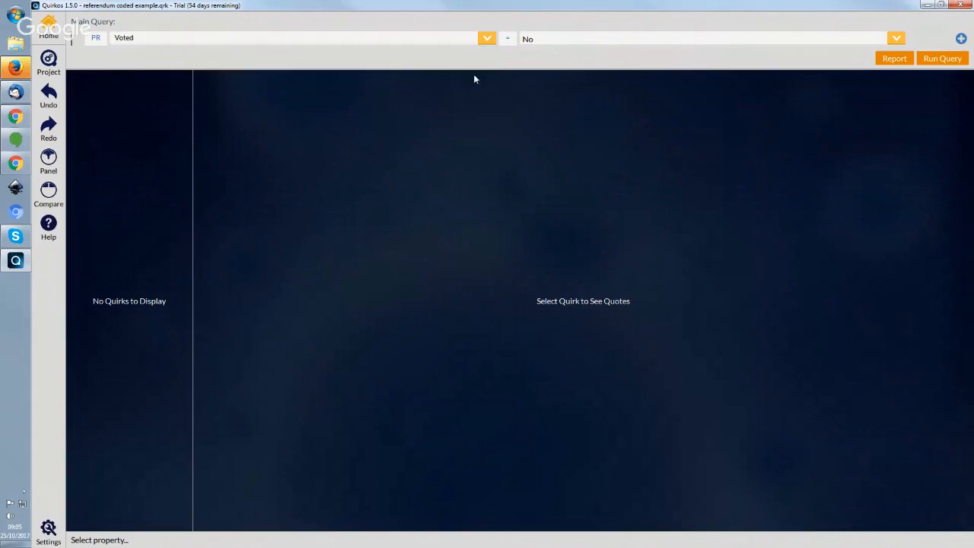
left_click(896, 38)
left_click(788, 64)
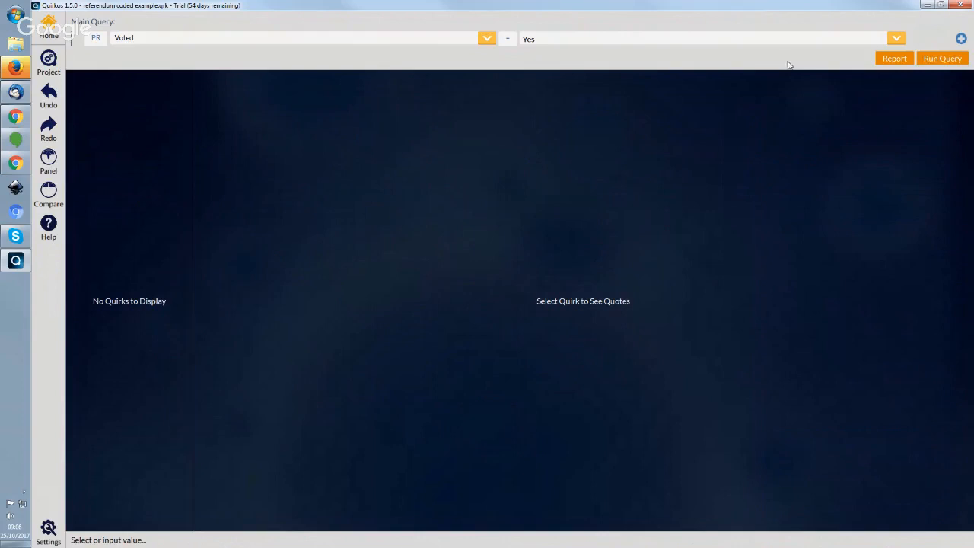
left_click(943, 59)
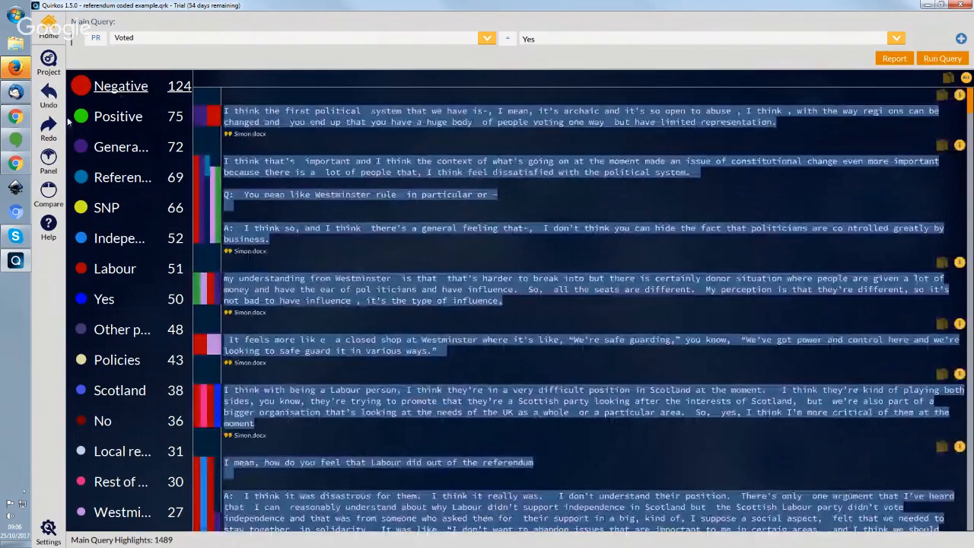
Widen the quirk list in the query results, show the Independence quotes, and select the whole text of the first quote.
left_click_drag(221, 274, 272, 275)
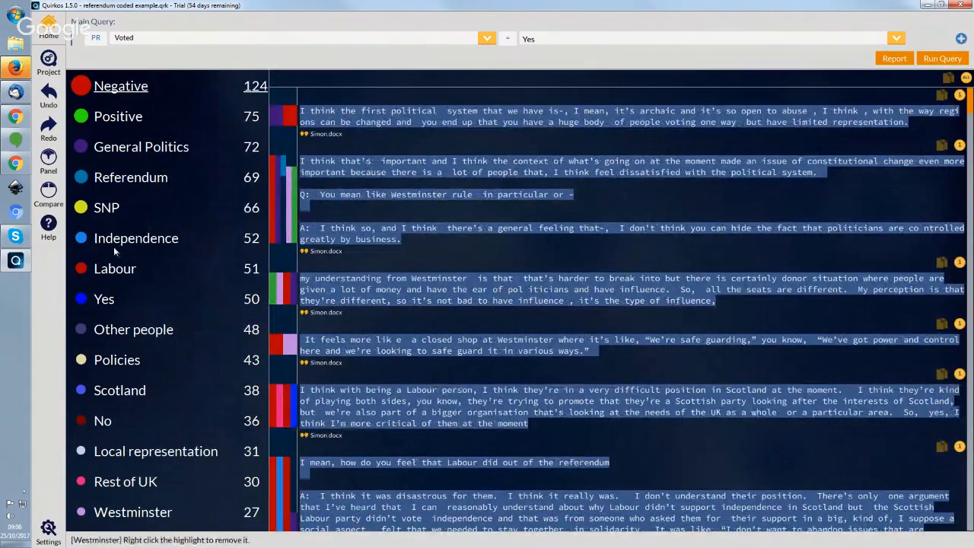
left_click(136, 242)
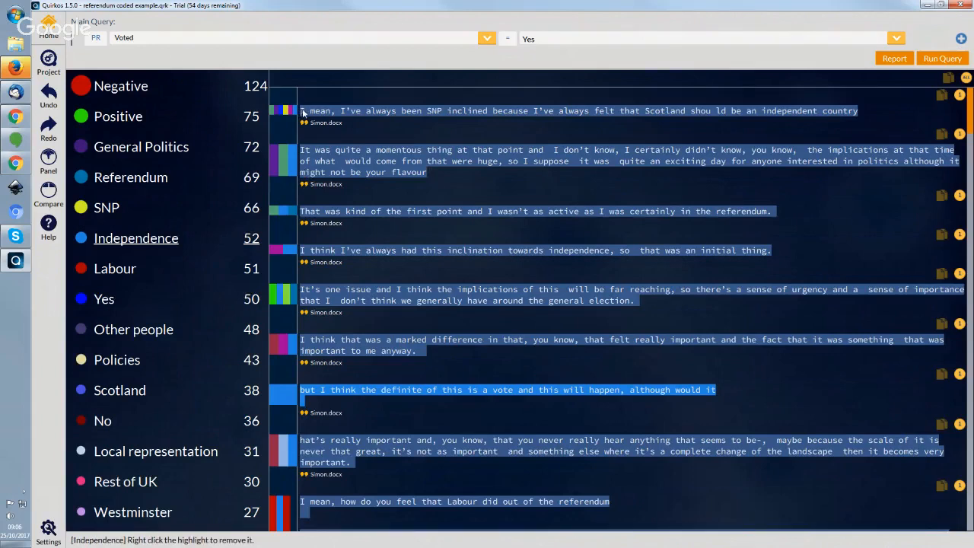
left_click_drag(302, 112, 450, 115)
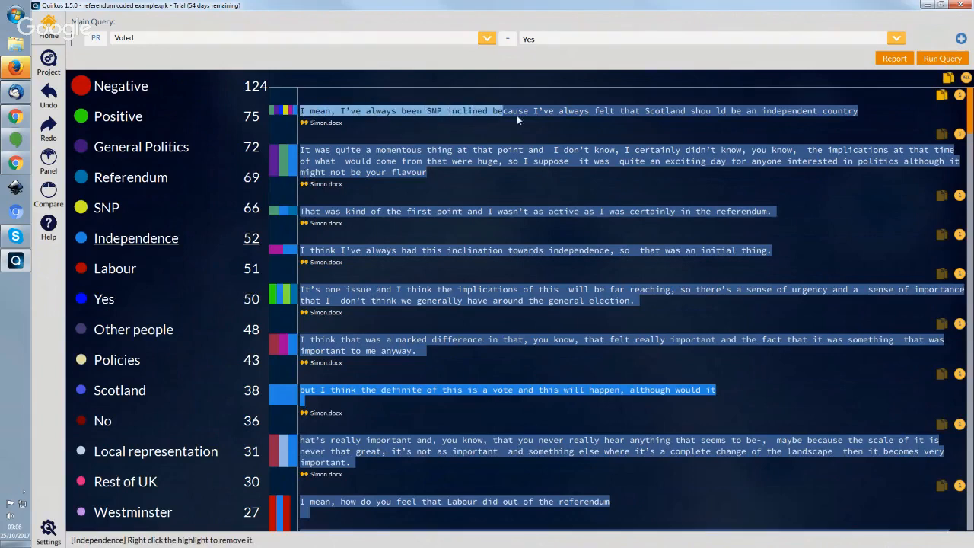
left_click_drag(517, 114, 634, 112)
left_click_drag(702, 113, 859, 114)
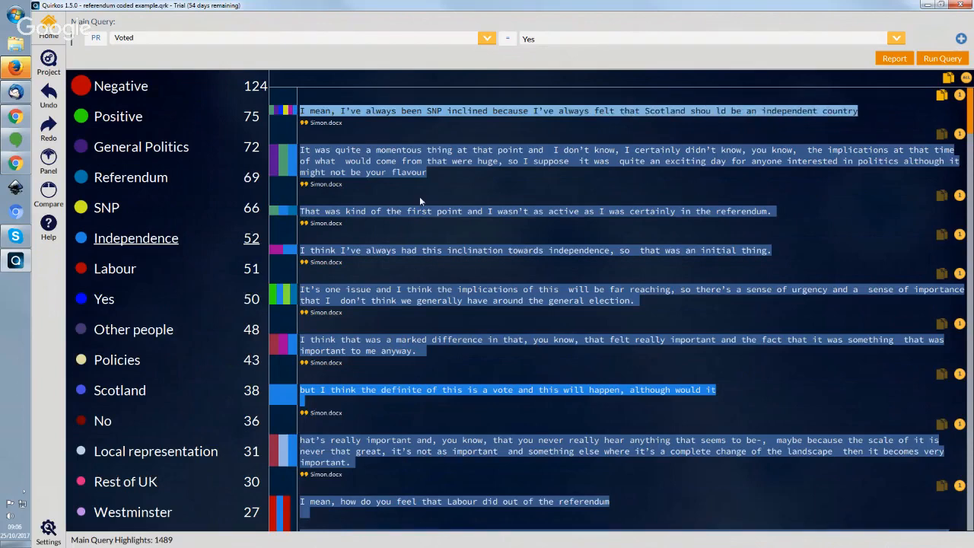
Examine further Independence quotes in the query results, down to those from the Mark and Jim transcripts.
scroll(590, 264, "down", 3)
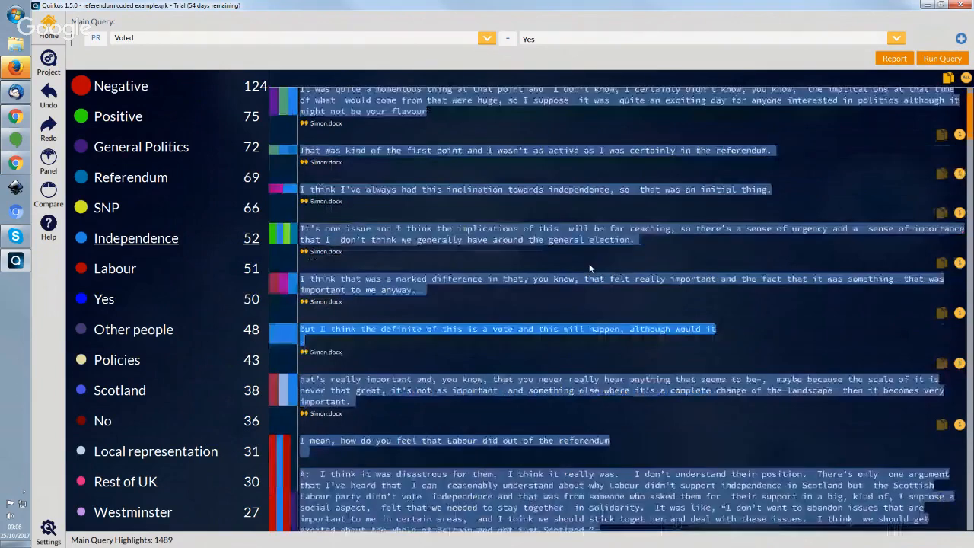
scroll(587, 265, "down", 2)
left_click_drag(971, 137, 972, 241)
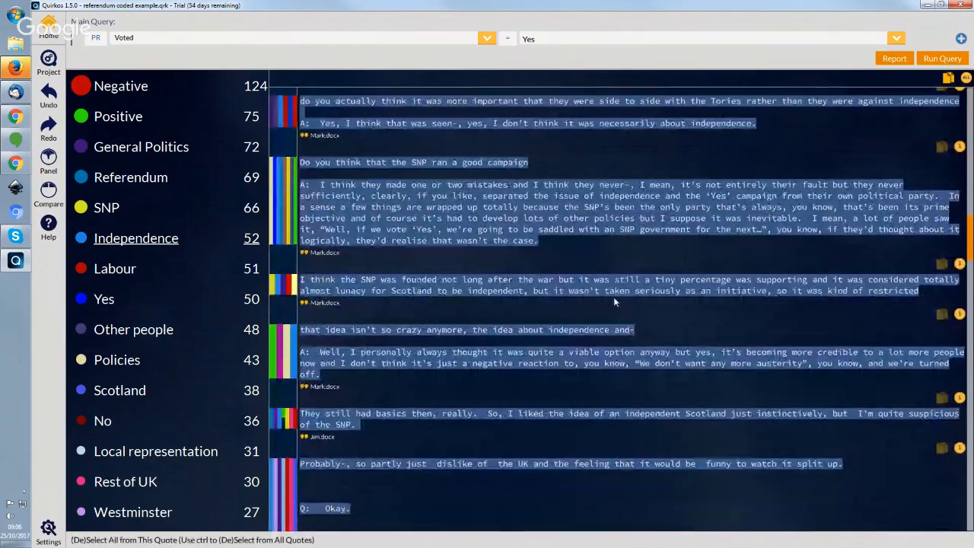
left_click_drag(300, 329, 625, 329)
left_click(697, 395)
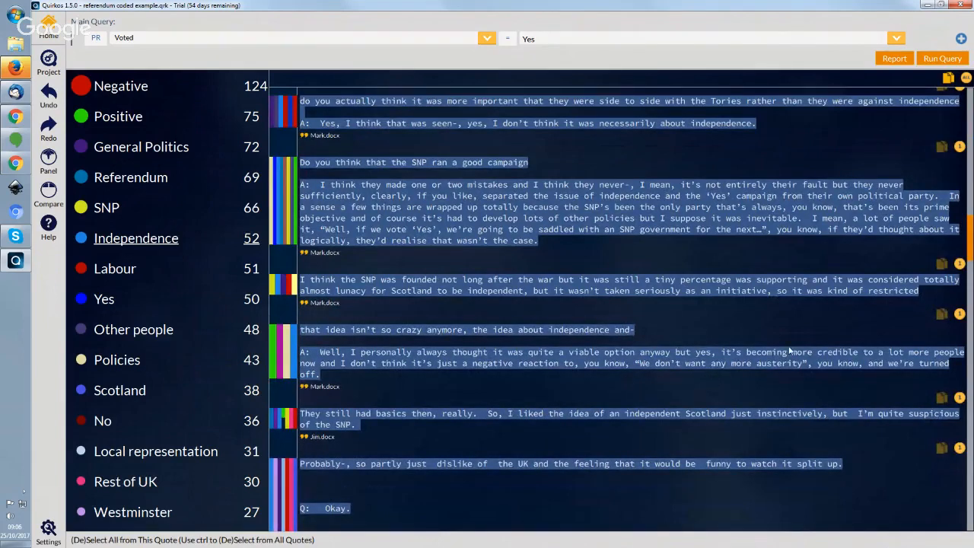
Select "it's becoming more credible to a lot more people now" in the Mark.docx quote, clear the selection, and return to the first Independence quote.
left_click_drag(720, 357, 316, 363)
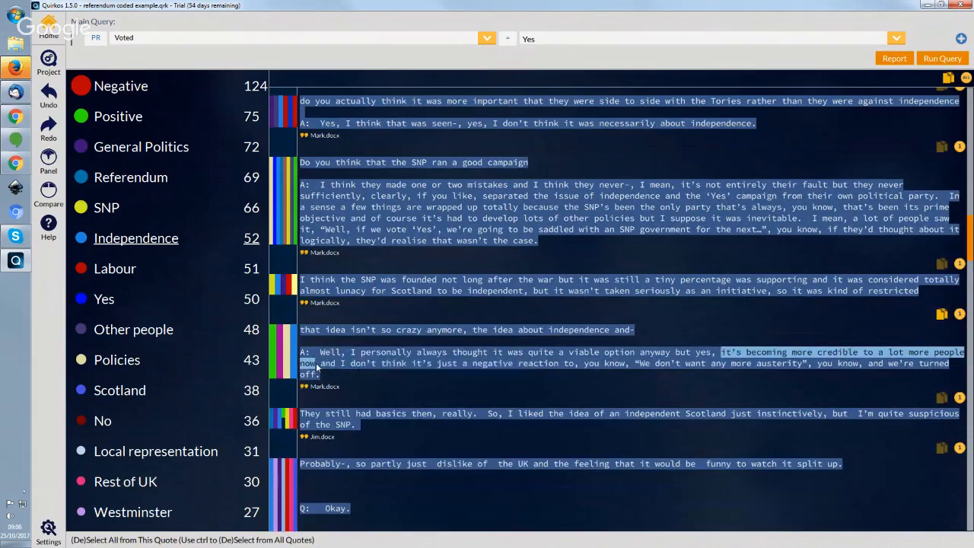
left_click(485, 373)
scroll(492, 359, "up", 1)
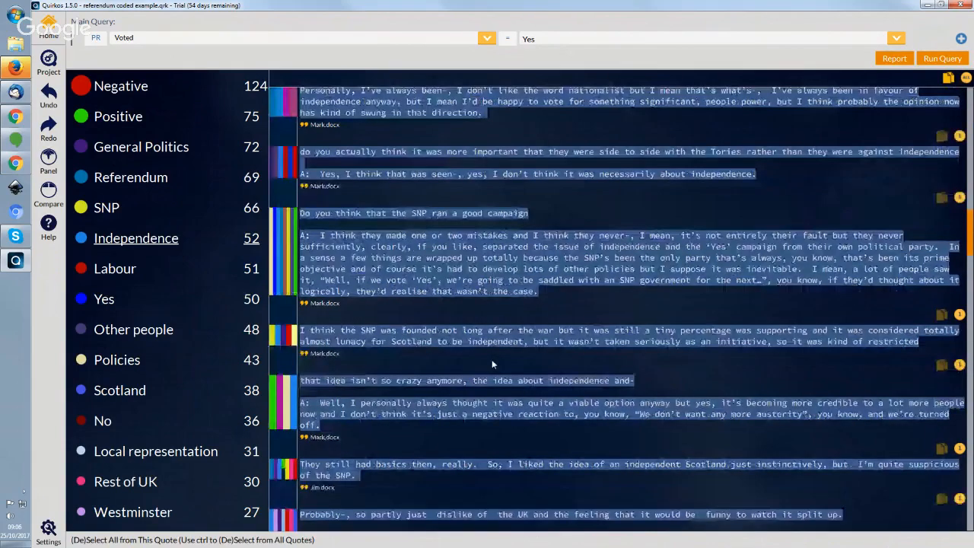
scroll(492, 359, "up", 2)
scroll(497, 355, "up", 1)
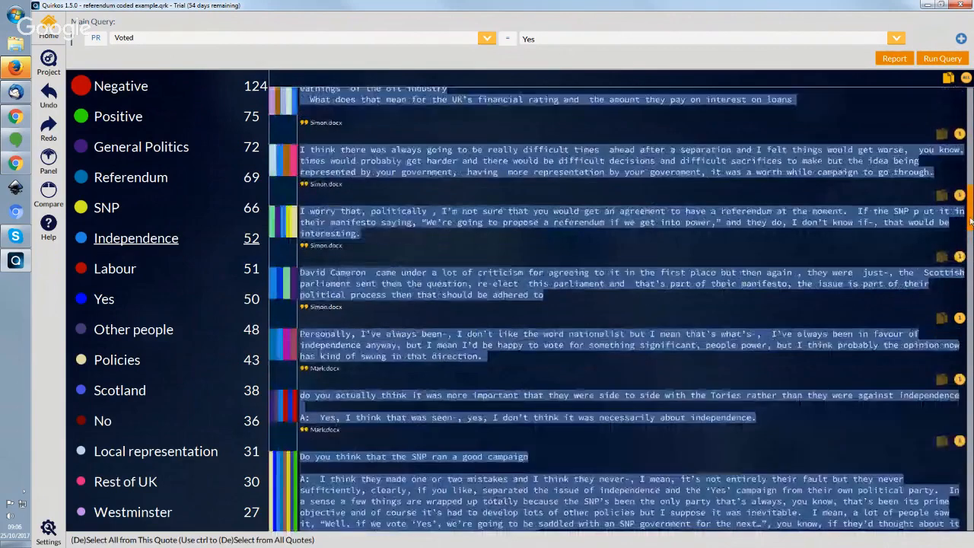
left_click_drag(970, 221, 968, 118)
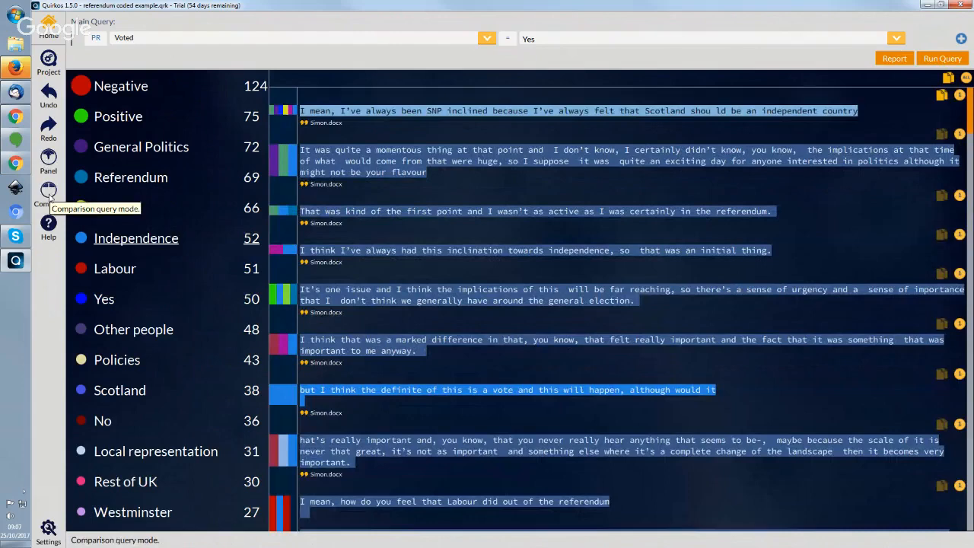
Switch to comparison query mode, set the right query to Voted equals No, and run it against Voted equals Yes.
left_click(47, 194)
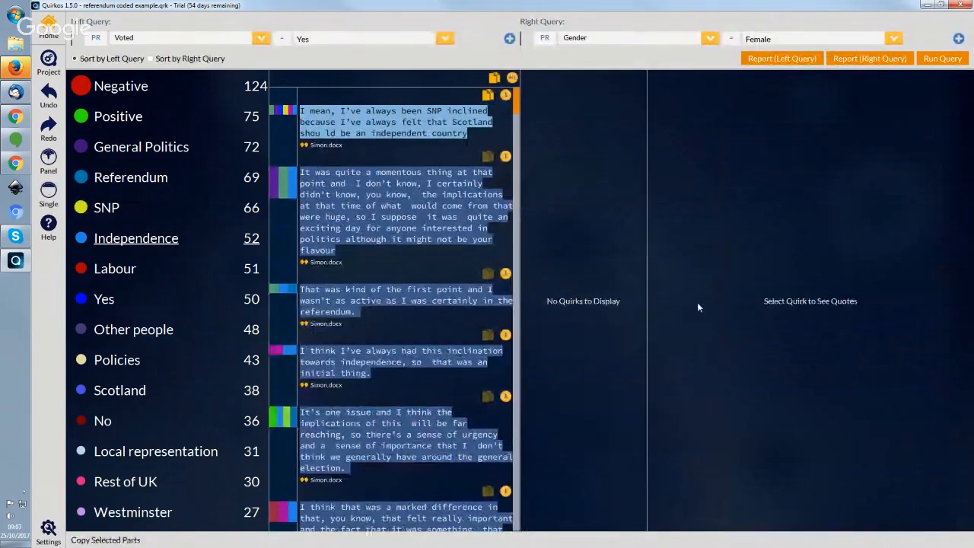
left_click(710, 38)
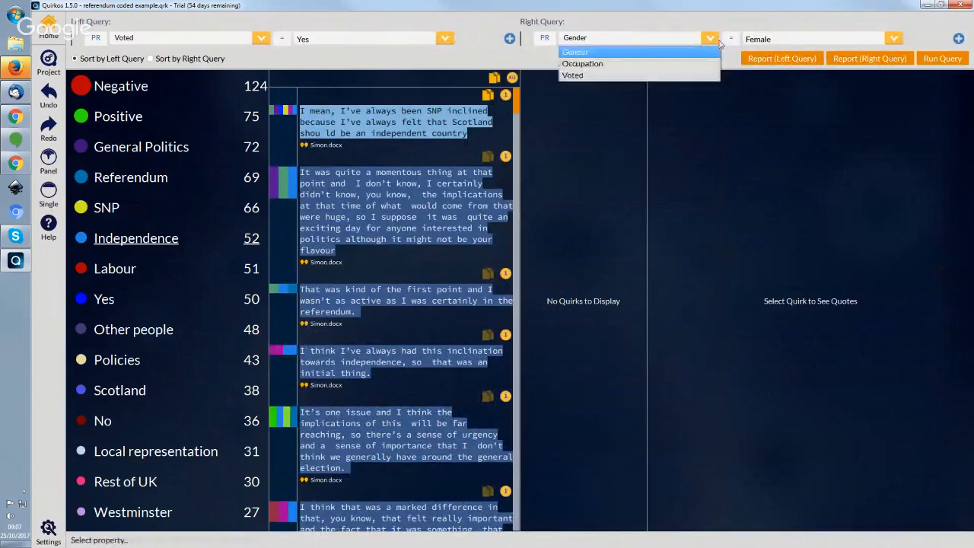
left_click(664, 76)
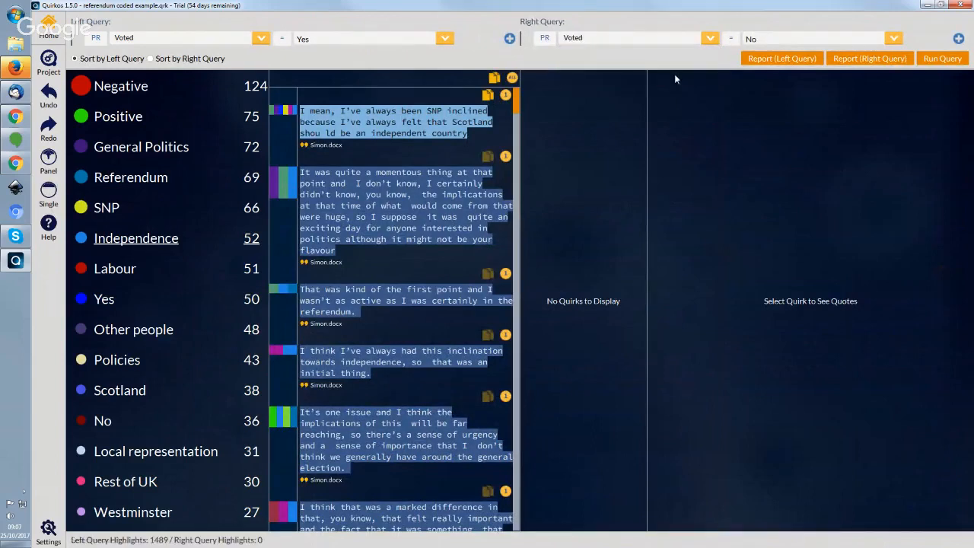
left_click(944, 59)
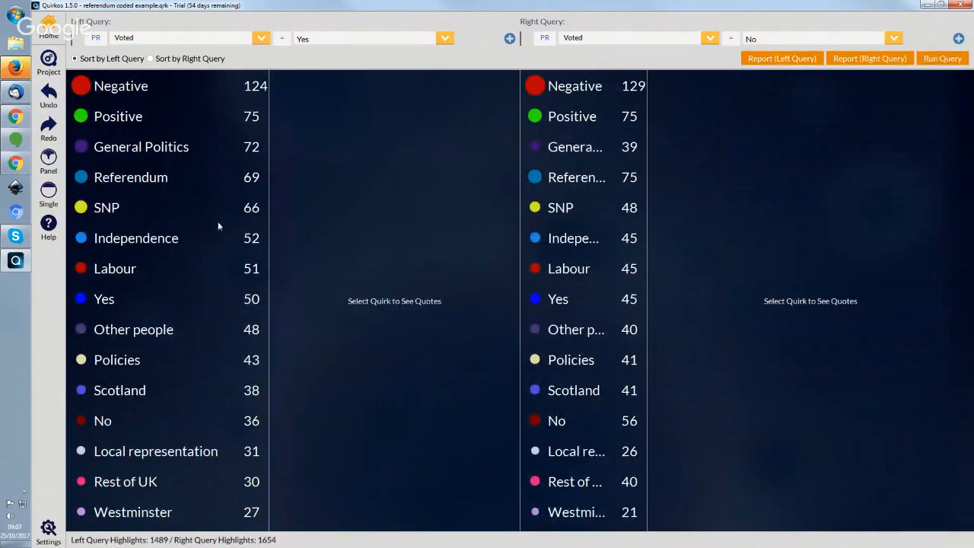
Show the Independence quotes for both queries, select the "better as part of a bigger country" passage, and widen the right query's quirk list.
left_click(141, 242)
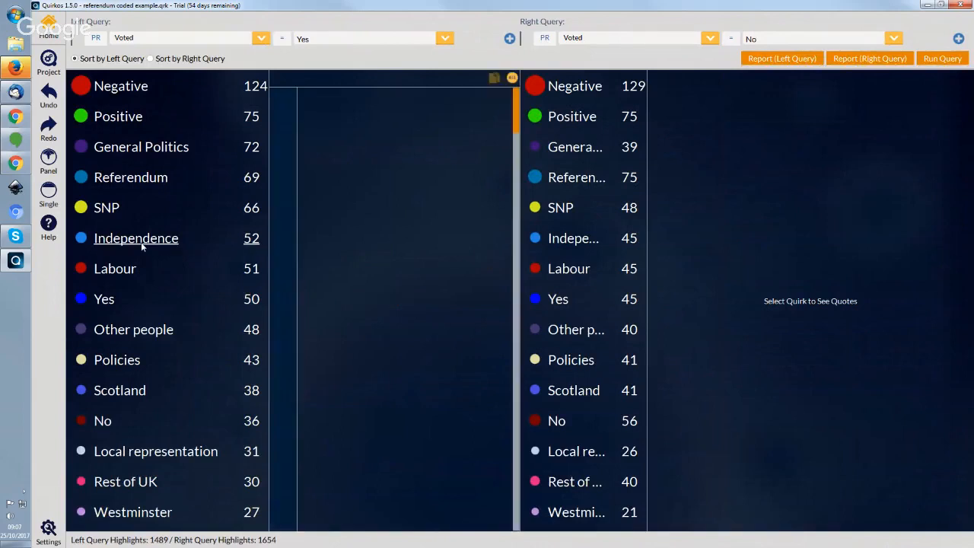
left_click(570, 242)
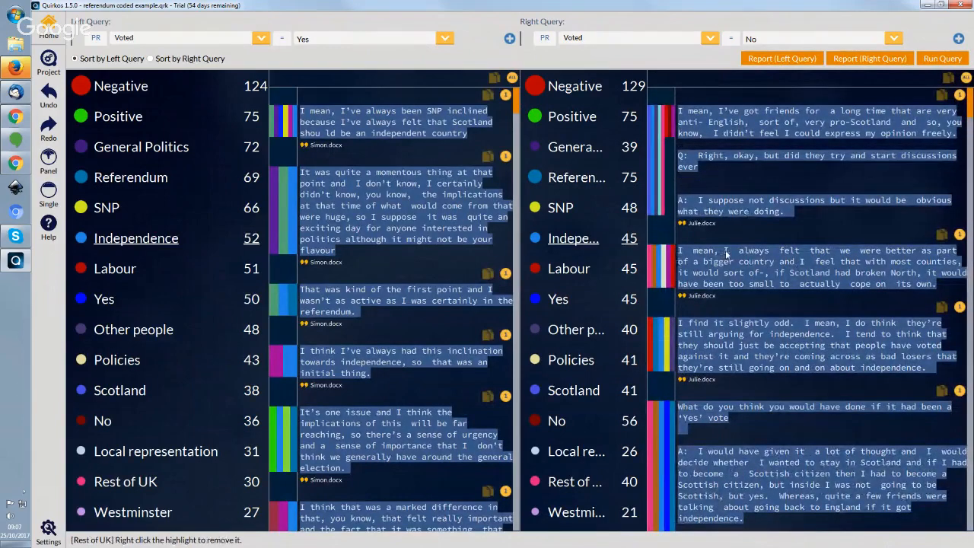
left_click_drag(724, 252, 811, 268)
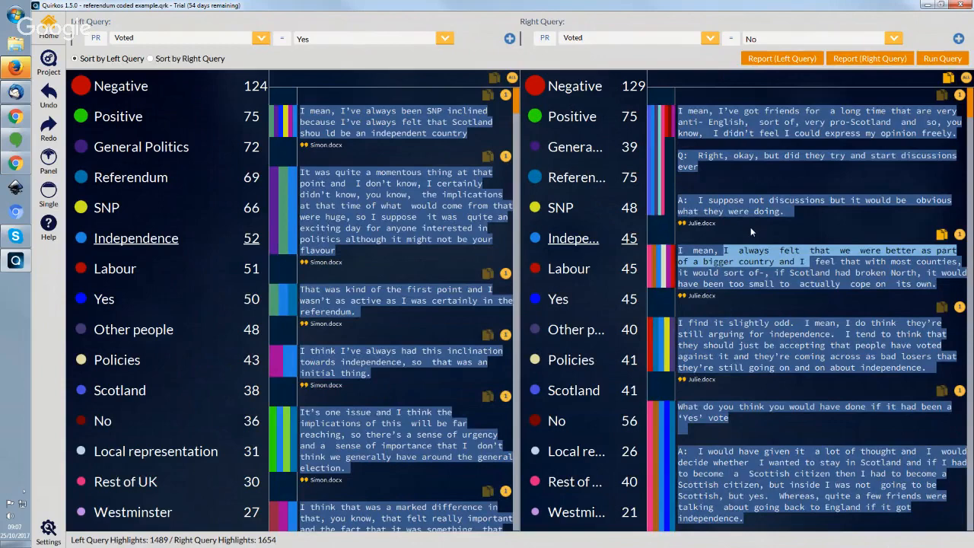
left_click_drag(647, 245, 690, 249)
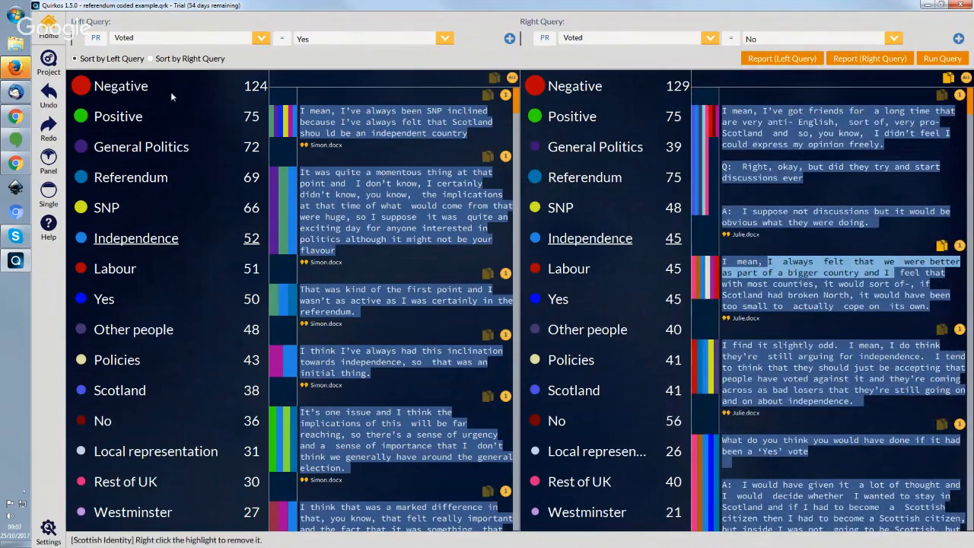
Compare the Negative quotes and the General Politics quotes between the Yes and No voters.
left_click(148, 89)
left_click(576, 88)
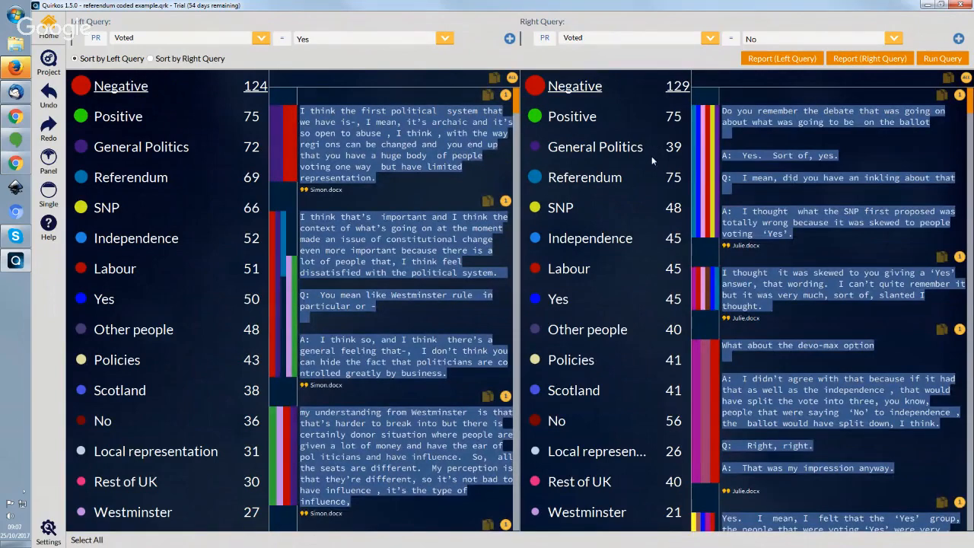
left_click(166, 152)
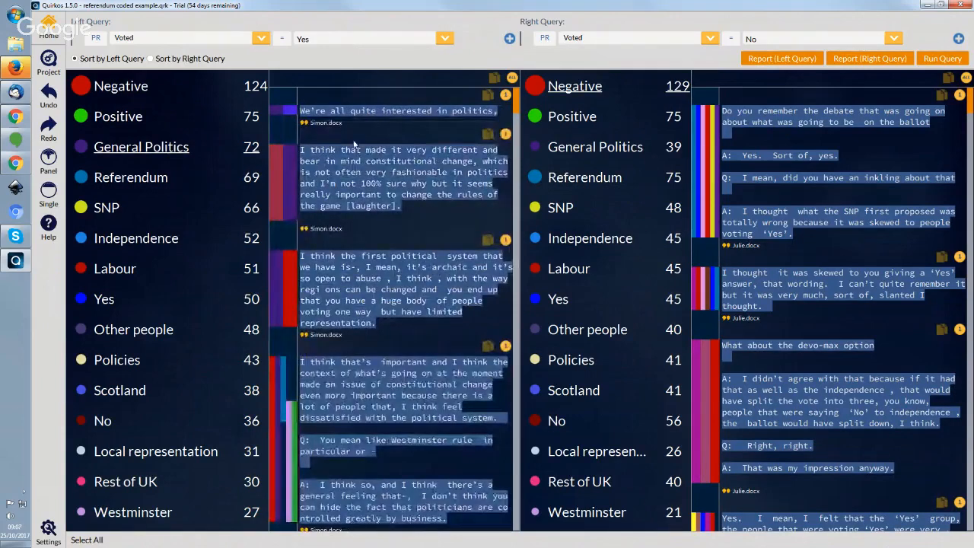
left_click(596, 148)
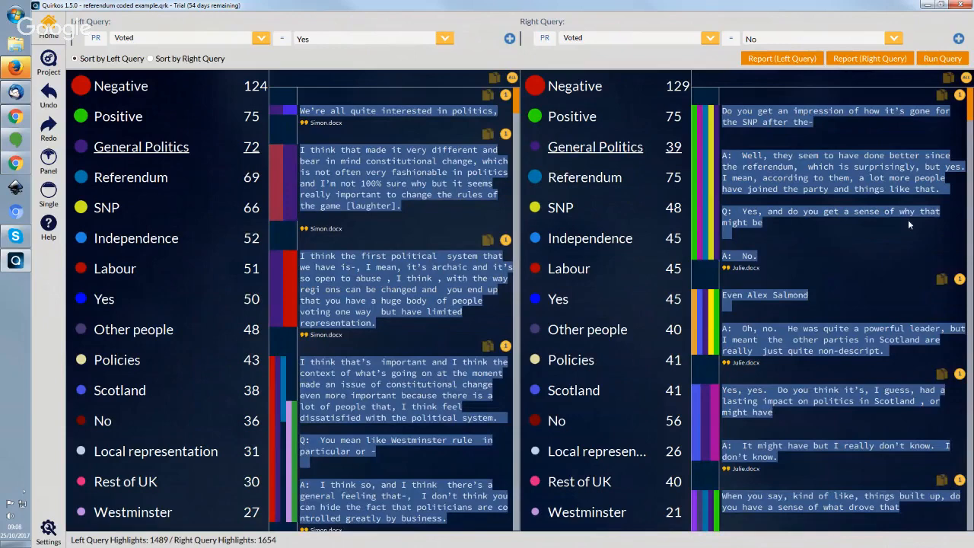
Return to single query mode, add the criterion Gender equals Female to Voted equals Yes, and run the query.
left_click(795, 60)
left_click(48, 191)
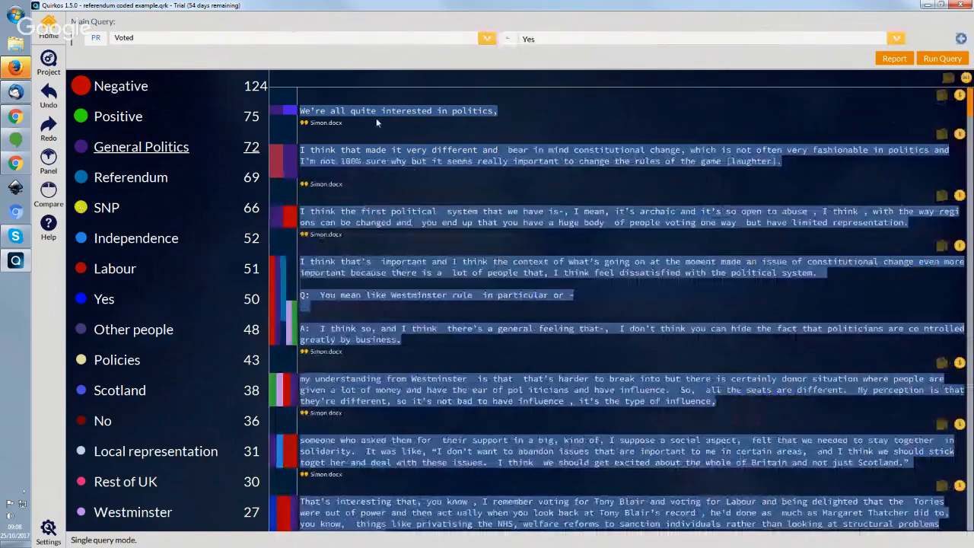
left_click(960, 39)
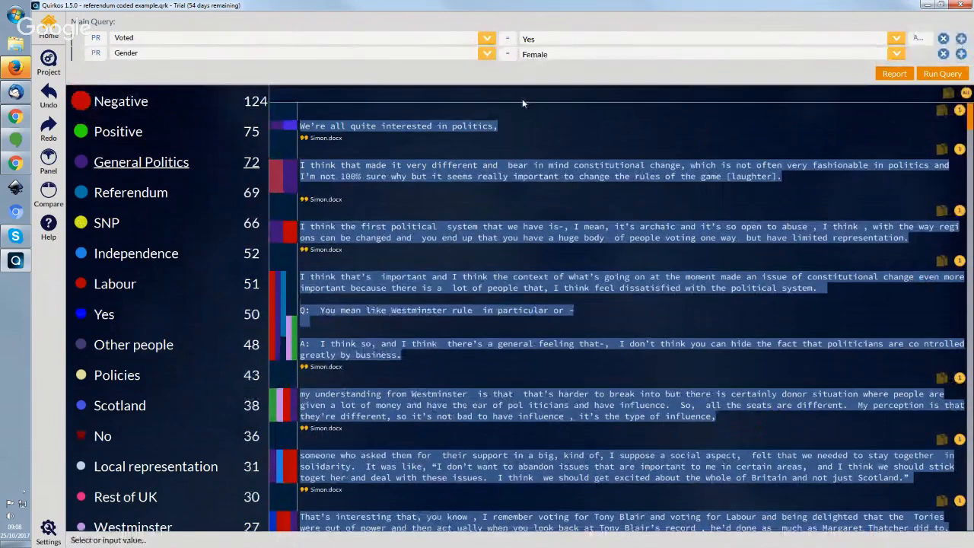
left_click(962, 55)
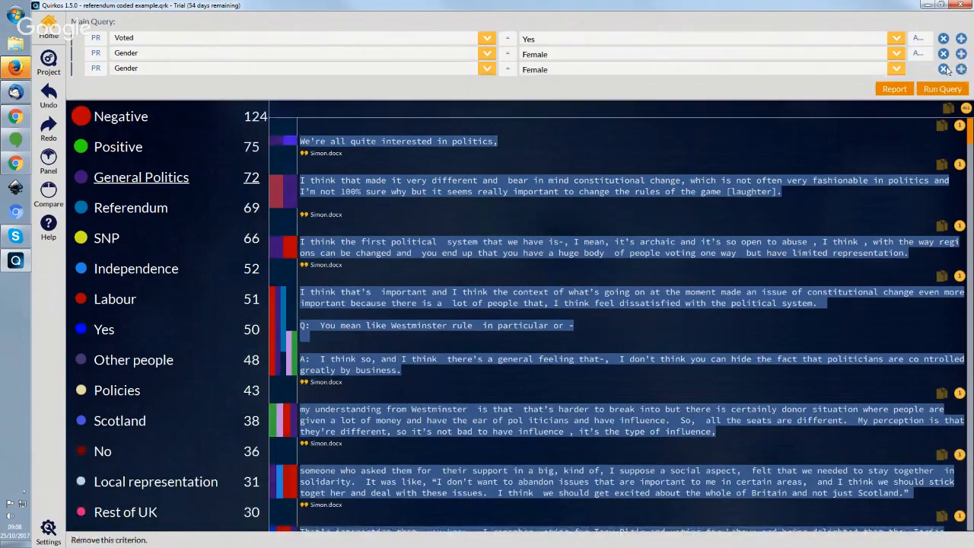
left_click(945, 69)
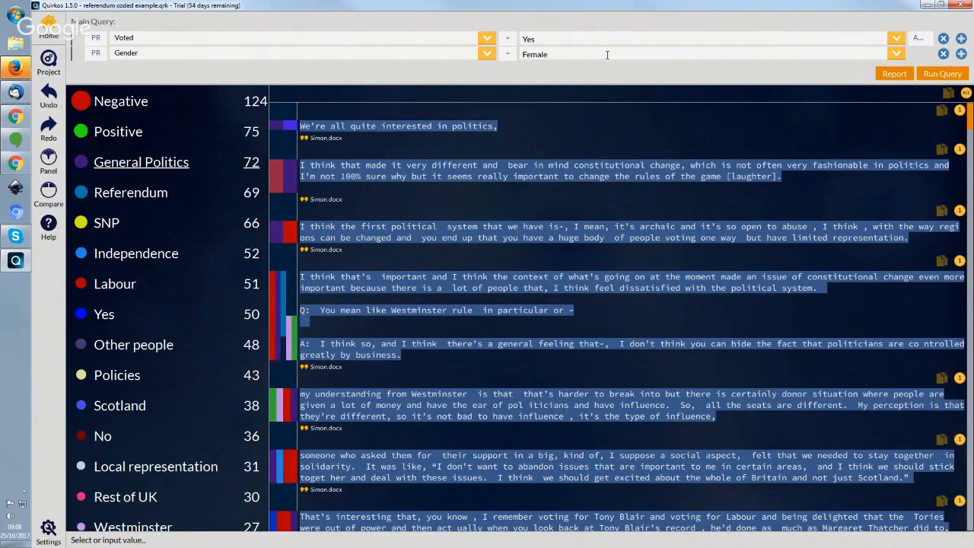
left_click(943, 74)
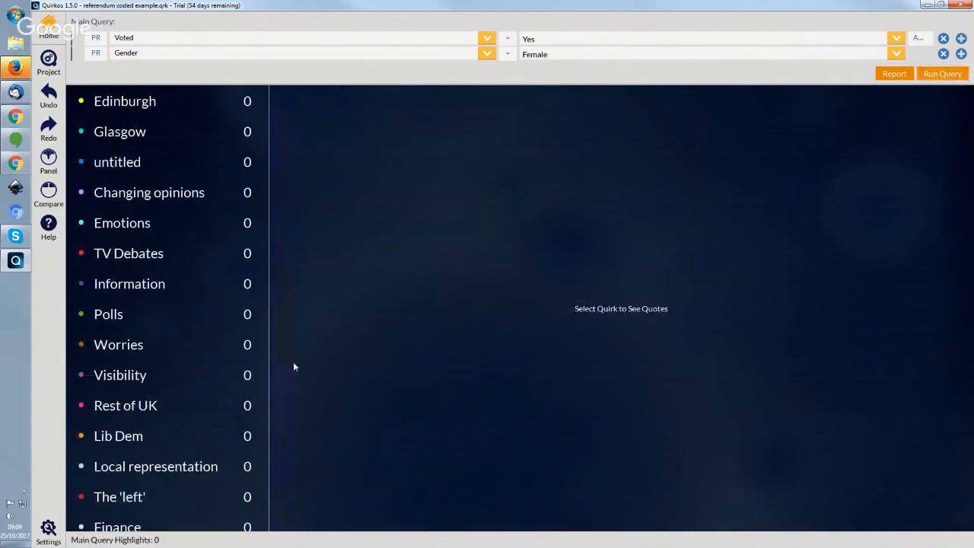
Look through the quirk list of the female Yes-voter results and show the quotes for Edinburgh.
left_click(157, 297)
scroll(157, 297, "down", 10)
scroll(158, 301, "up", 10)
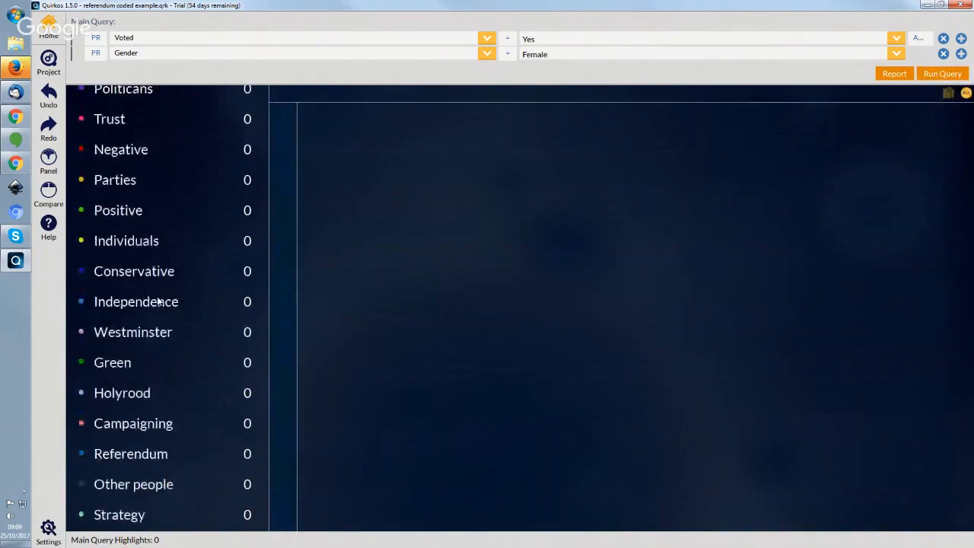
scroll(156, 301, "down", 4)
scroll(155, 301, "up", 5)
scroll(152, 300, "up", 12)
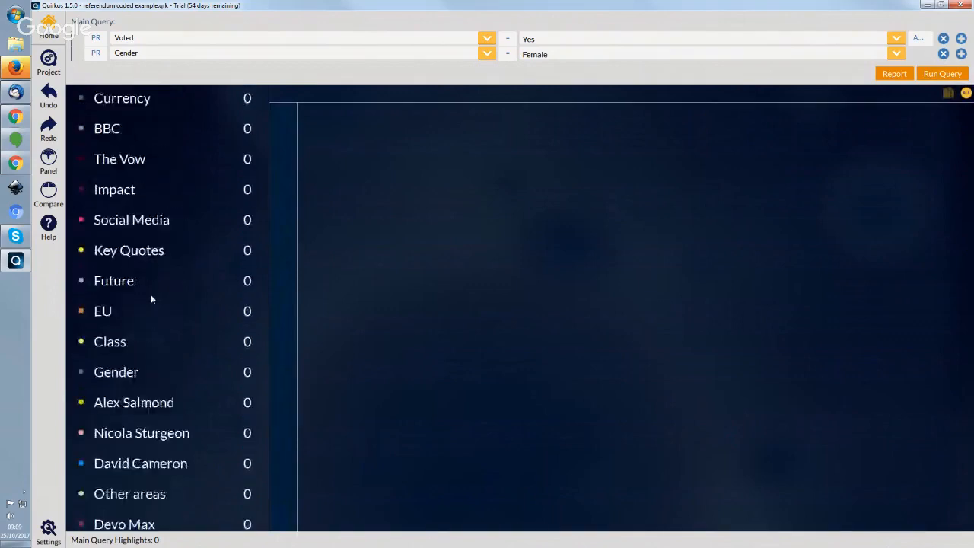
left_click(130, 108)
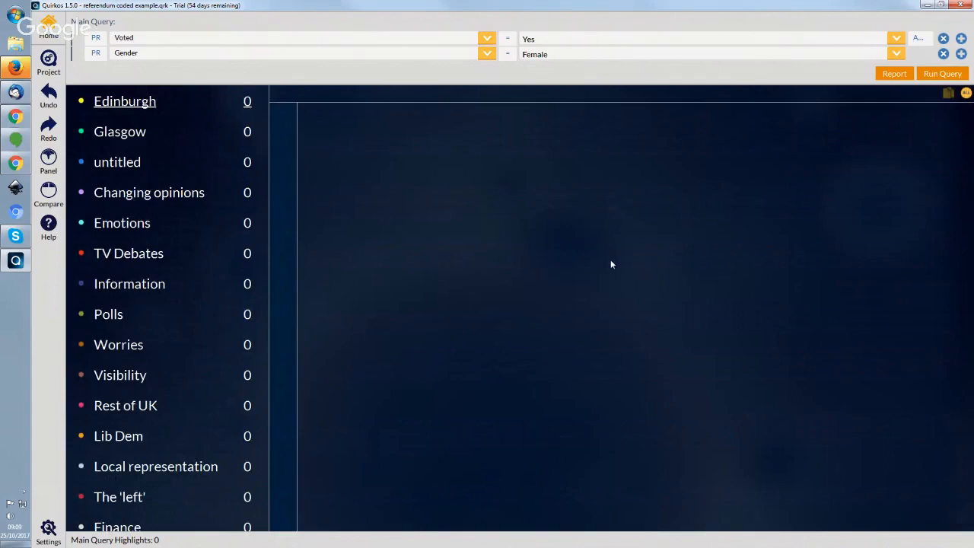
Set the Gender criterion to Male, rerun the query, and show the Negative quotes.
left_click(897, 53)
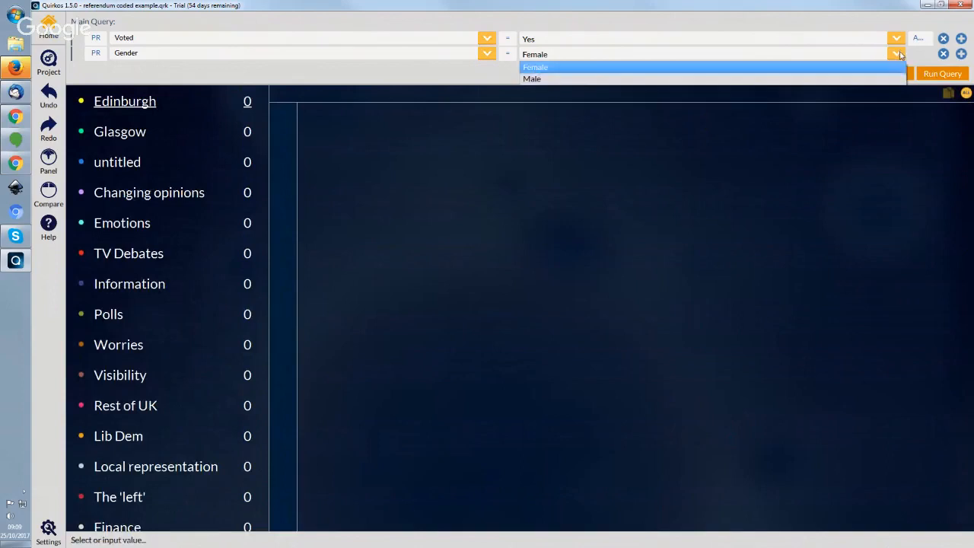
left_click(712, 79)
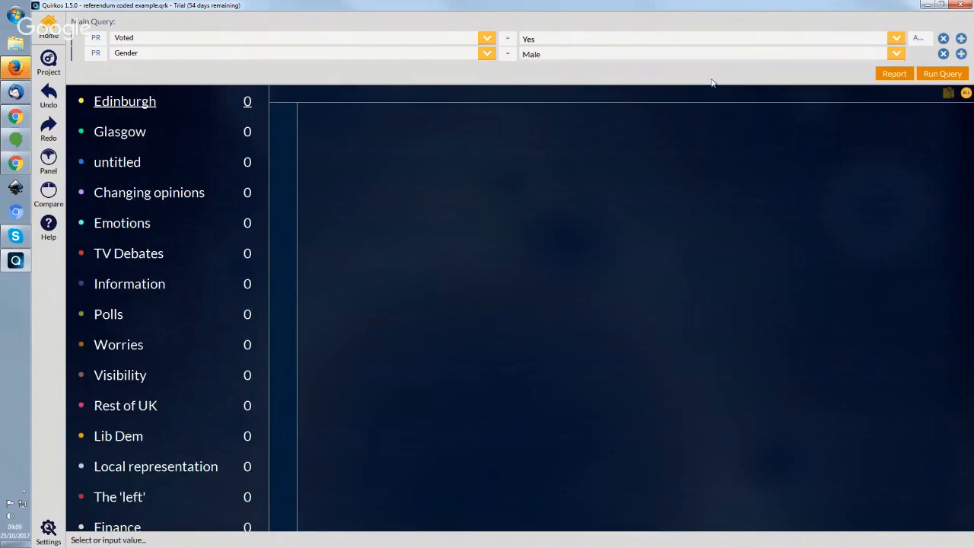
left_click(942, 75)
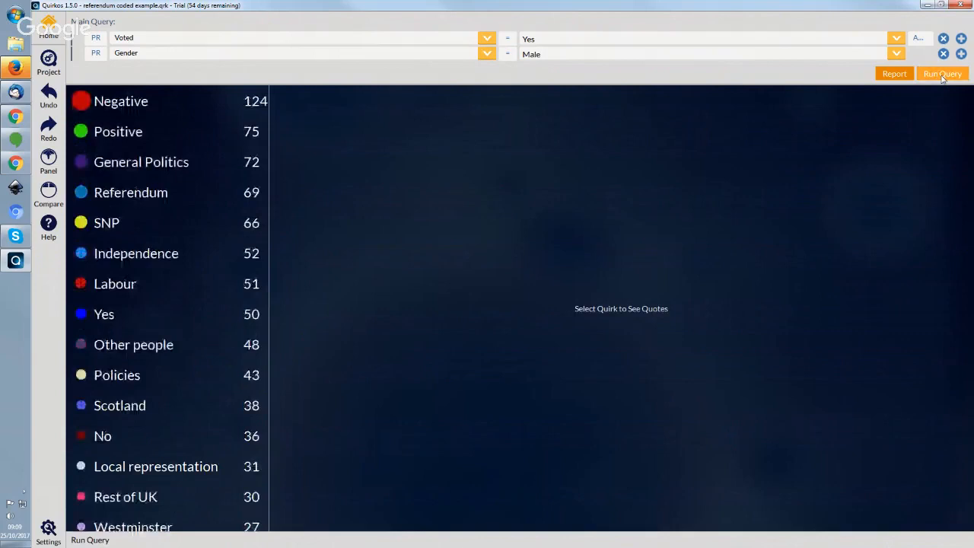
left_click(125, 106)
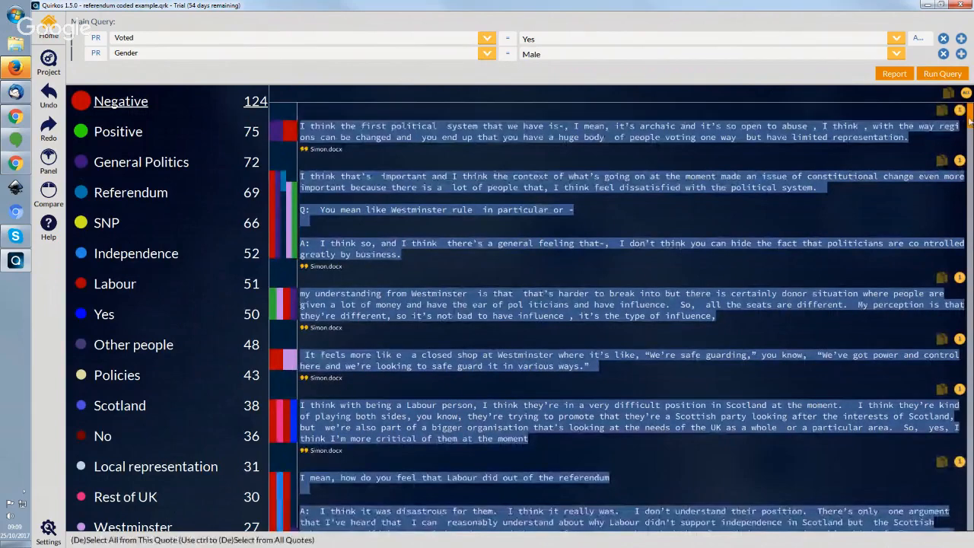
left_click_drag(969, 121, 969, 99)
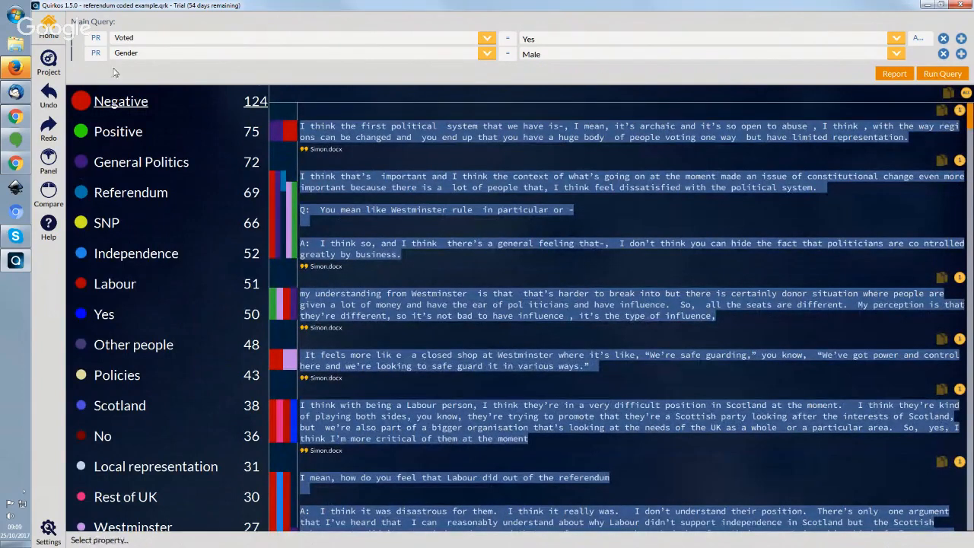
Review the criterion types available for the Gender line, and remove that criterion from the query.
left_click(98, 53)
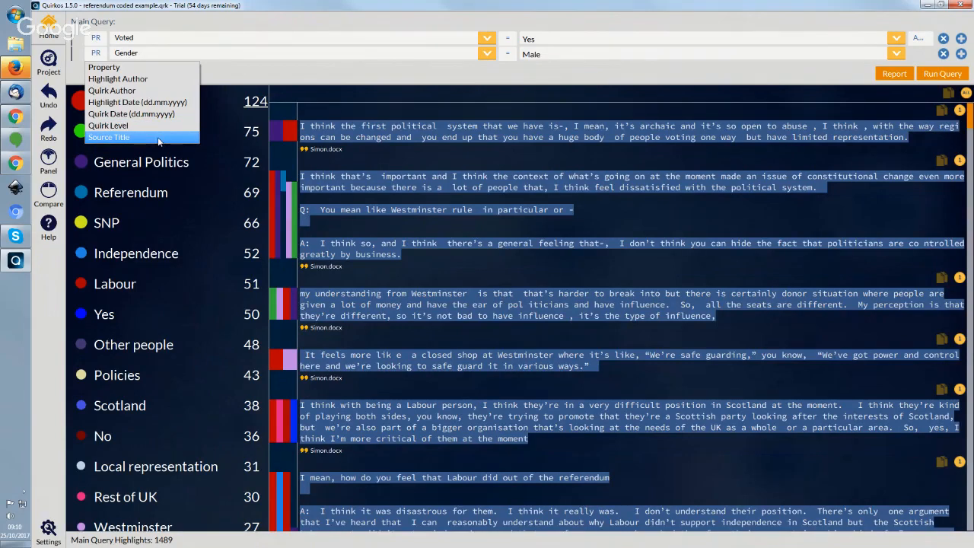
left_click(944, 57)
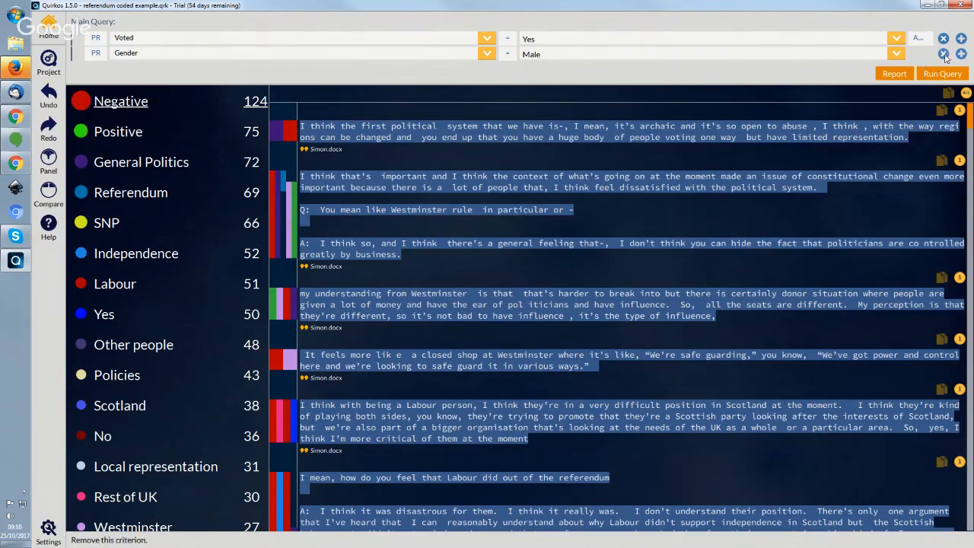
left_click(944, 57)
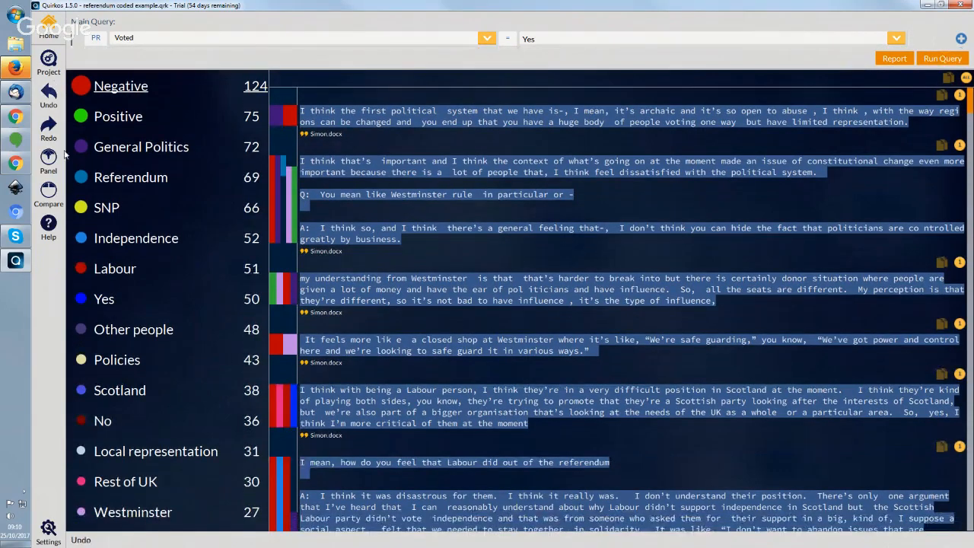
Change the remaining criterion to Source Title equals 12: Simon.docx and switch to comparison query mode.
left_click(114, 37)
left_click(113, 121)
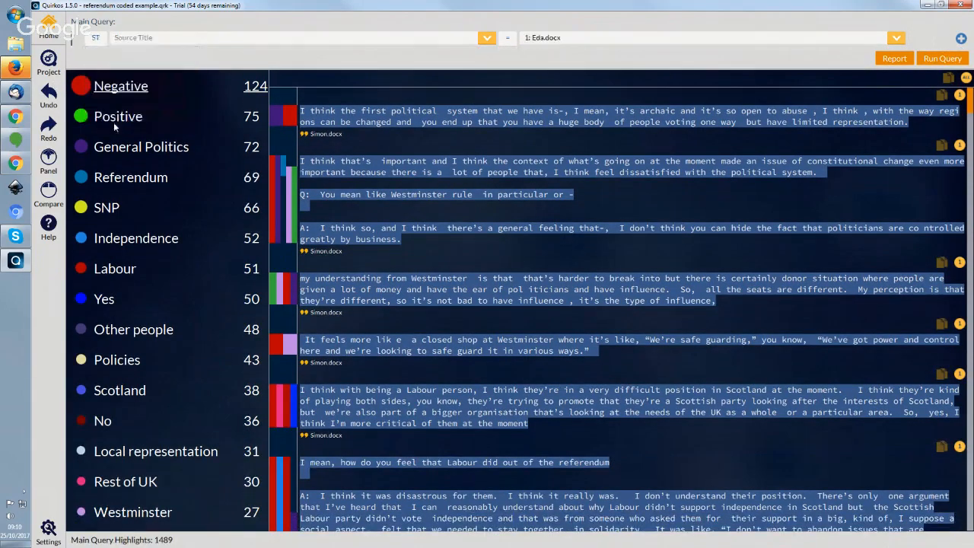
left_click(578, 38)
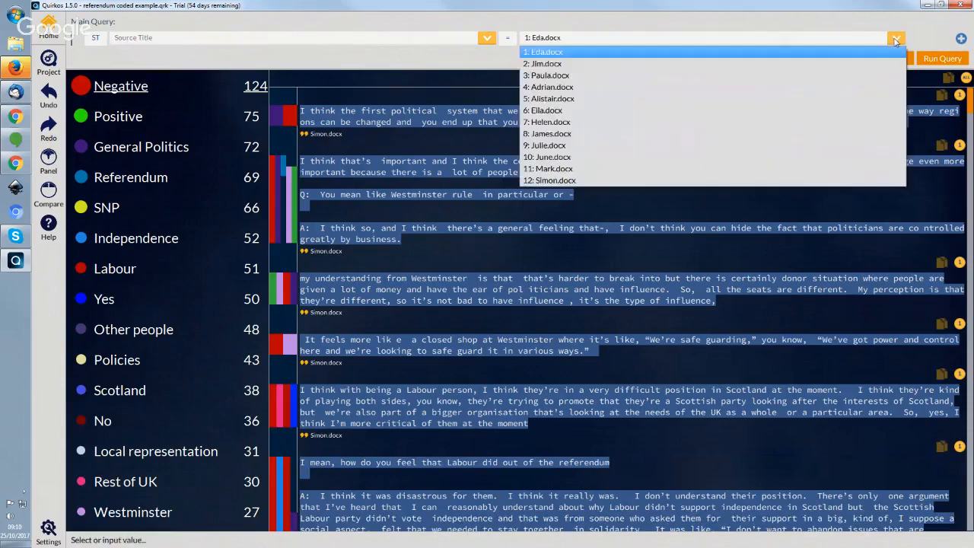
left_click(636, 179)
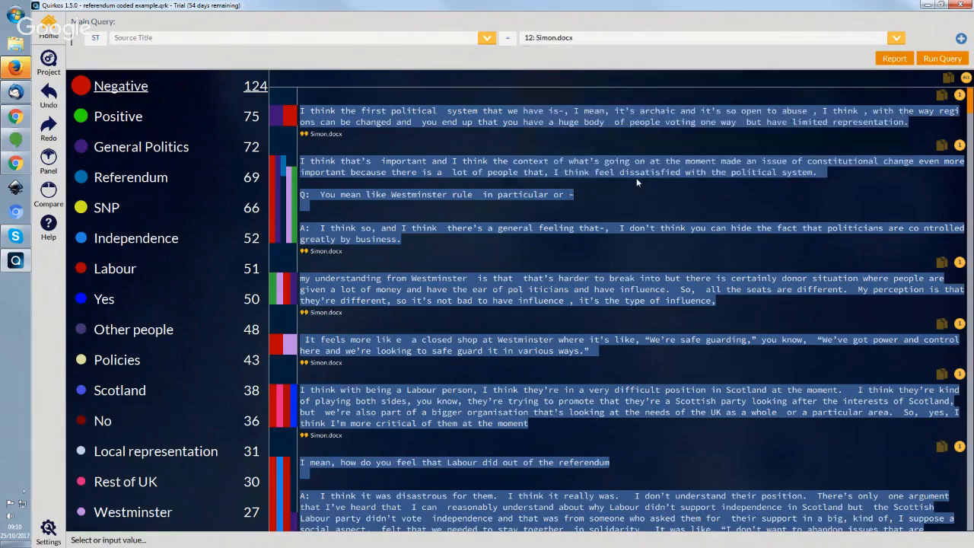
left_click(64, 196)
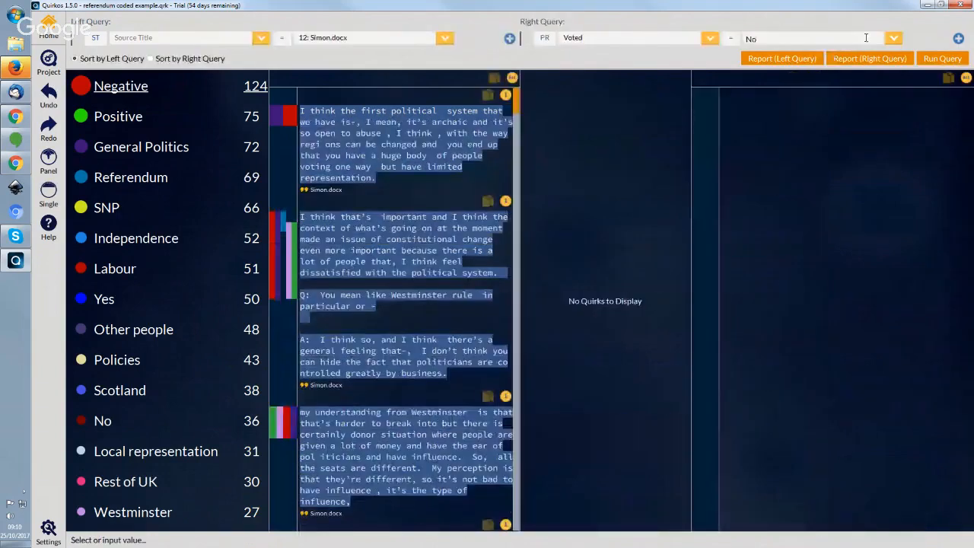
Set the right query's criterion to Source Title equals 11: Mark.docx and run the comparison against 12: Simon.docx.
left_click(670, 37)
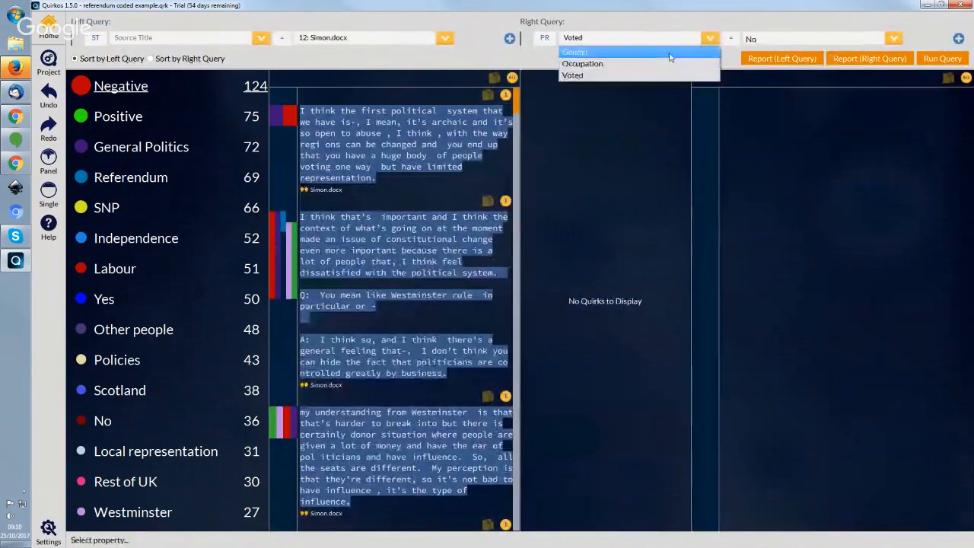
left_click(552, 38)
left_click(558, 122)
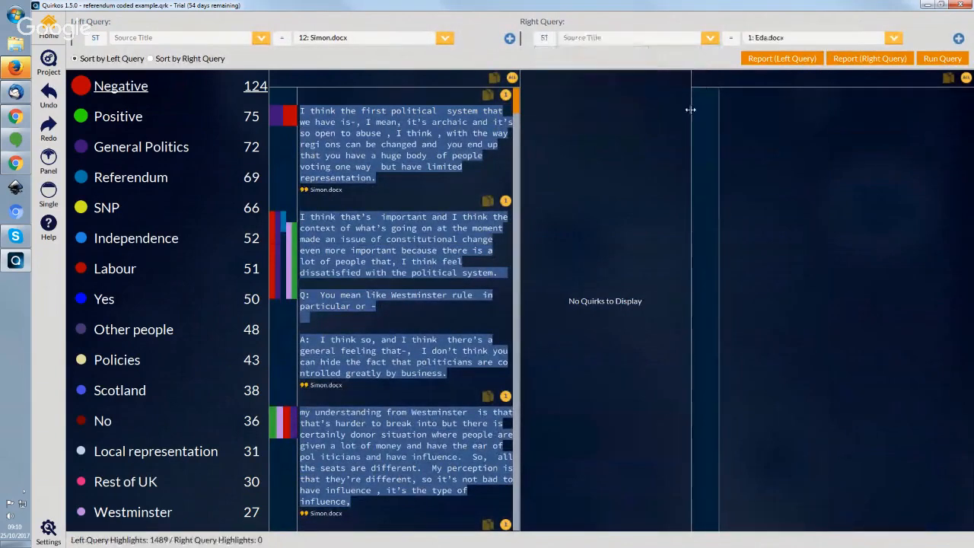
left_click(894, 37)
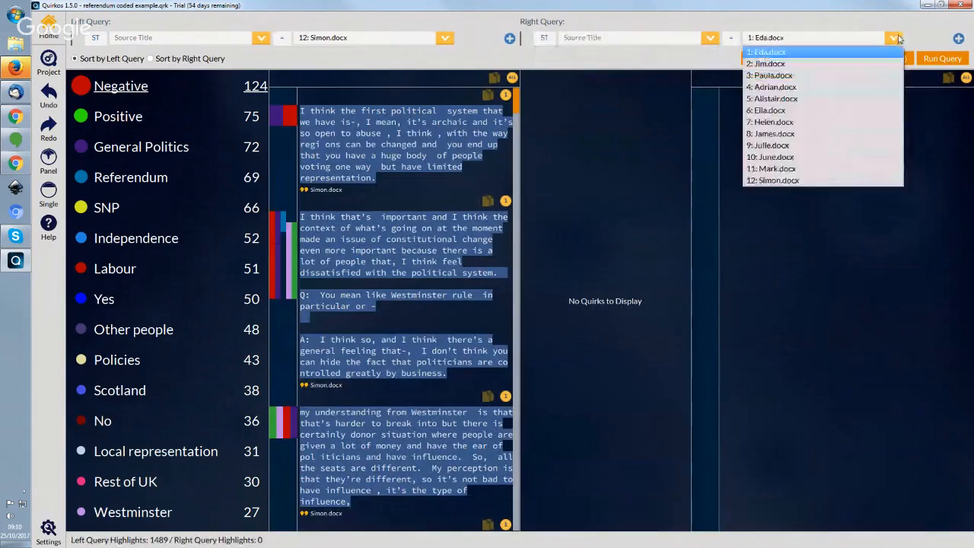
left_click(825, 171)
left_click(940, 61)
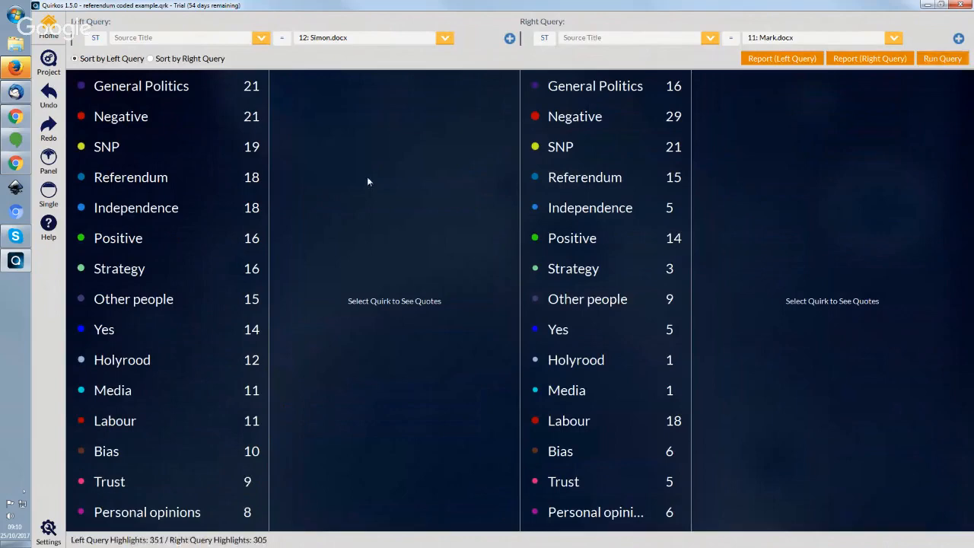
Show the General Politics quotes in both result sets, then switch both to the Independence quotes.
left_click(186, 89)
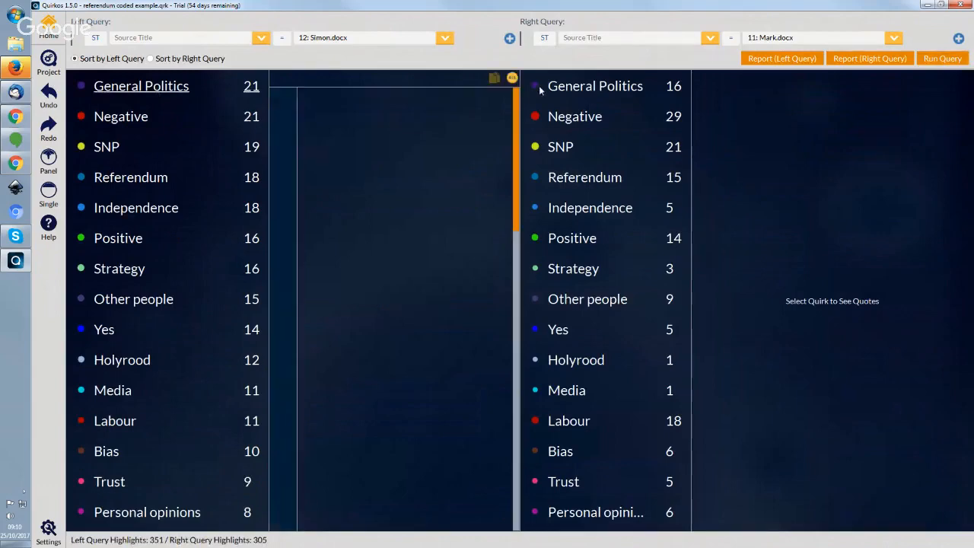
left_click(600, 88)
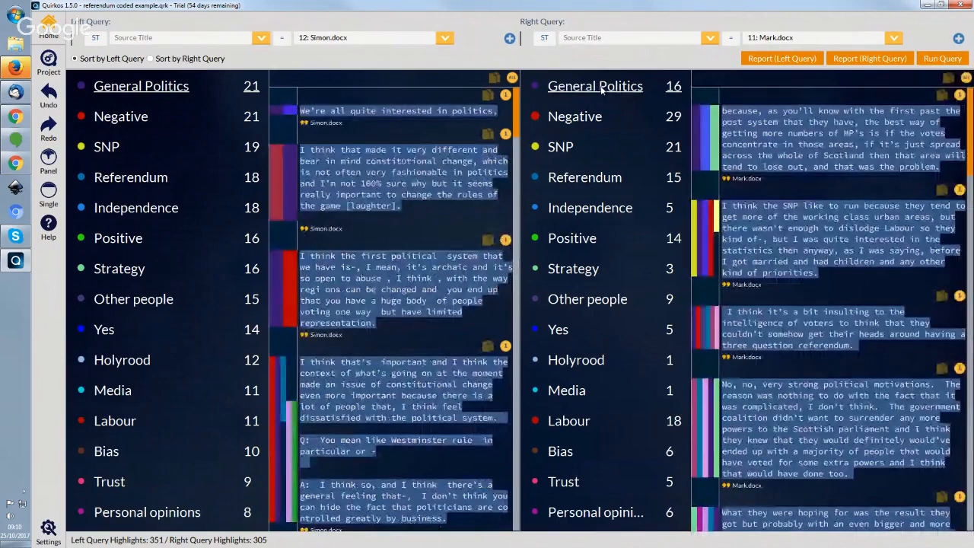
left_click(607, 213)
left_click(180, 212)
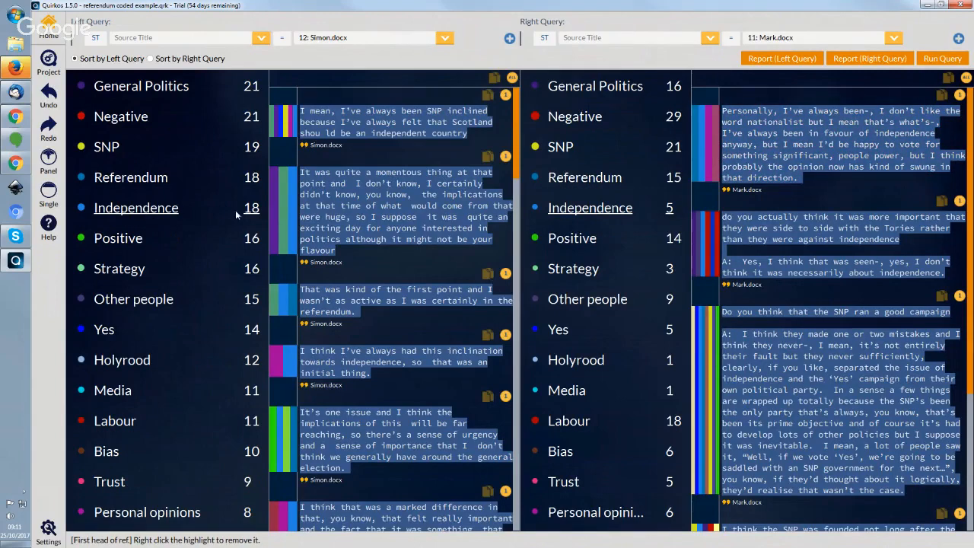
Examine the second Independence quote from Simon.docx and read down through the Independence quotes from Mark.docx.
left_click_drag(383, 257, 356, 149)
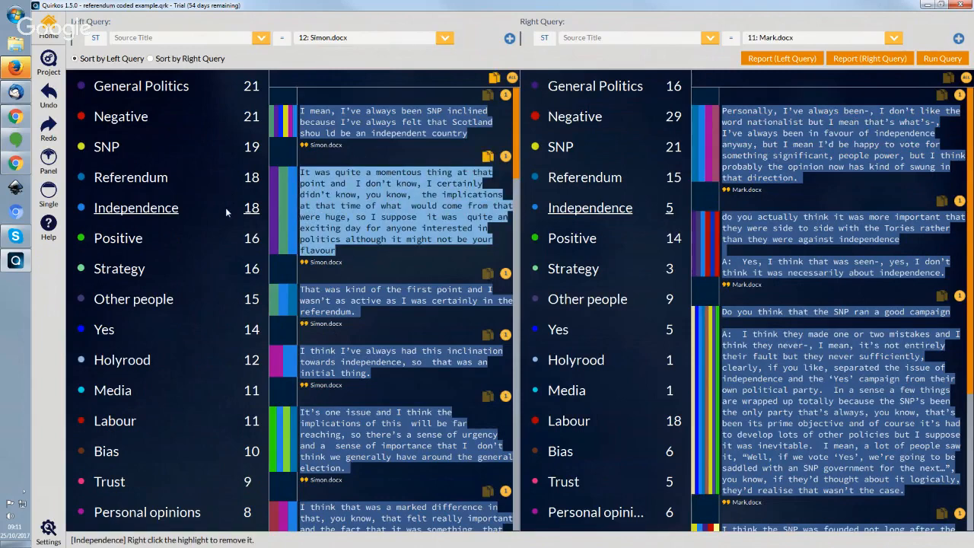
left_click(359, 221)
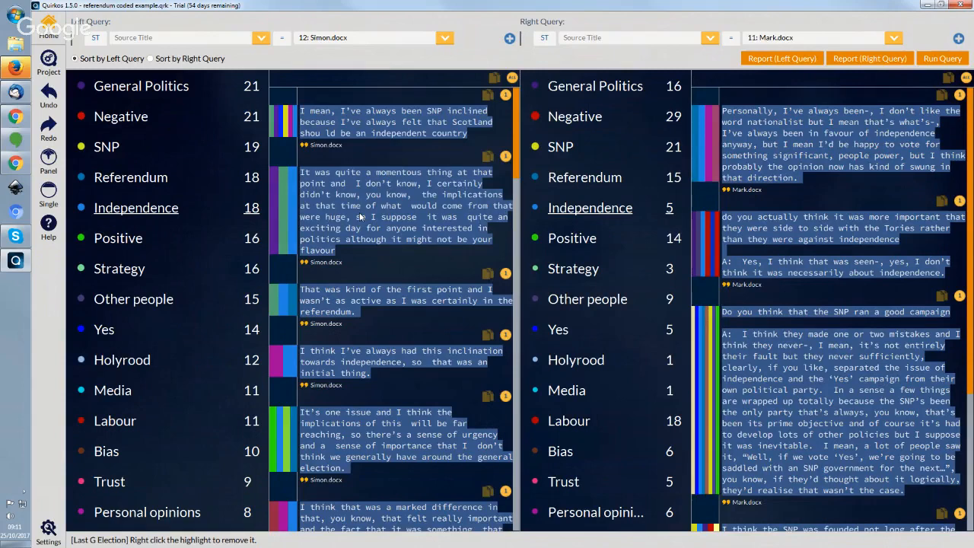
left_click(607, 216)
left_click(608, 215)
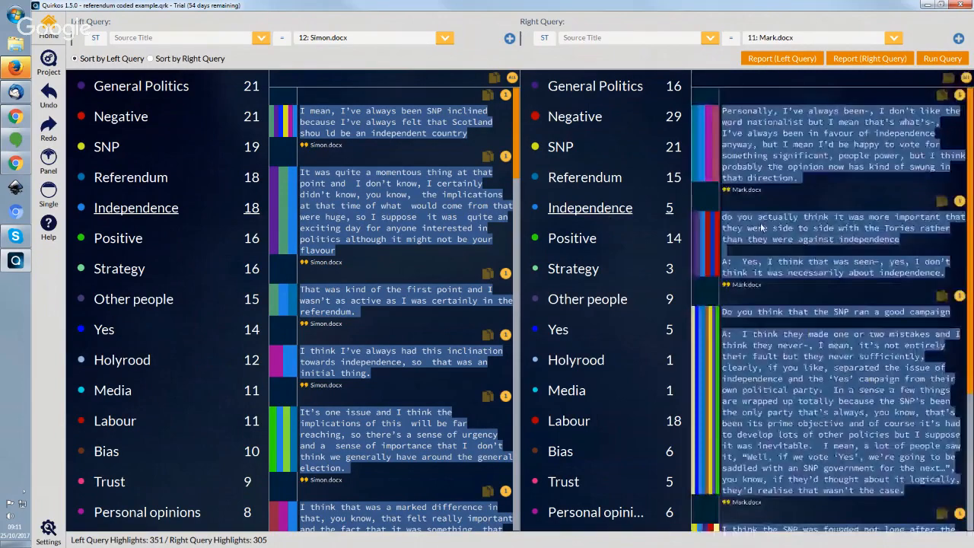
scroll(788, 236, "down", 3)
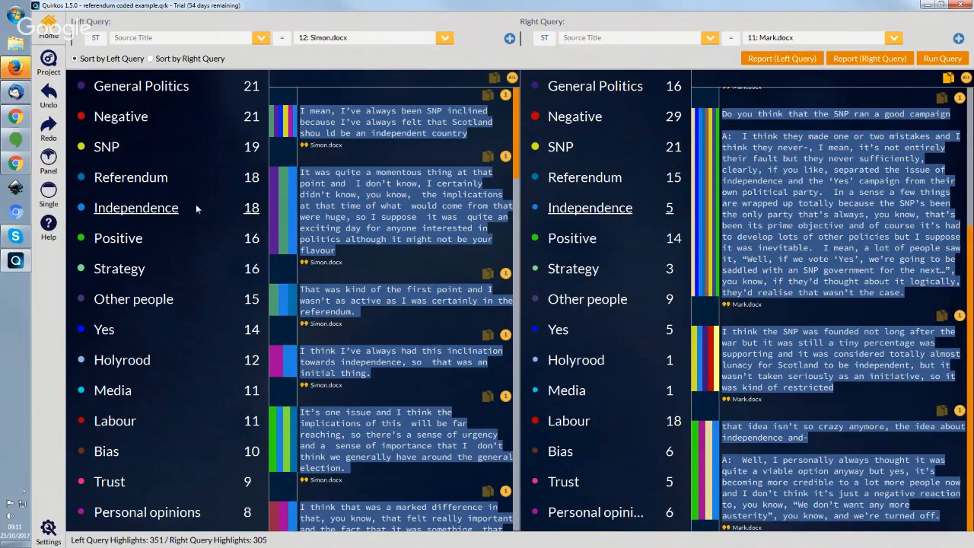
Select all Independence quotes from Simon.docx, and try excluding and re-including individual quotes such as the first and third.
left_click(512, 79)
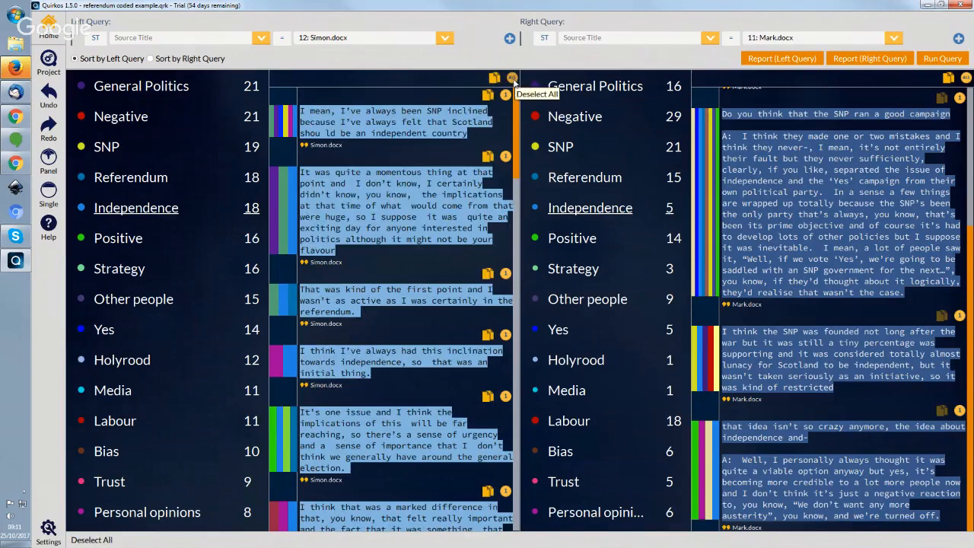
left_click(504, 95)
left_click(505, 274)
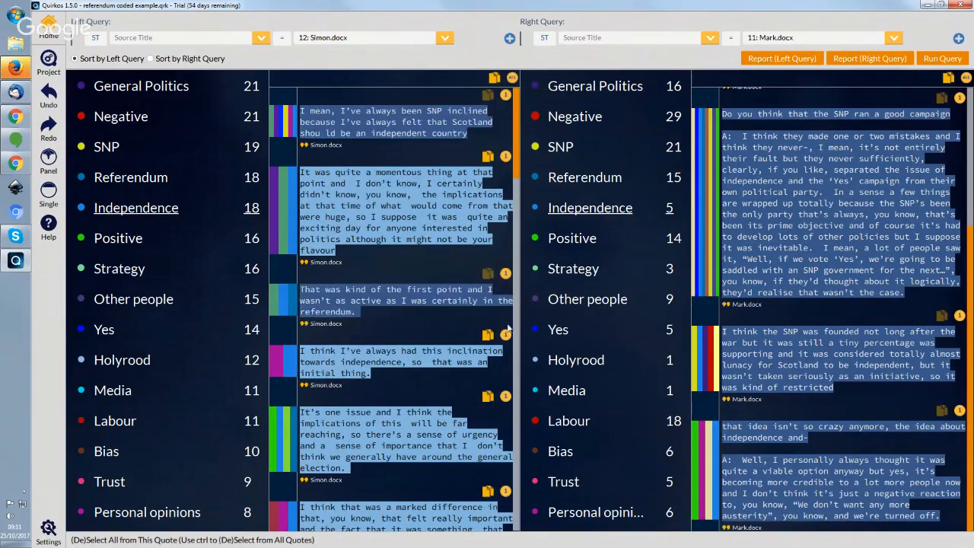
left_click(506, 397)
left_click(505, 397)
left_click(505, 274)
left_click(506, 95)
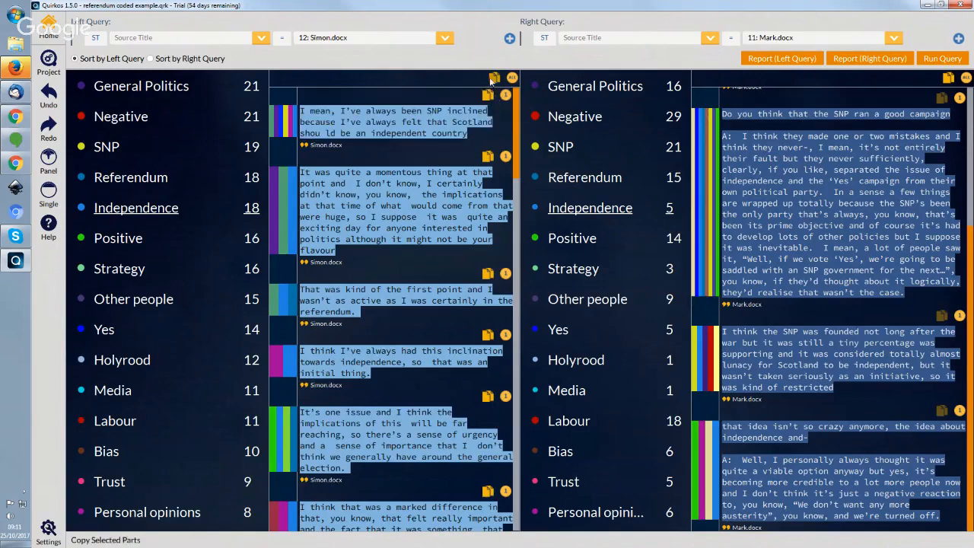
Copy the selected Simon.docx quotes, switch to Word, and paste them into a new blank document.
left_click(496, 79)
left_click(15, 15)
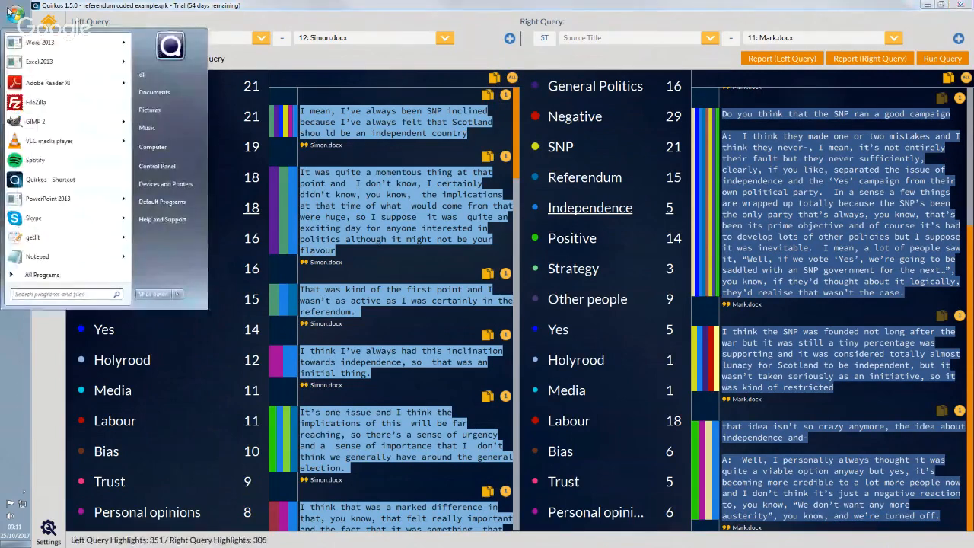
left_click(48, 47)
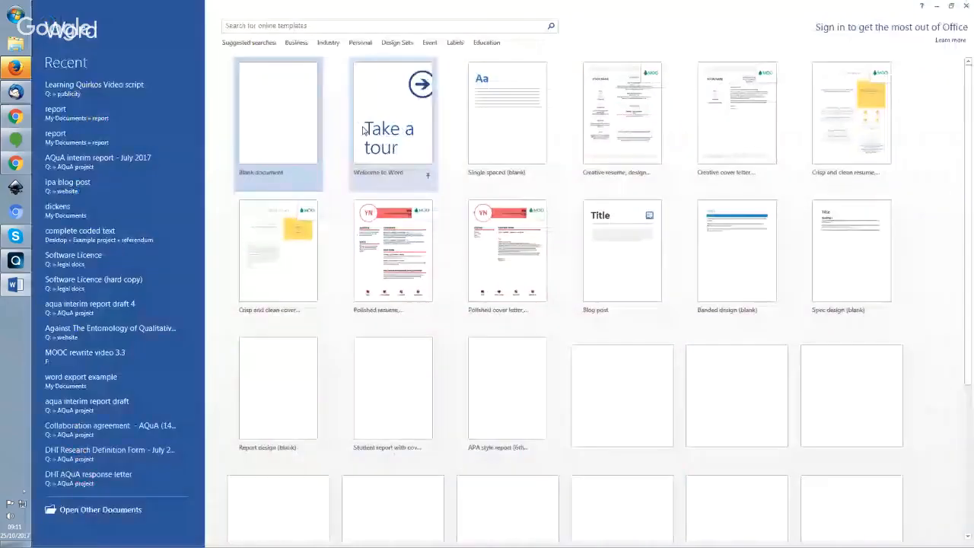
left_click(267, 114)
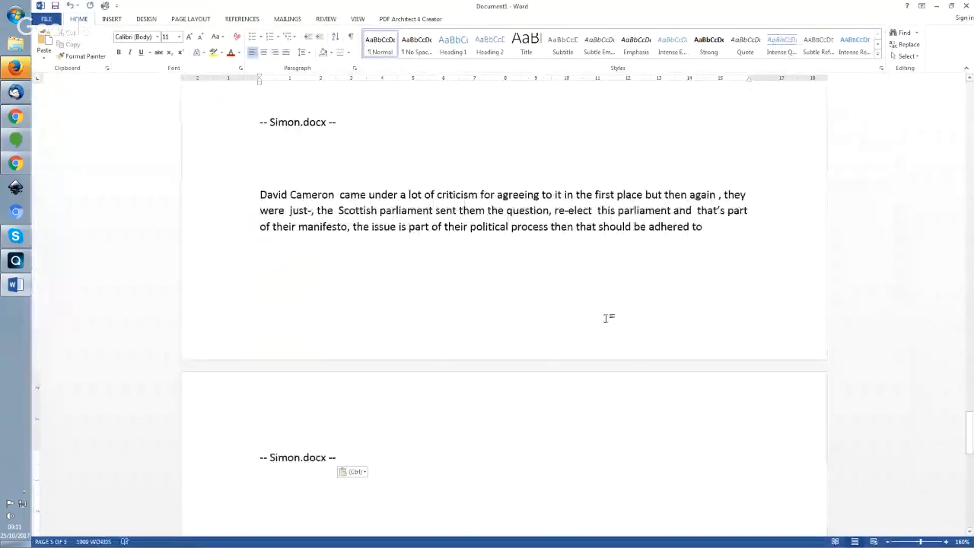
Look back through the pasted quotes to the start of the Word document, and close it without saving.
scroll(610, 304, "up", 10)
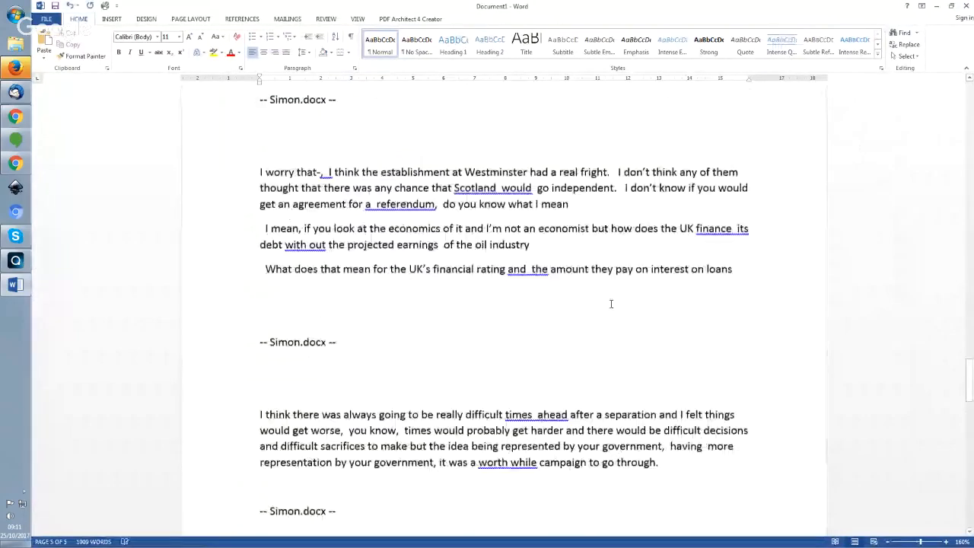
scroll(611, 303, "up", 15)
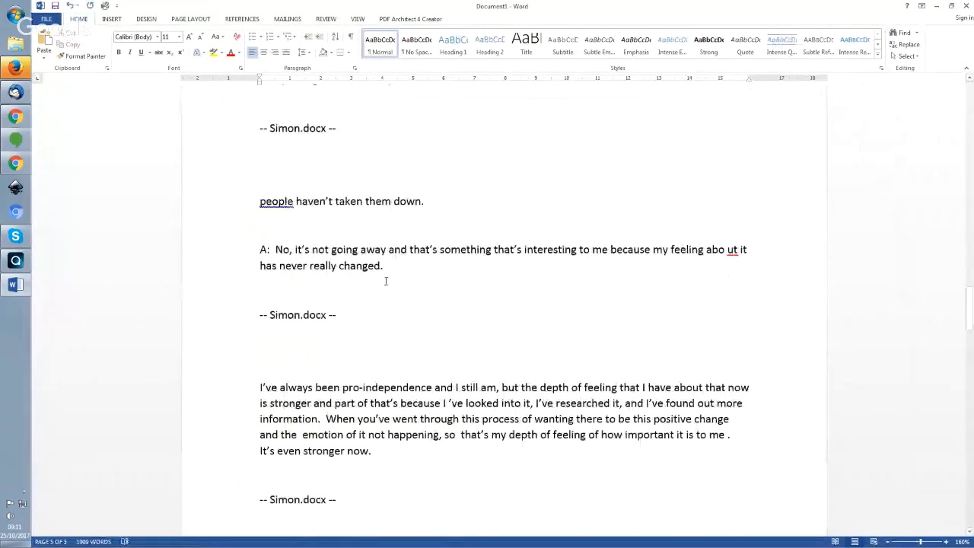
scroll(385, 281, "up", 5)
scroll(436, 314, "up", 15)
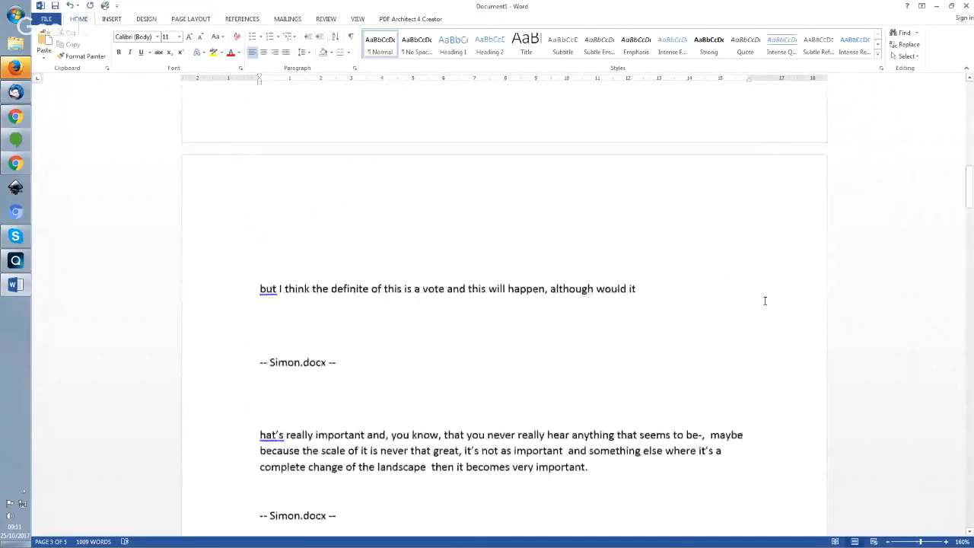
left_click_drag(966, 126, 968, 95)
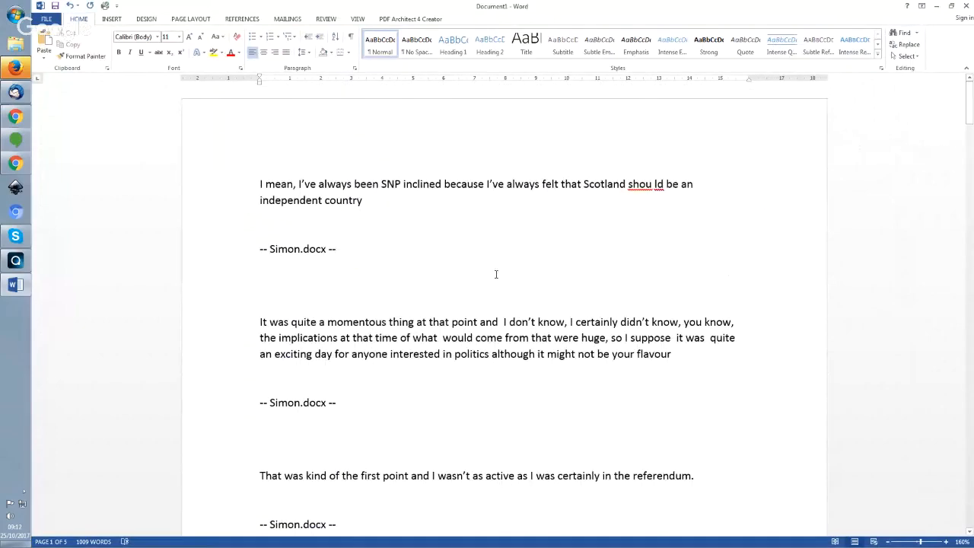
left_click(965, 6)
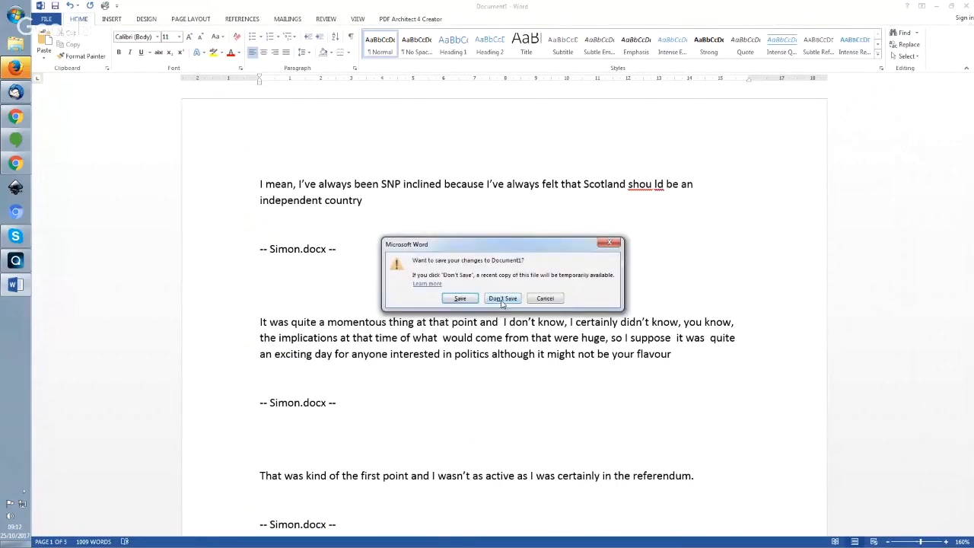
left_click(502, 299)
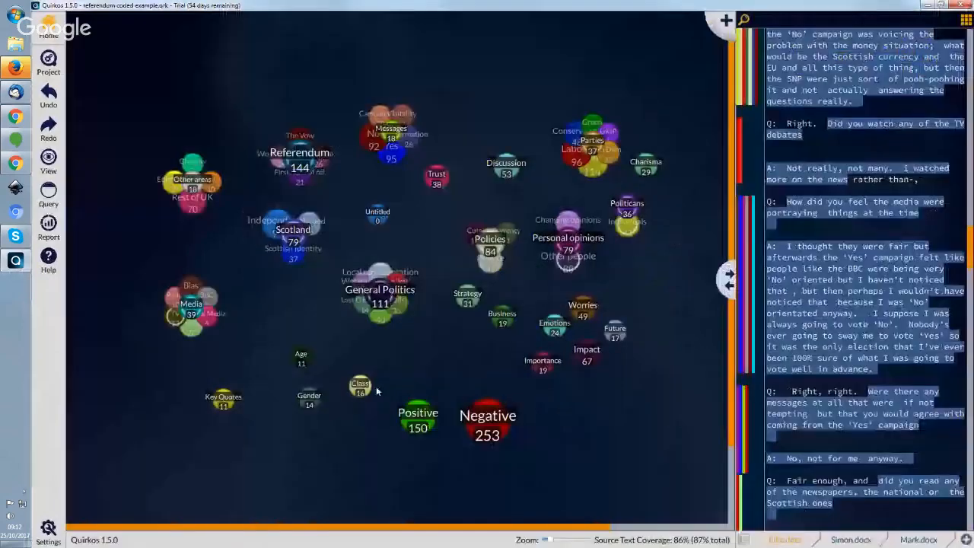
Copy the first Eda.docx quote from the Referendum quirk's overview into a new blank Word document, and return to Quirkos.
left_click(300, 156)
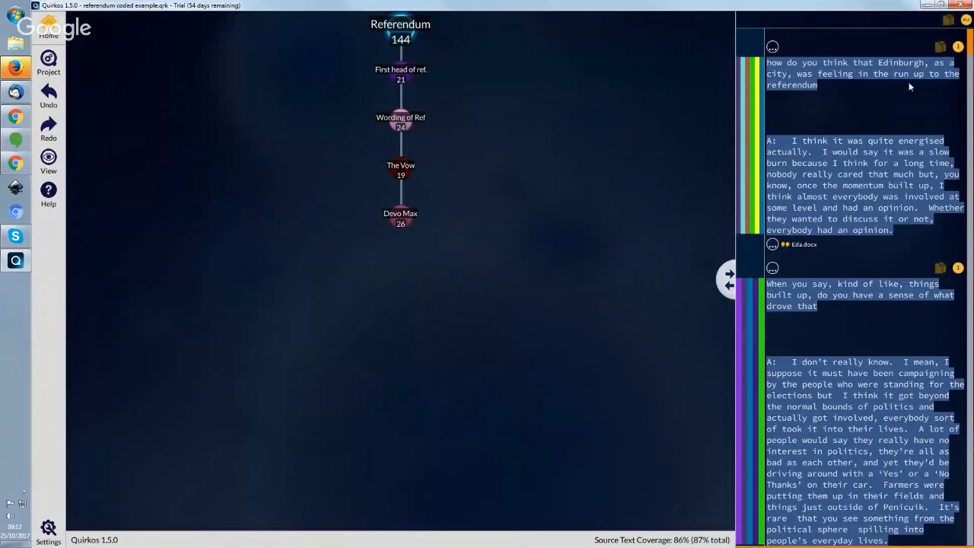
left_click(959, 48)
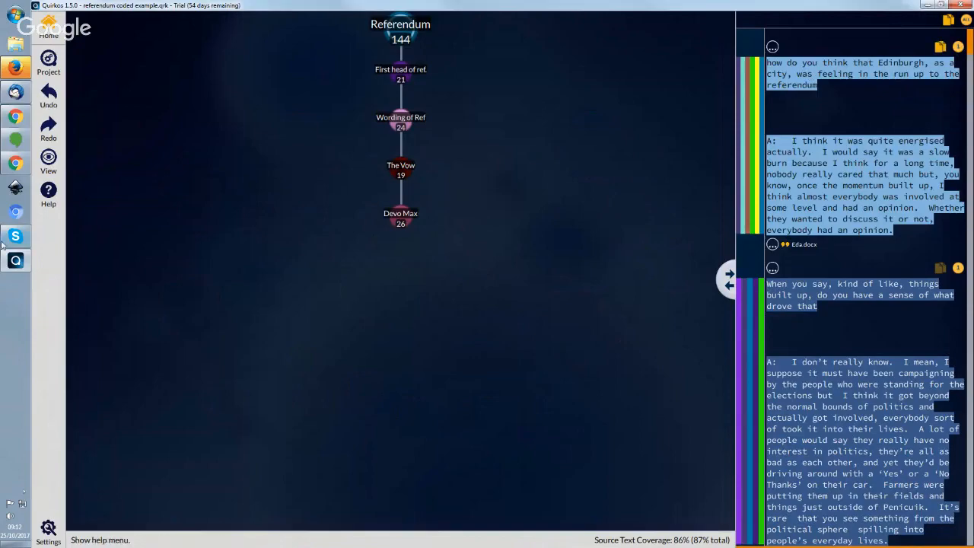
left_click(46, 50)
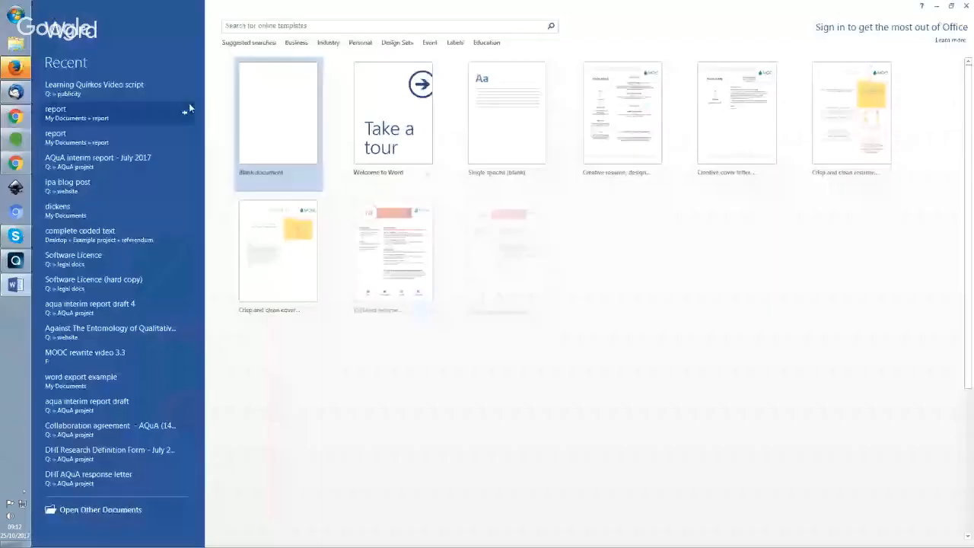
left_click(262, 126)
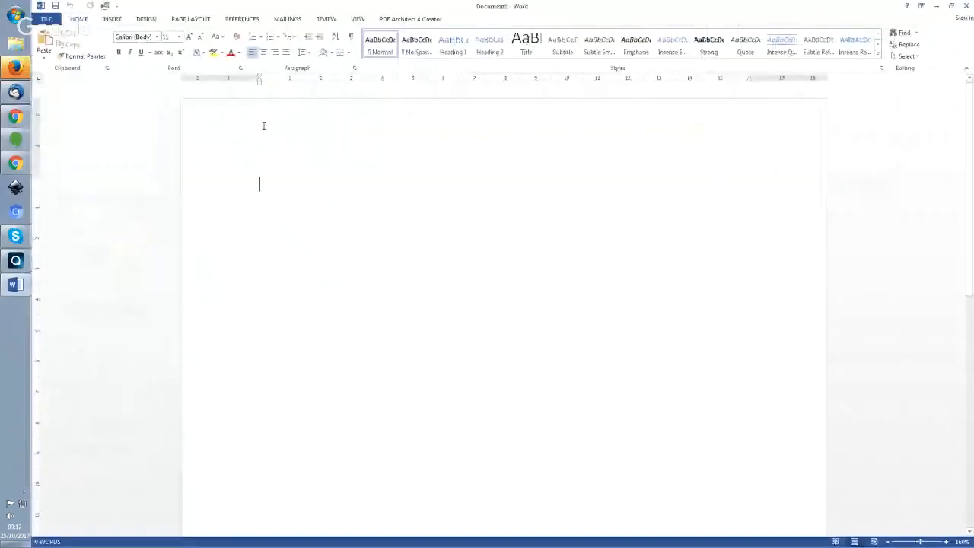
key("ctrl+v")
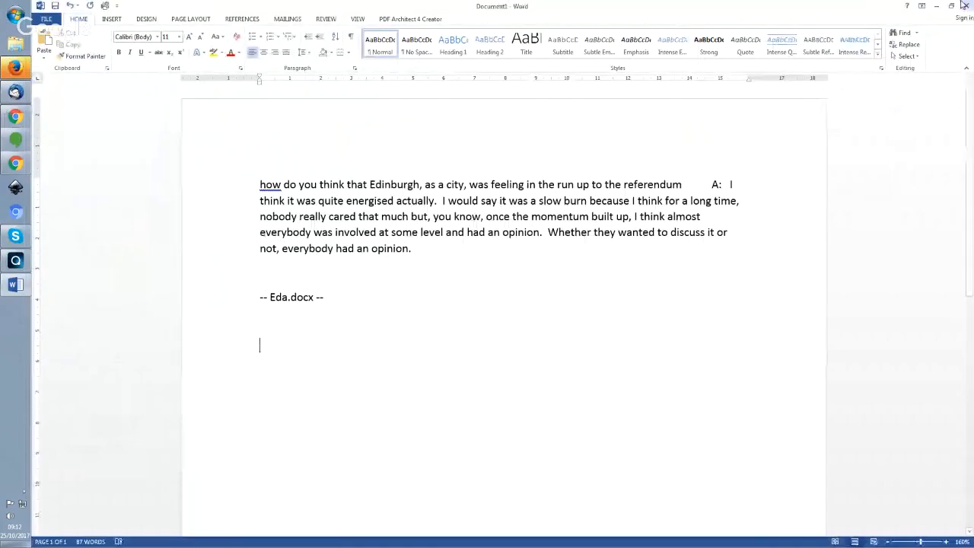
left_click(964, 4)
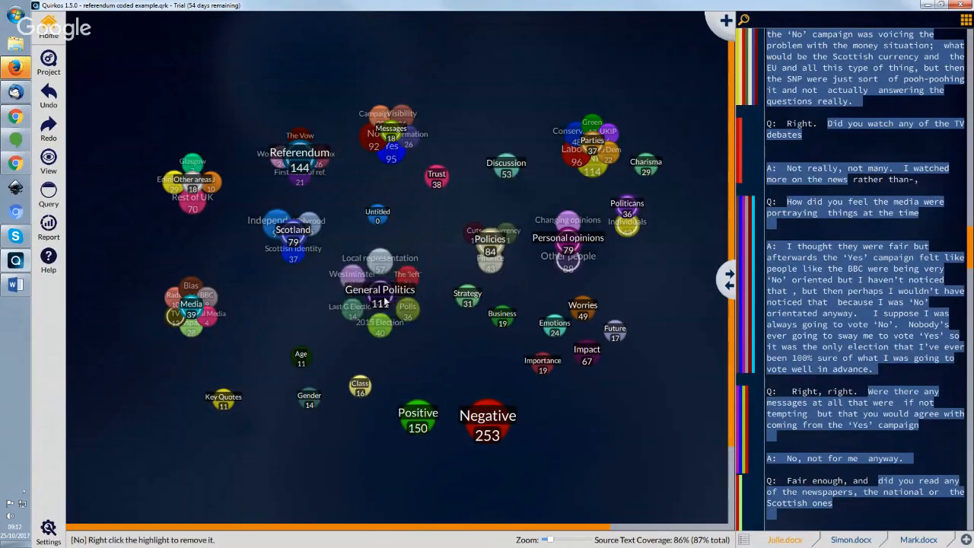
Look further down through the coded text of Julie.docx.
mouse_move(194, 320)
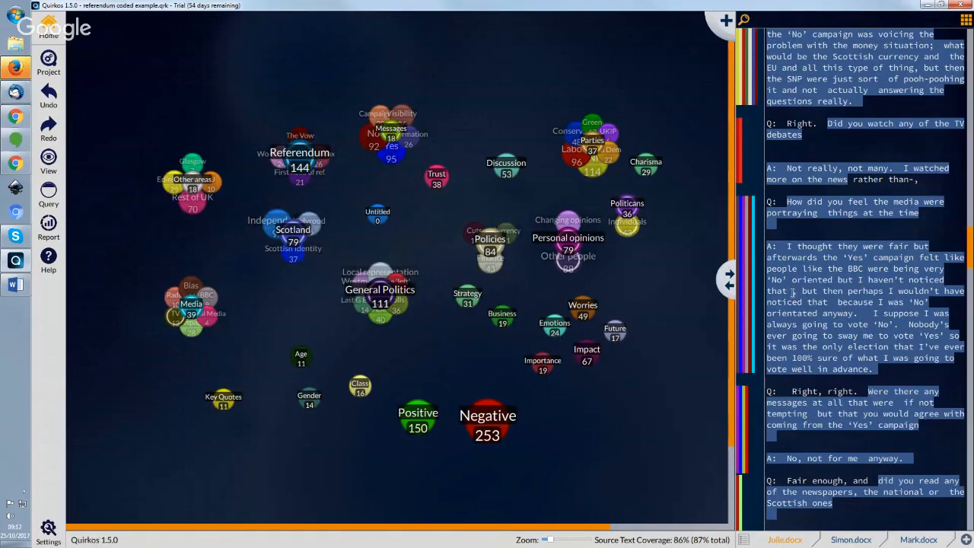
left_click_drag(971, 249, 971, 314)
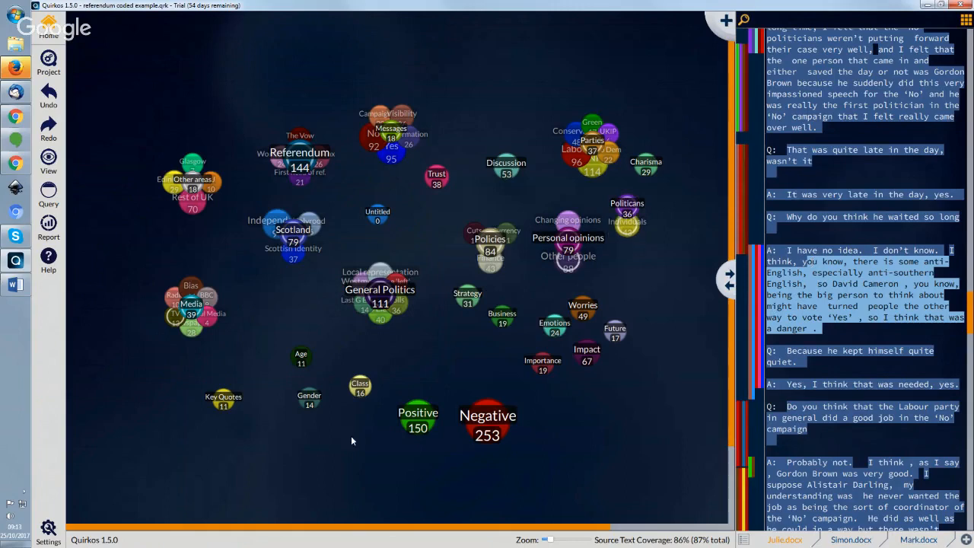
Show the overlap view of the Positive quirk and examine the per-source breakdowns for Referendum and Positive.
right_click(413, 423)
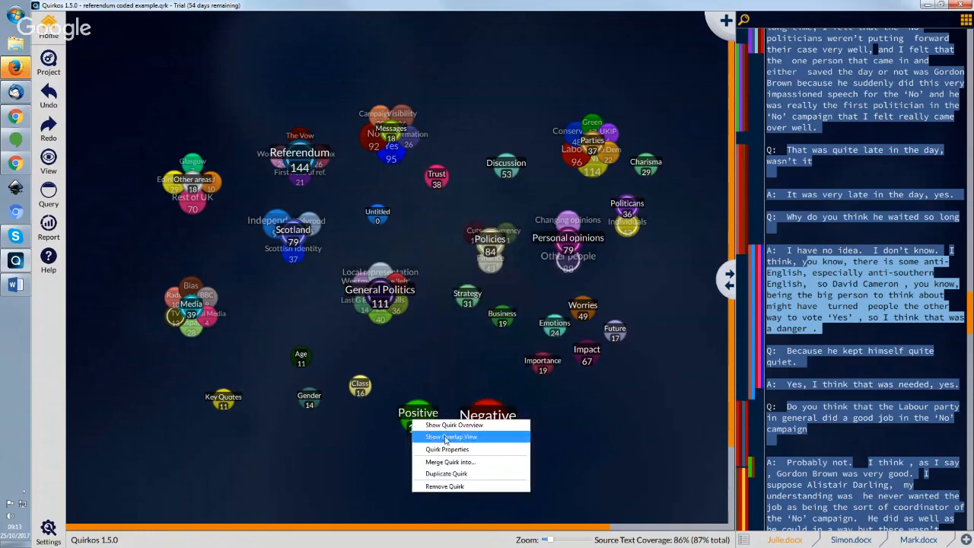
left_click(472, 439)
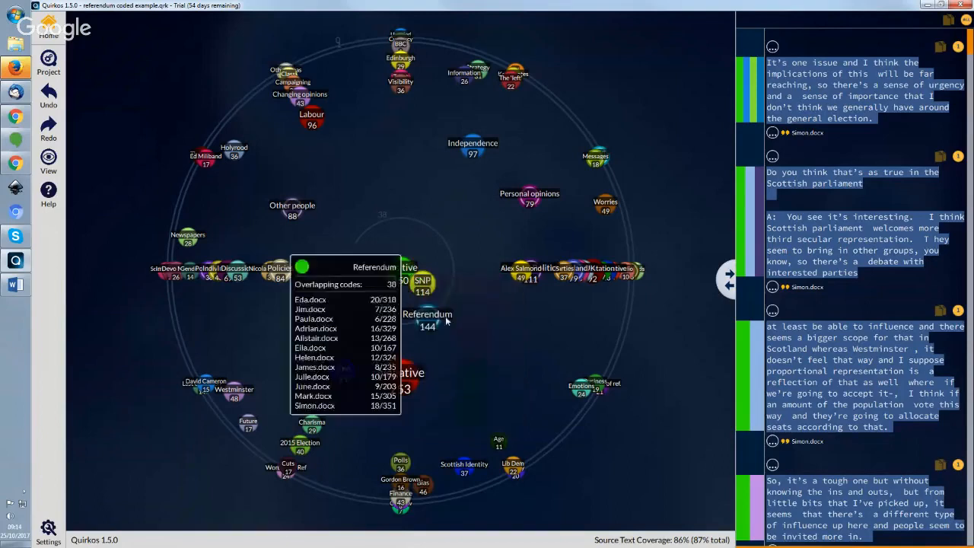
mouse_move(404, 271)
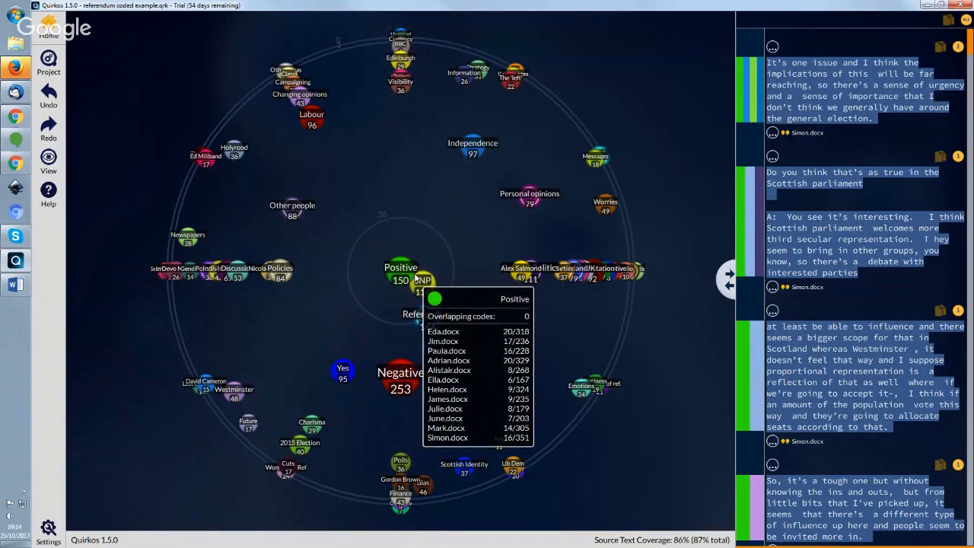
mouse_move(431, 327)
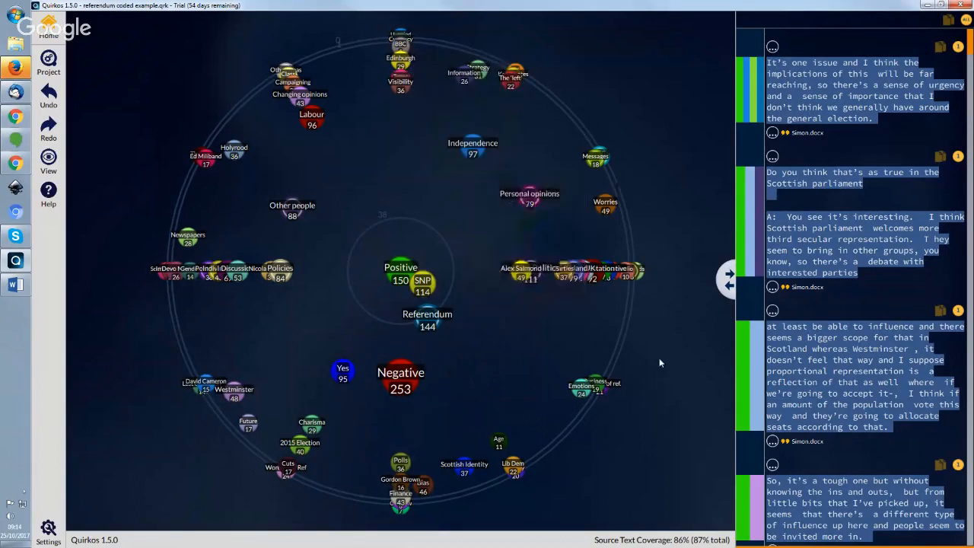
Examine the per-source breakdown for Last G Election, and read the Eda.docx quotes where Positive overlaps with SNP.
mouse_move(283, 475)
mouse_move(198, 393)
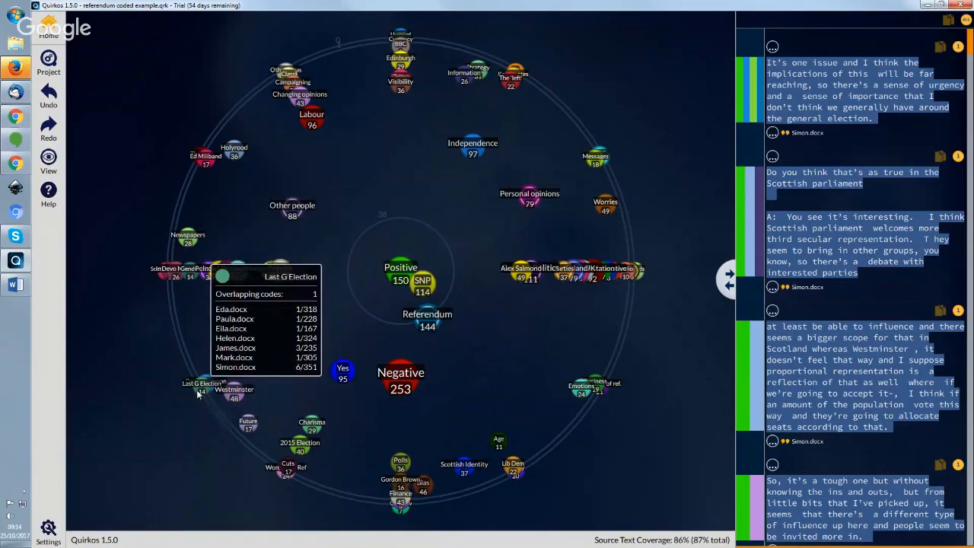
mouse_move(162, 272)
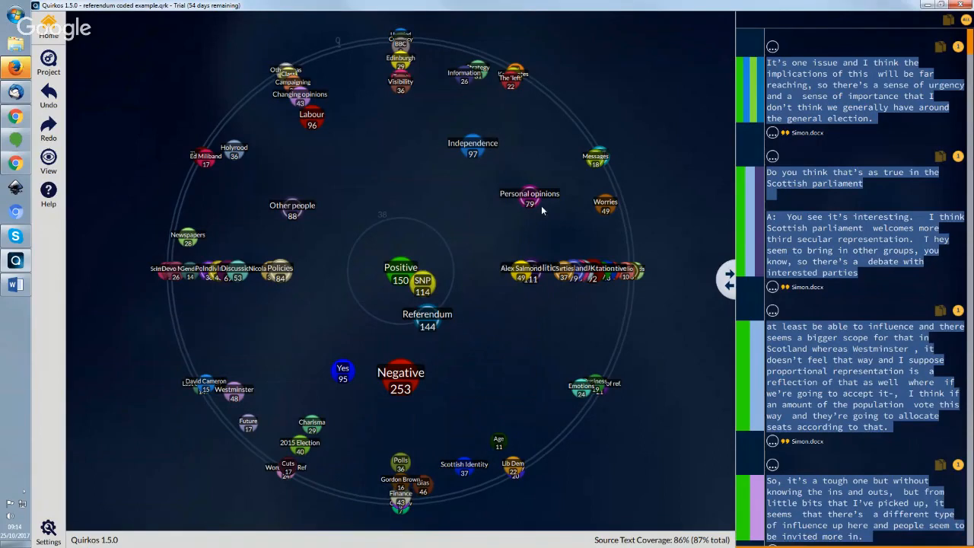
mouse_move(424, 285)
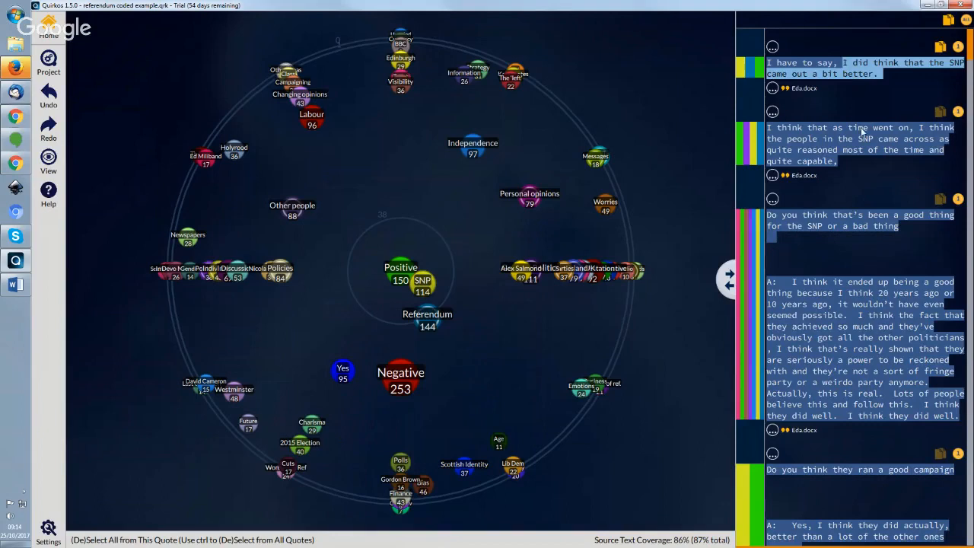
left_click_drag(836, 165, 770, 141)
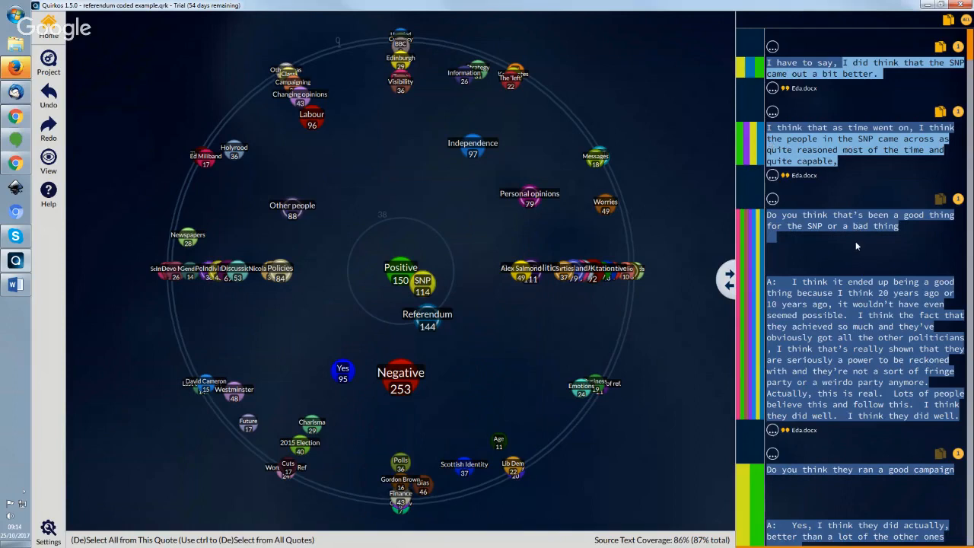
left_click(857, 150)
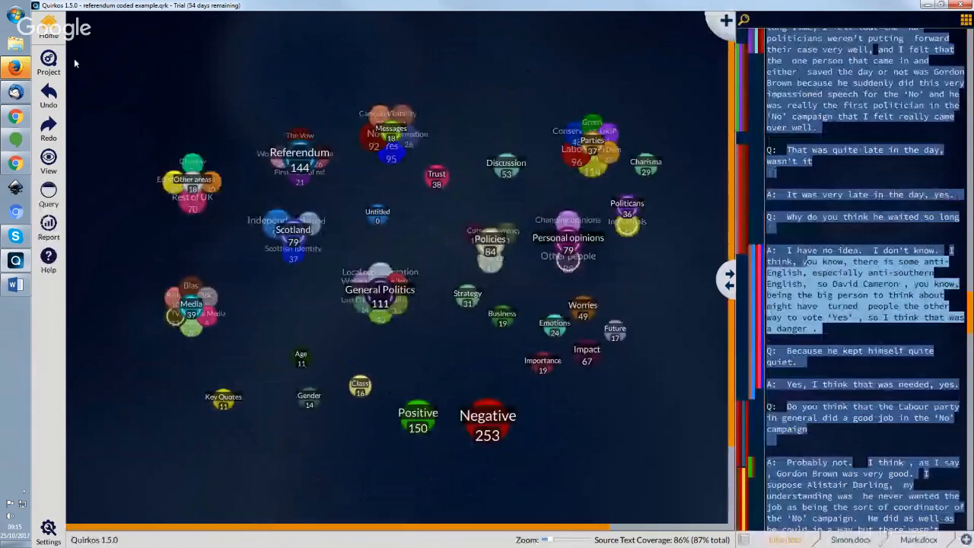
Show the overlap view of the General Politics quirk and examine the per-source breakdowns of its surrounding quirks.
right_click(380, 292)
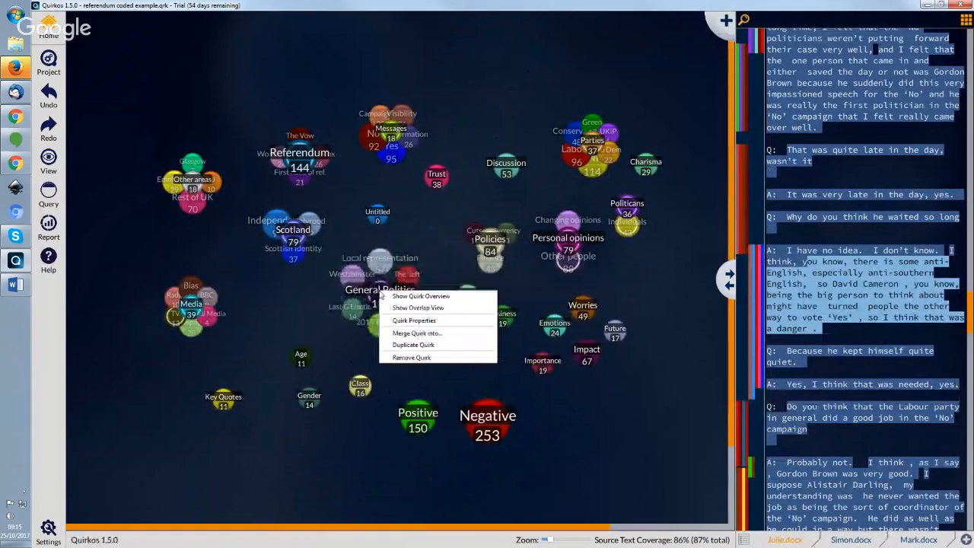
left_click(417, 308)
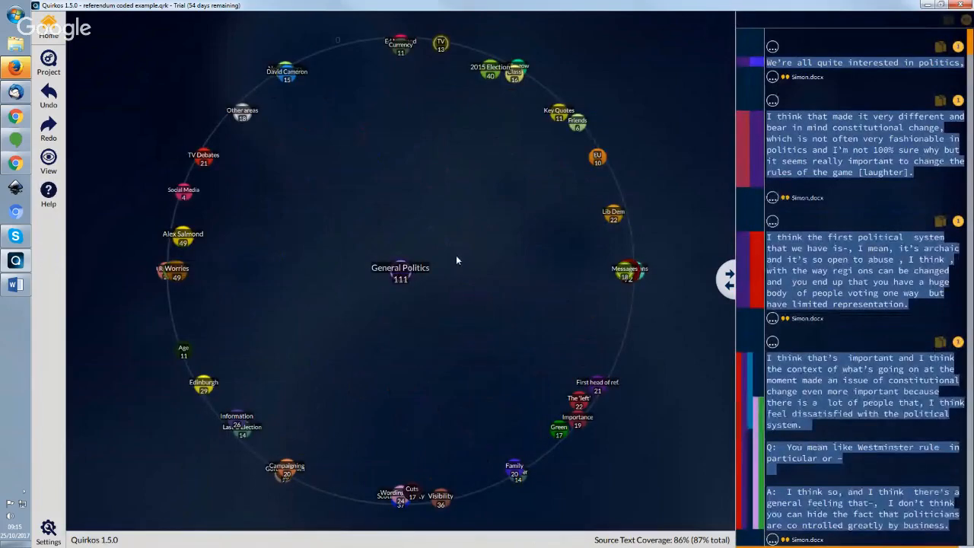
mouse_move(414, 279)
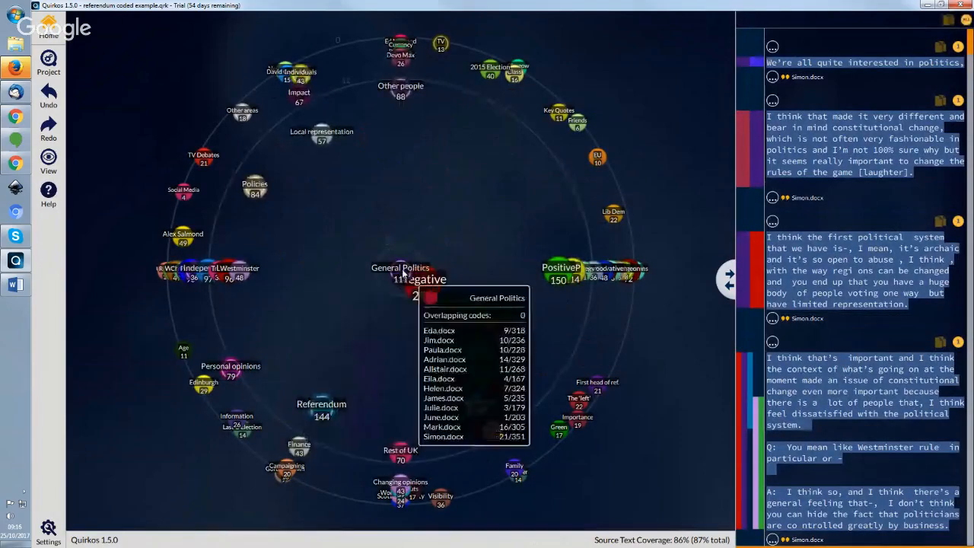
mouse_move(430, 292)
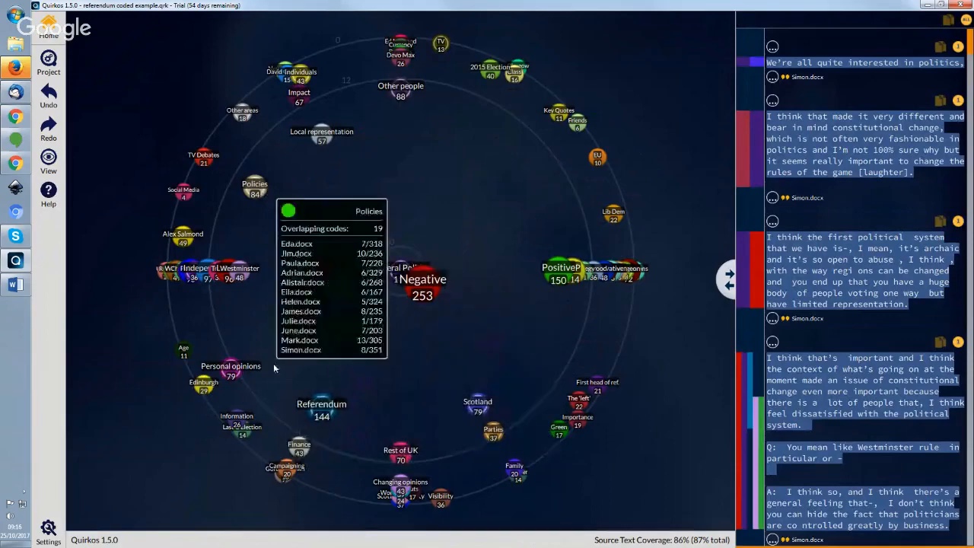
Look through the quotes where General Politics overlaps with Negative, and return to the main canvas.
left_click(429, 292)
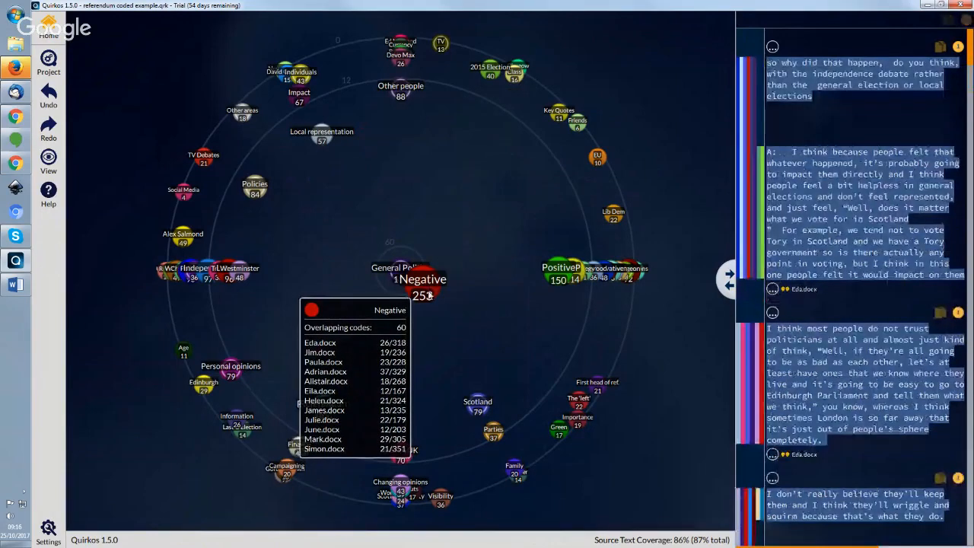
left_click_drag(969, 58, 969, 290)
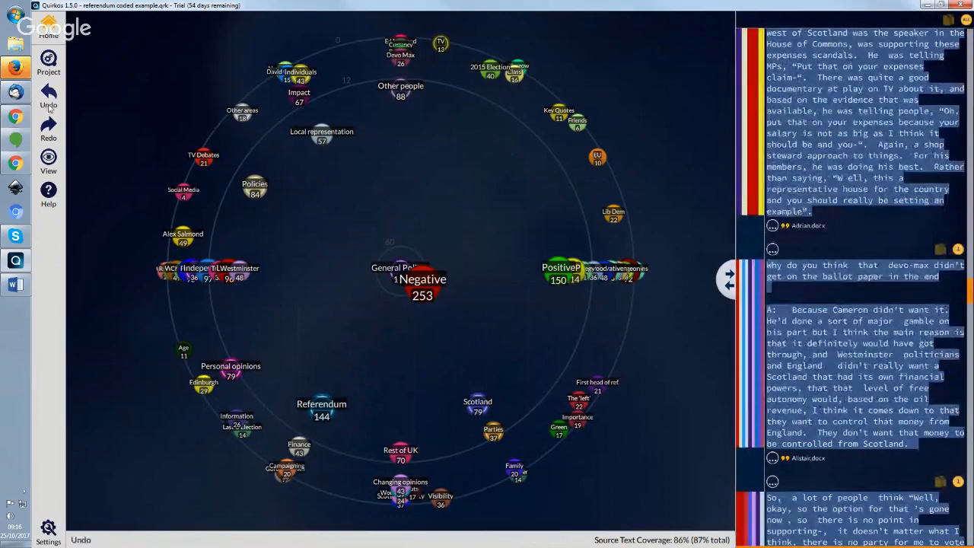
left_click(49, 29)
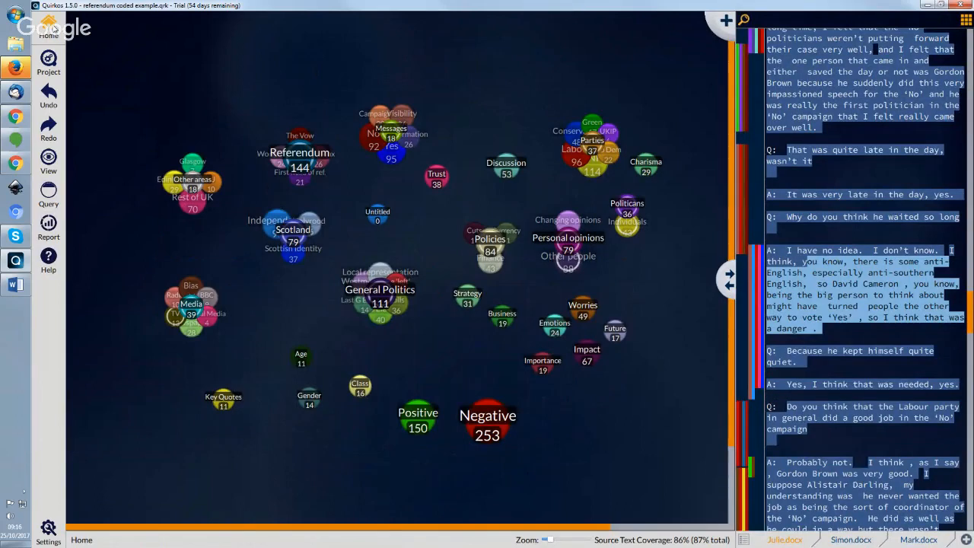
Create a project report and enlarge and reposition its window so the preview and options are both readable.
left_click(49, 226)
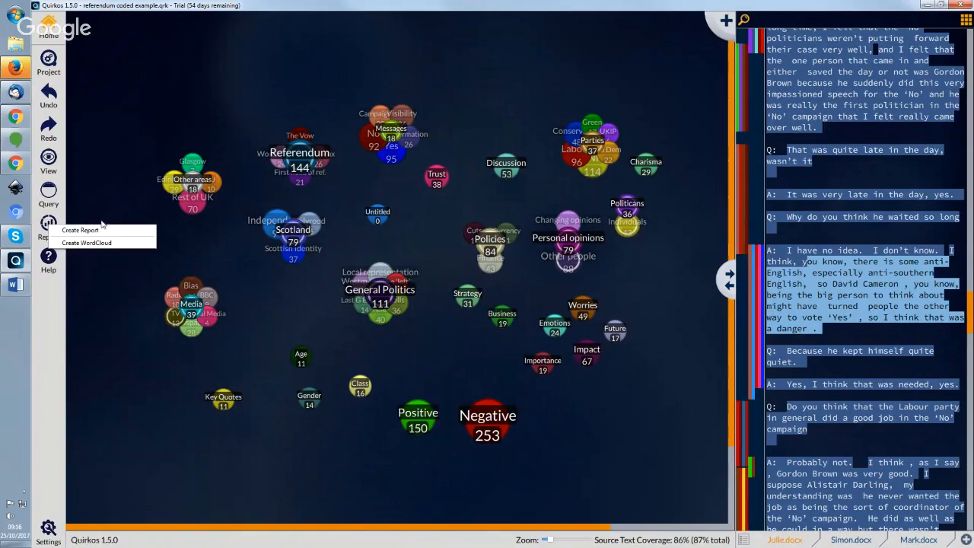
left_click(131, 230)
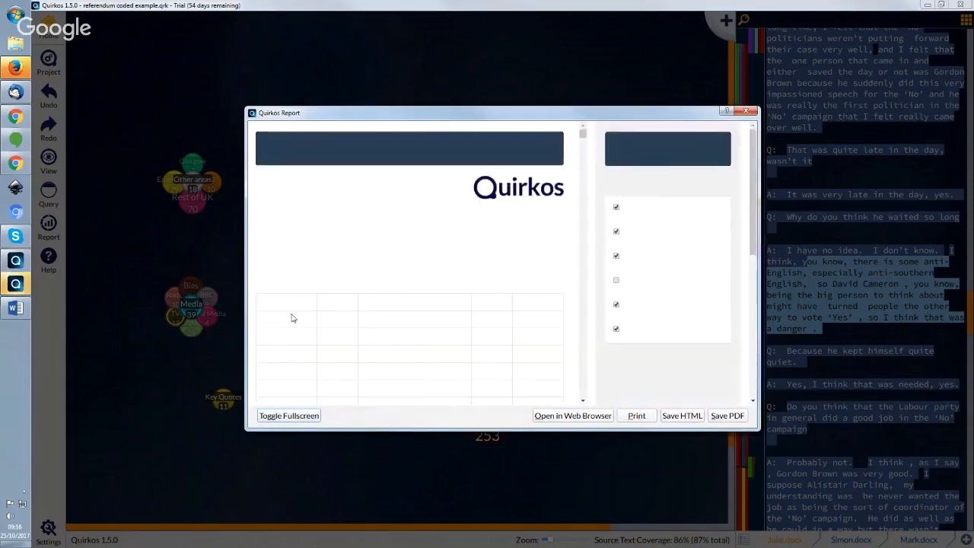
left_click(289, 416)
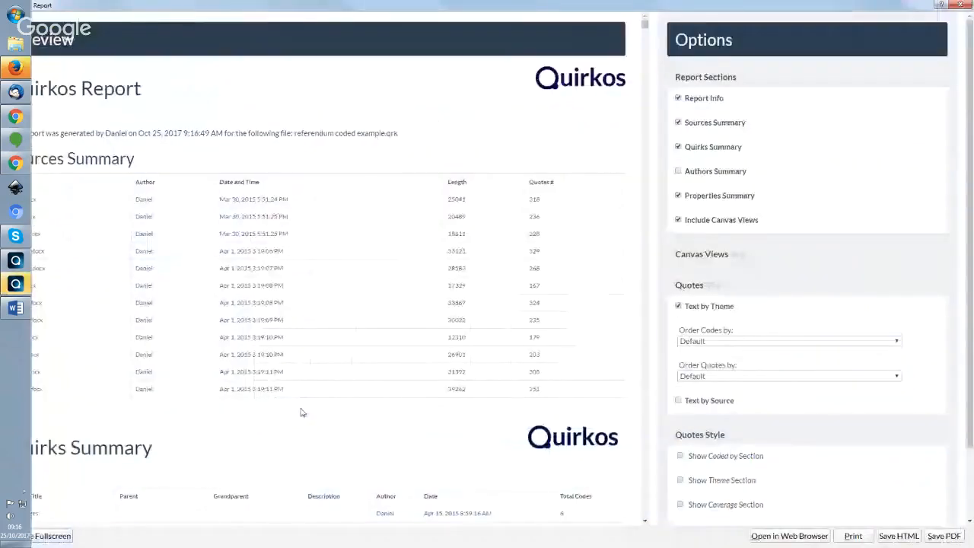
double_click(210, 4)
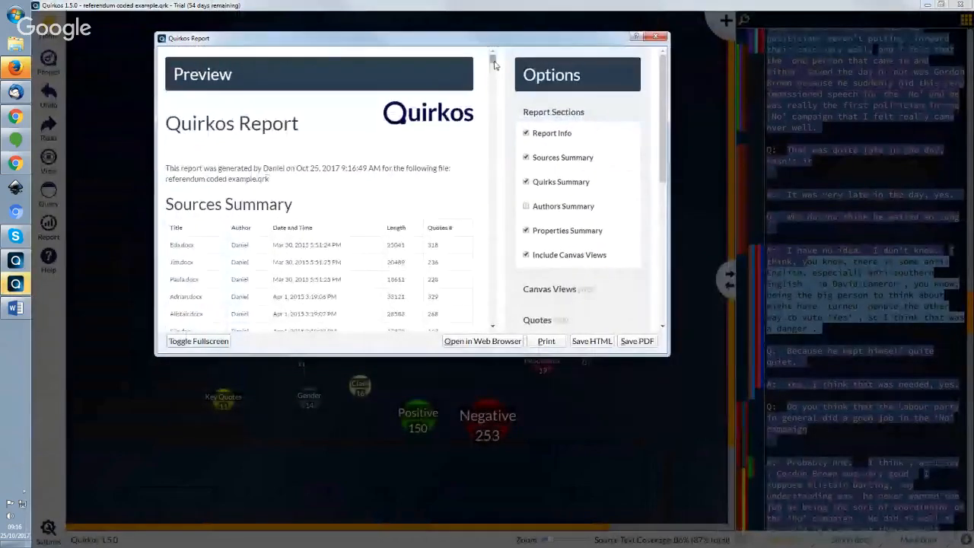
mouse_move(493, 64)
left_mouse_down()
mouse_move(493, 97)
mouse_move(494, 57)
left_mouse_up()
left_click_drag(669, 121, 972, 140)
left_click_drag(601, 354, 601, 541)
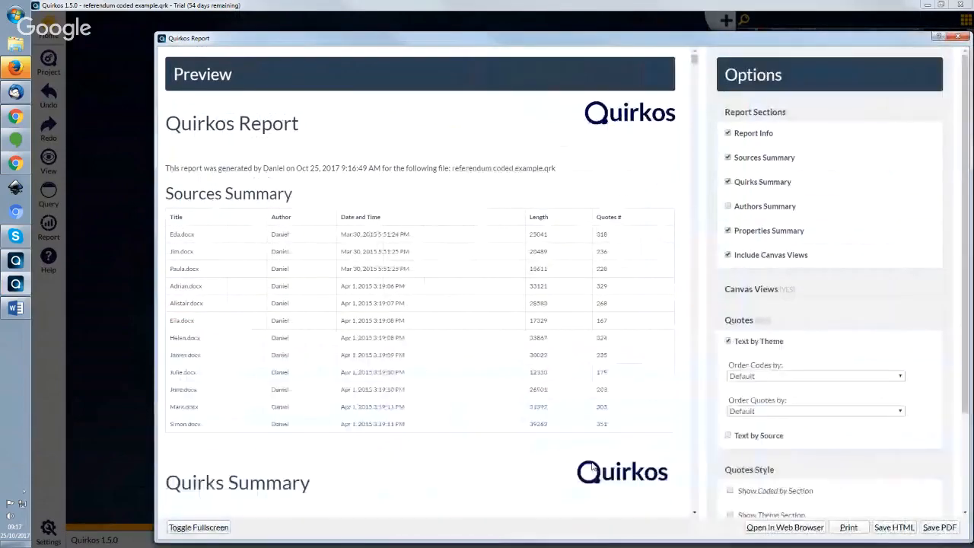
left_click_drag(517, 38, 445, 18)
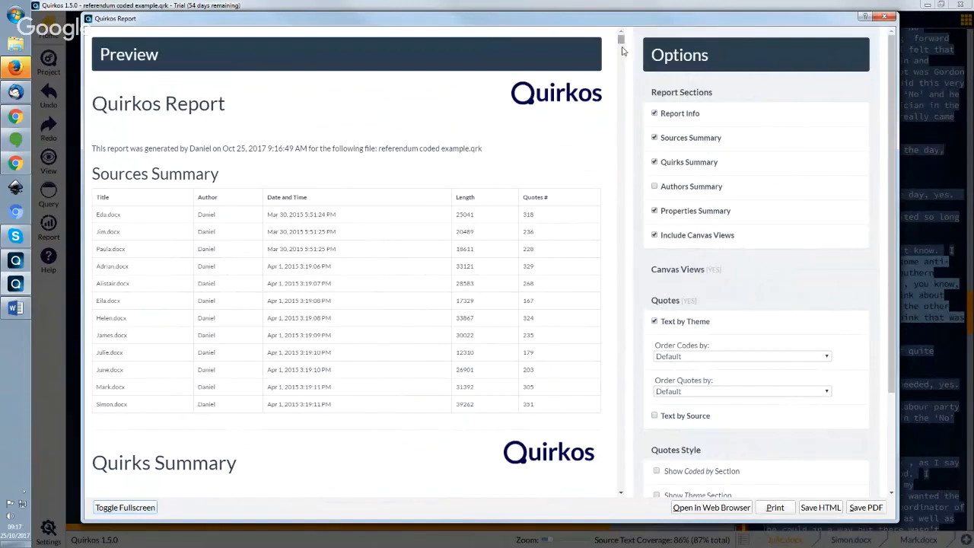
Examine the Sources Summary table and the Quirks Summary table in the report preview.
left_click_drag(578, 406, 98, 214)
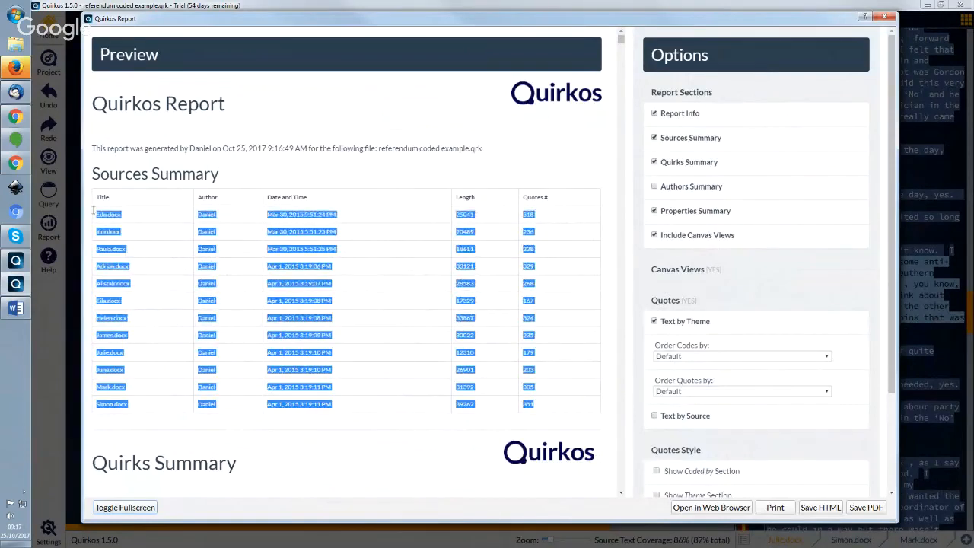
left_click(571, 205)
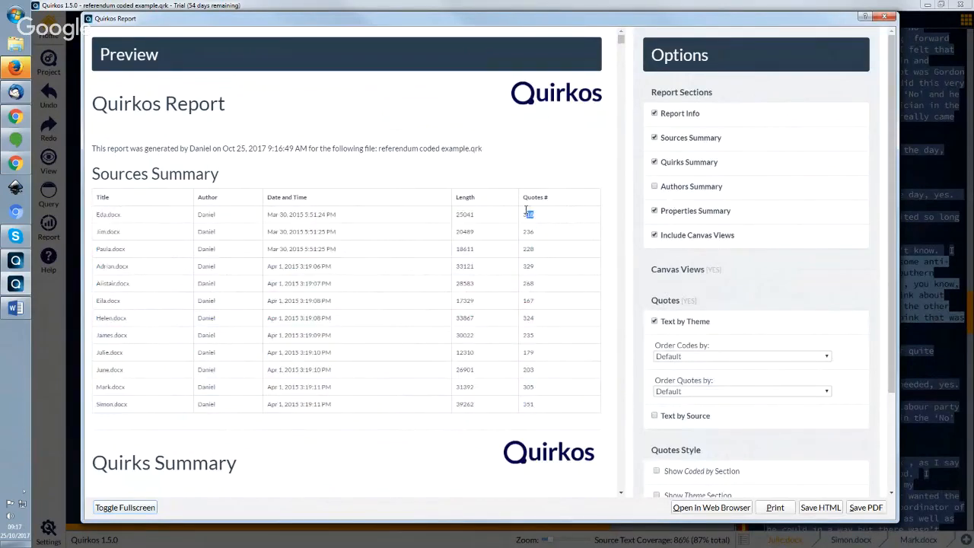
scroll(499, 172, "down", 1)
scroll(499, 172, "down", 15)
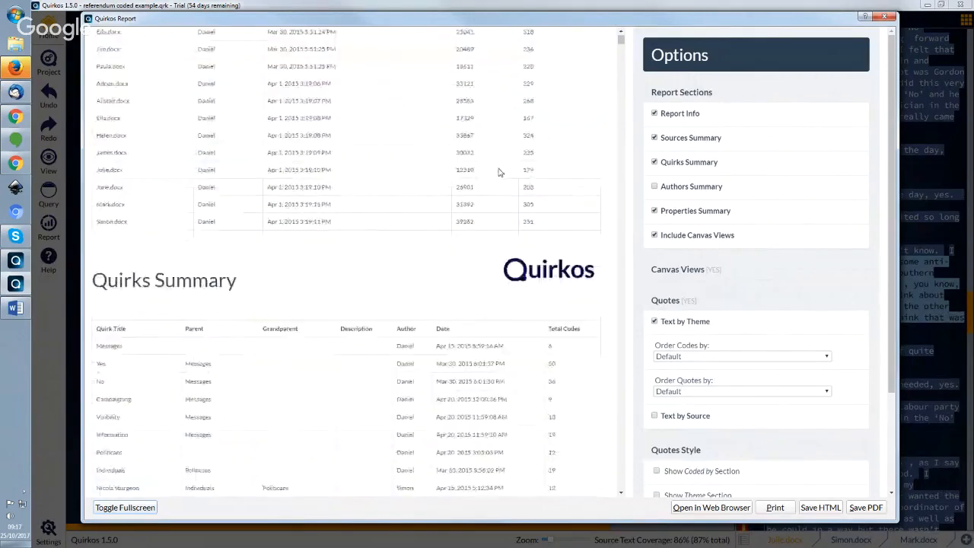
scroll(498, 165, "down", 8)
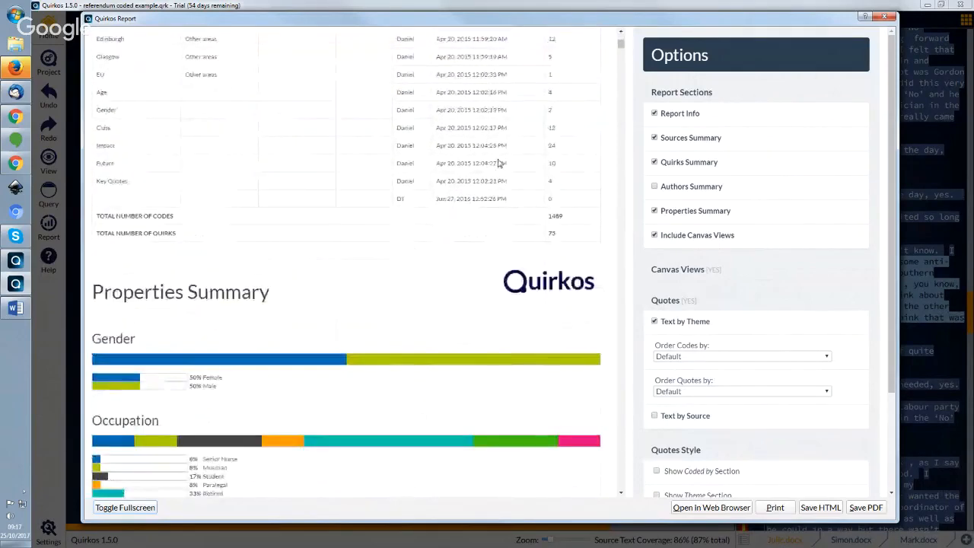
Examine the Gender, Occupation and Voted breakdowns in the report's Properties Summary.
scroll(497, 163, "down", 4)
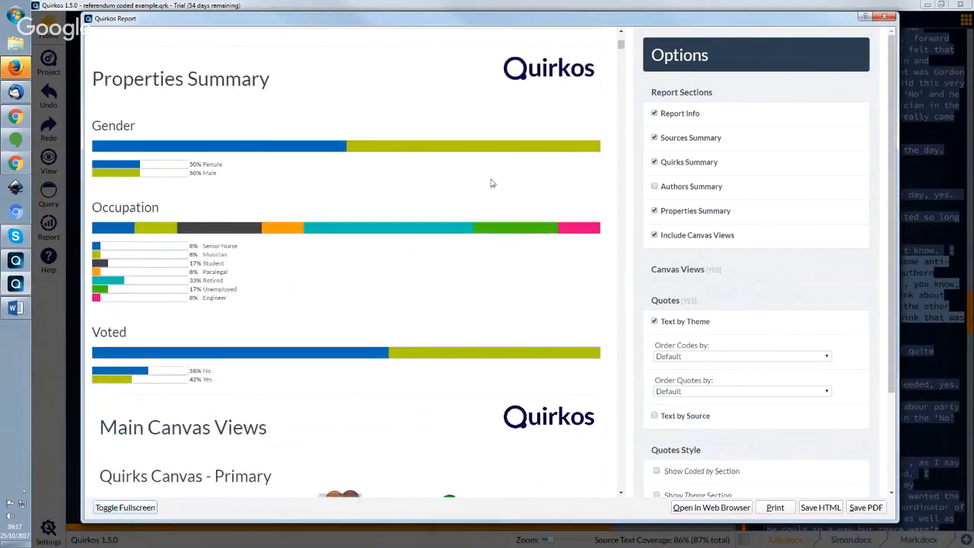
left_click_drag(233, 181, 191, 163)
left_click(192, 165)
scroll(472, 266, "down", 3)
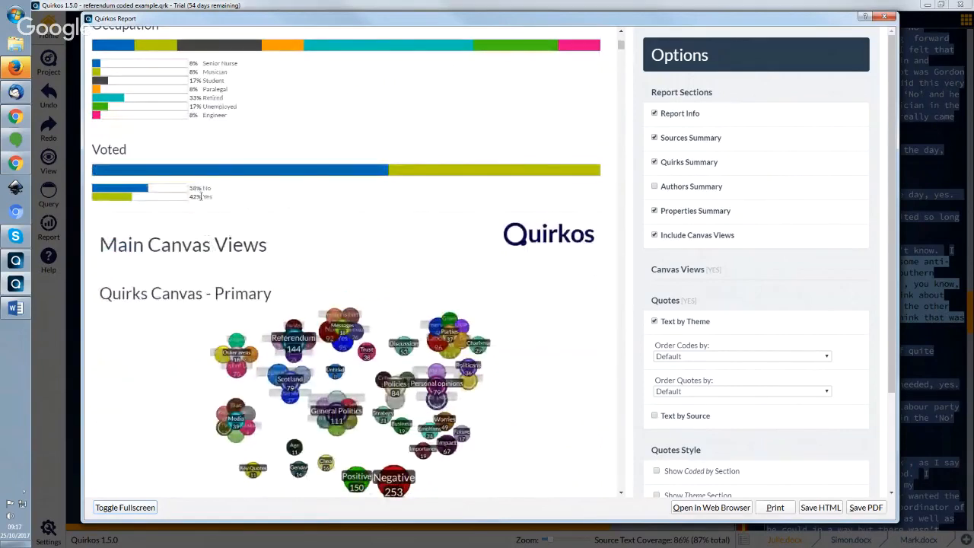
scroll(223, 203, "up", 2)
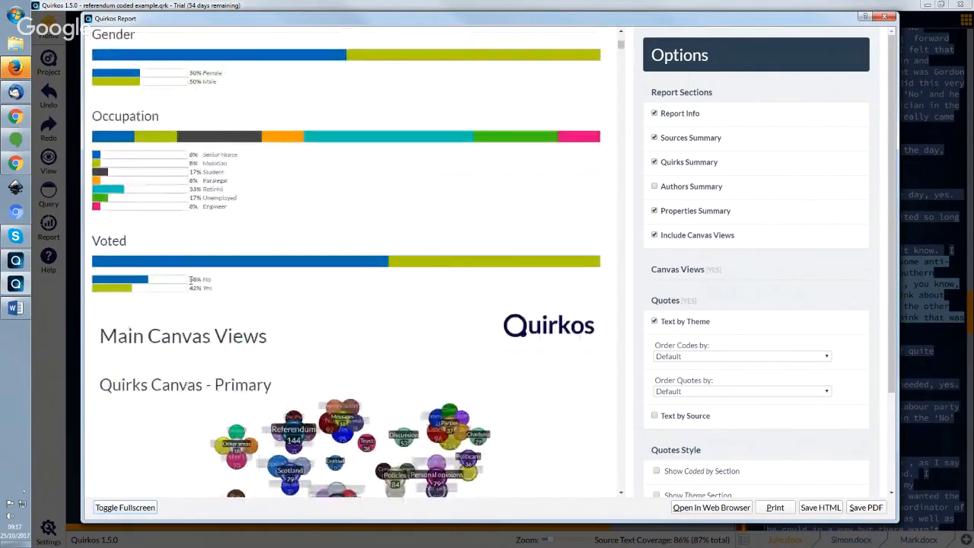
left_click_drag(187, 289, 217, 279)
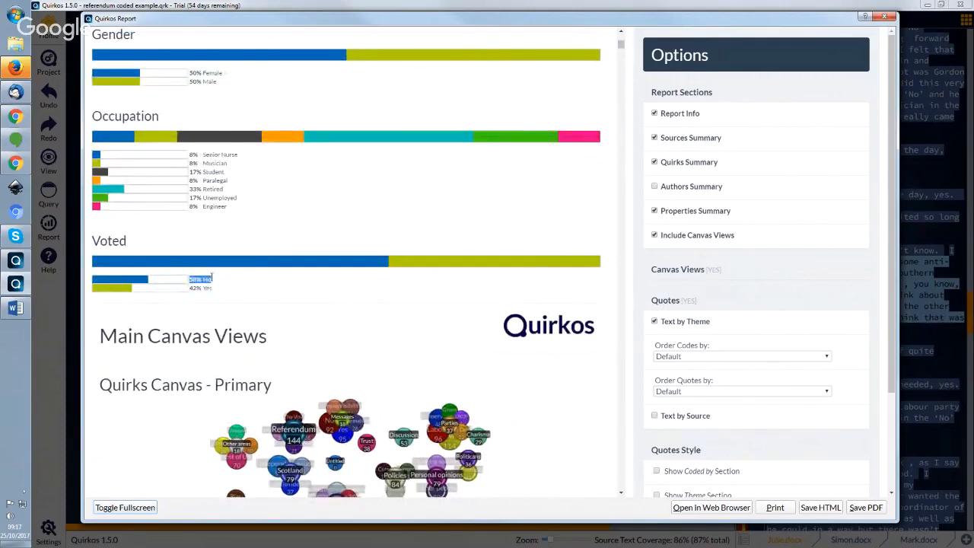
left_click(300, 285)
Exclude coding numbers from the report's canvas views and add the By Title - Ascending and By Time - Ascending canvases.
scroll(309, 290, "down", 5)
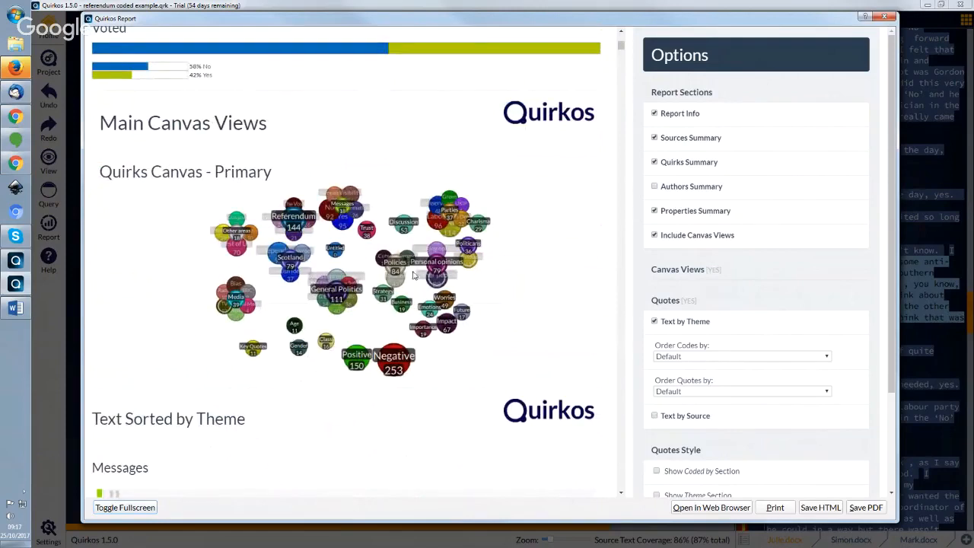
left_click(689, 269)
left_click(691, 292)
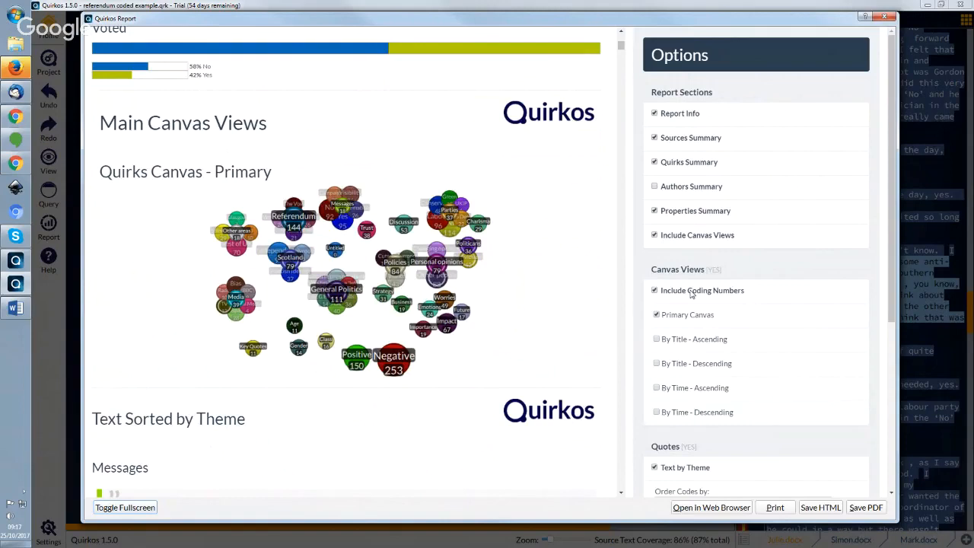
left_click(690, 342)
scroll(504, 246, "down", 3)
scroll(504, 245, "down", 1)
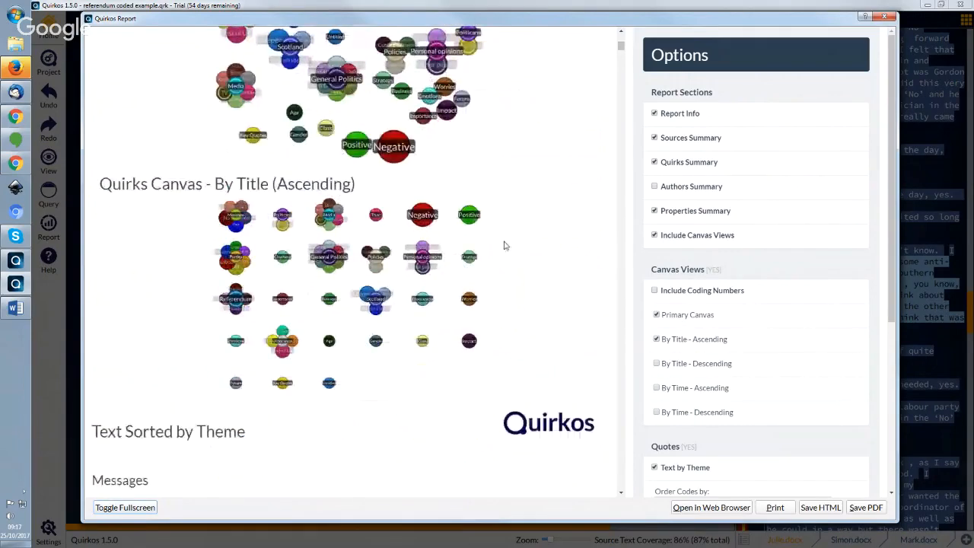
left_click(656, 388)
scroll(513, 287, "down", 6)
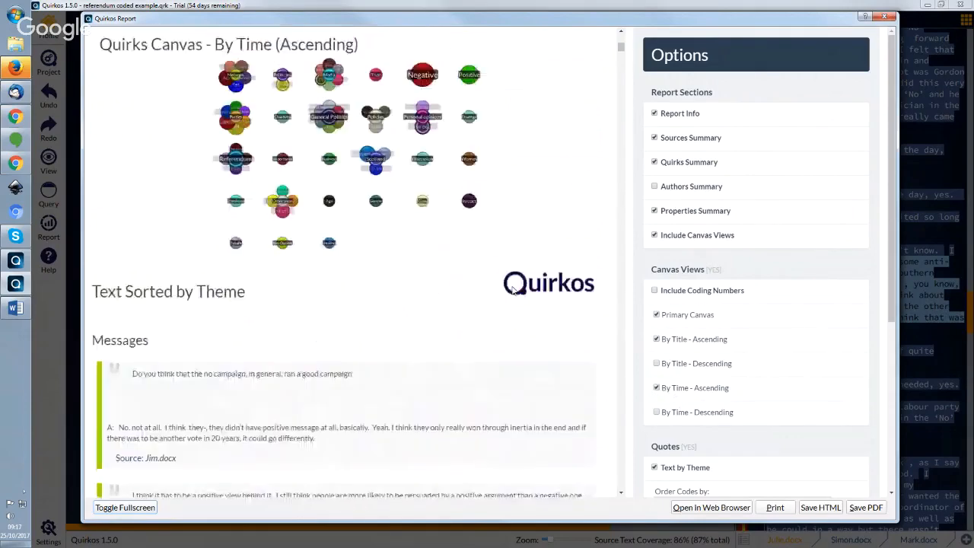
Look through the Messages and Politicans quotes in the report's Text Sorted by Theme section, and find the Quotes options.
scroll(513, 287, "down", 4)
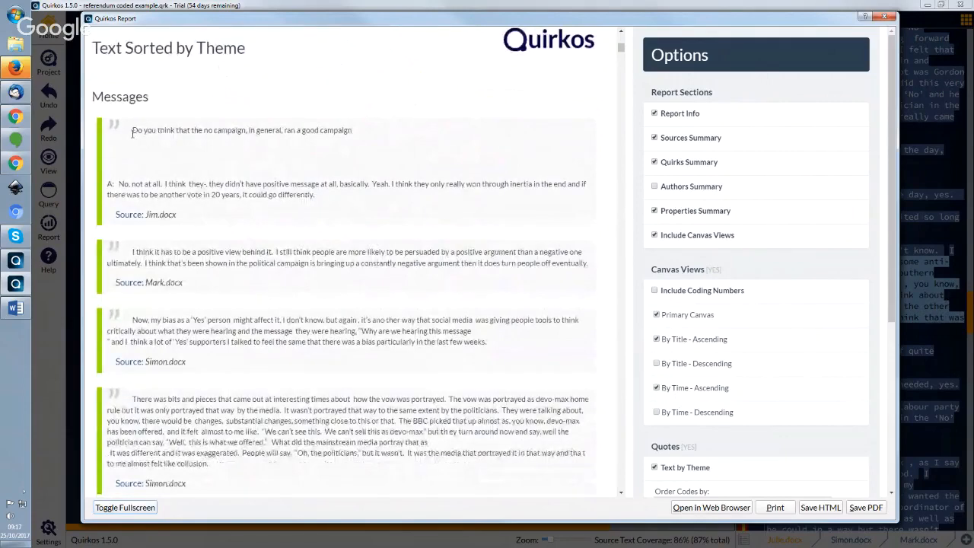
left_click_drag(134, 128, 319, 203)
left_click(329, 204)
scroll(363, 275, "down", 4)
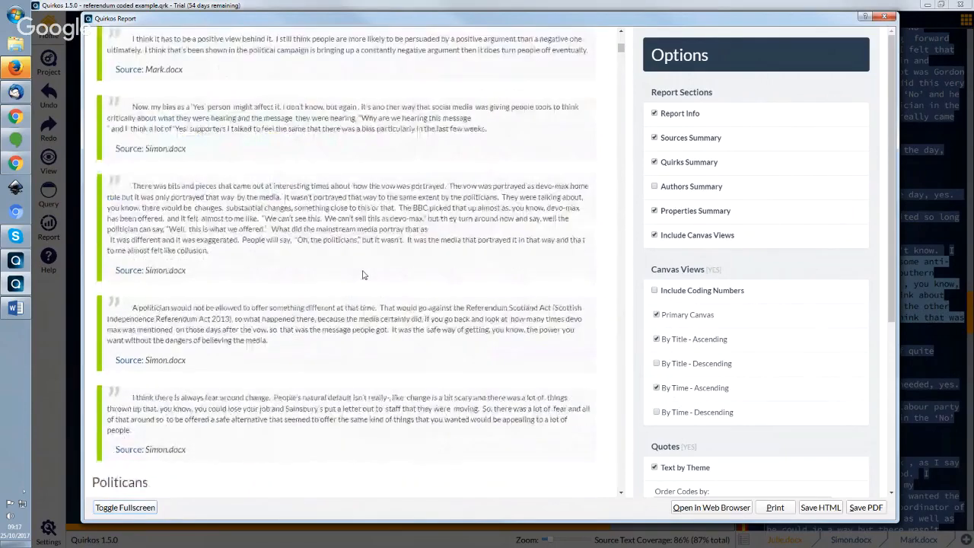
scroll(363, 274, "down", 6)
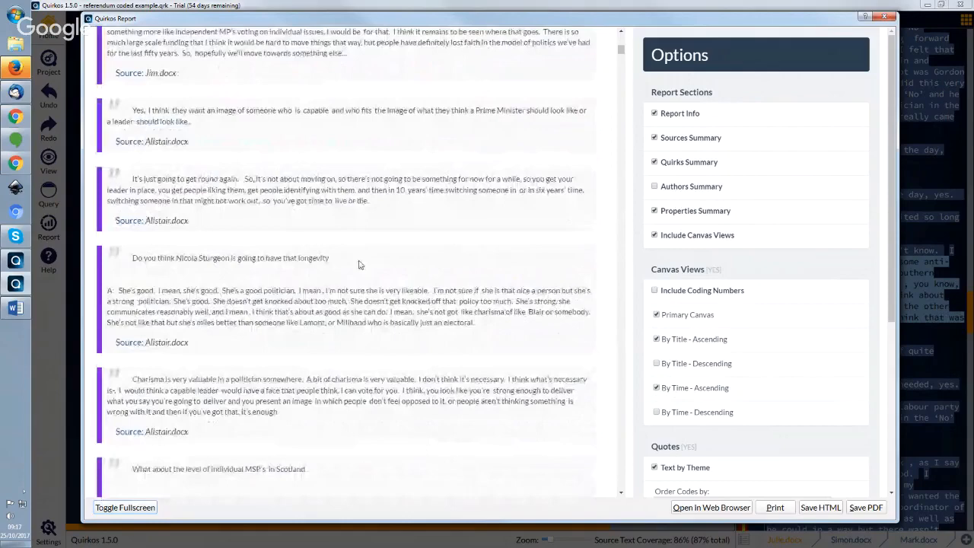
scroll(361, 264, "down", 3)
scroll(366, 265, "up", 7)
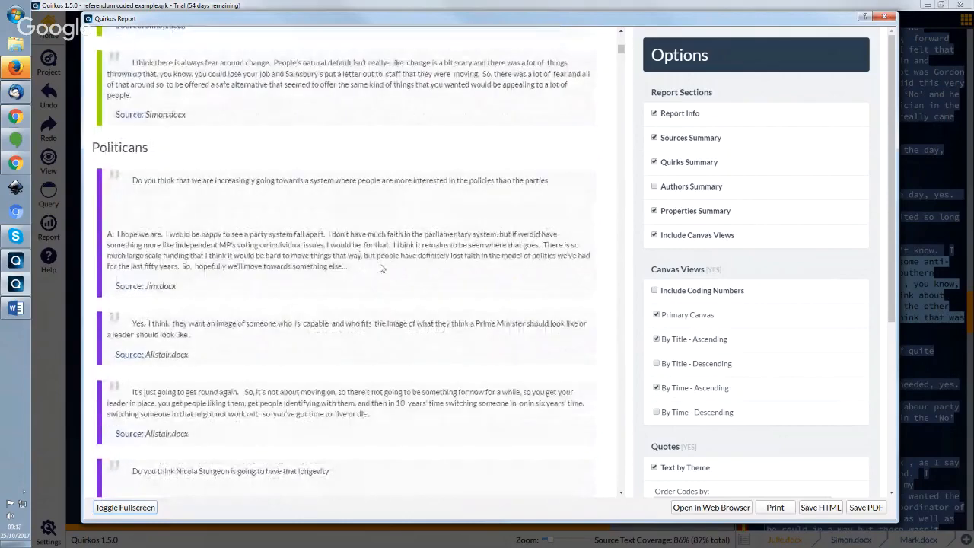
scroll(795, 267, "down", 3)
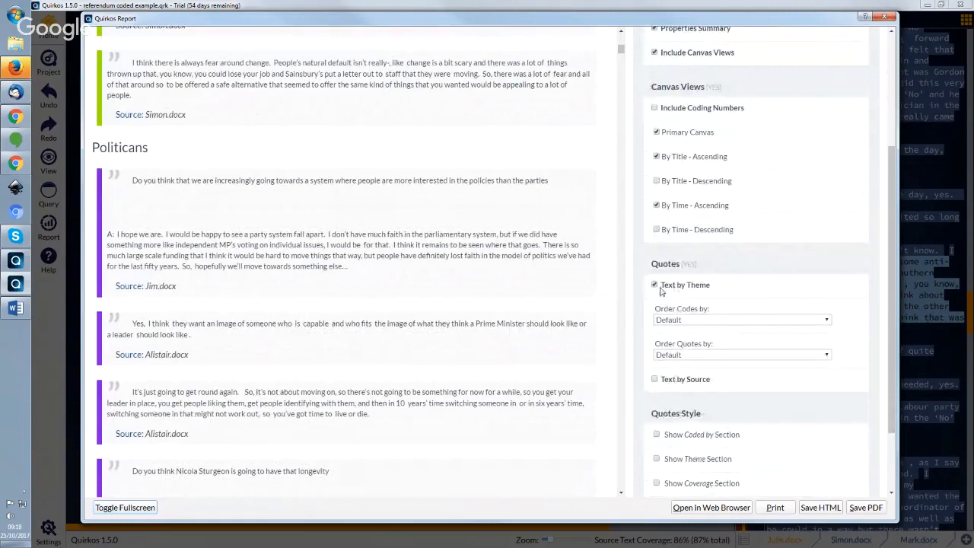
Replace the report's Text by Theme quotes with Text by Source, and look through the quotes sorted by source.
left_click(668, 285)
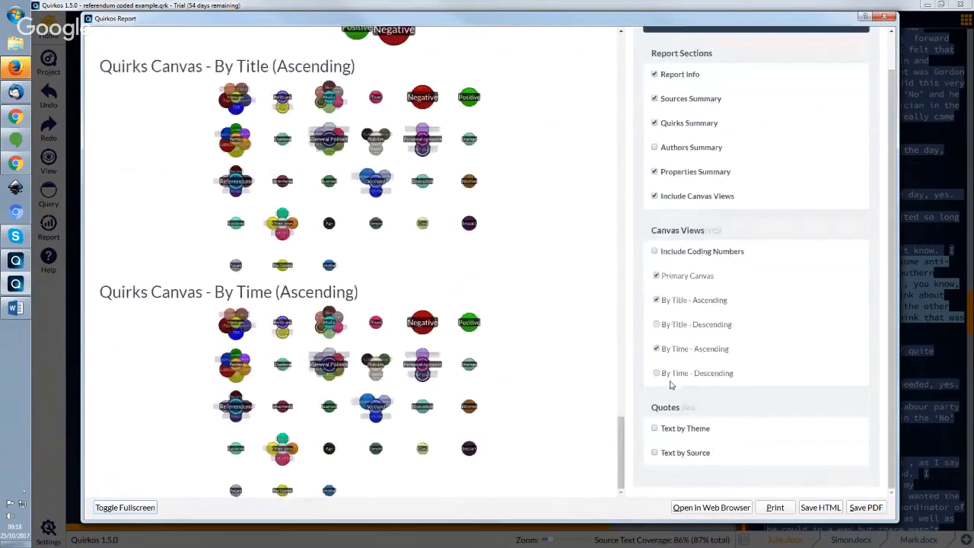
left_click(655, 452)
scroll(495, 301, "down", 2)
scroll(495, 301, "down", 5)
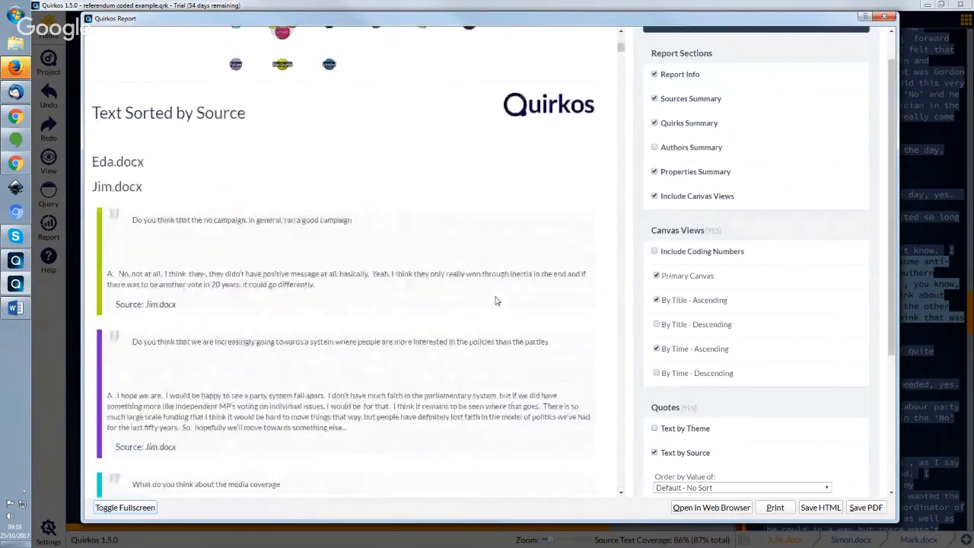
scroll(335, 302, "down", 15)
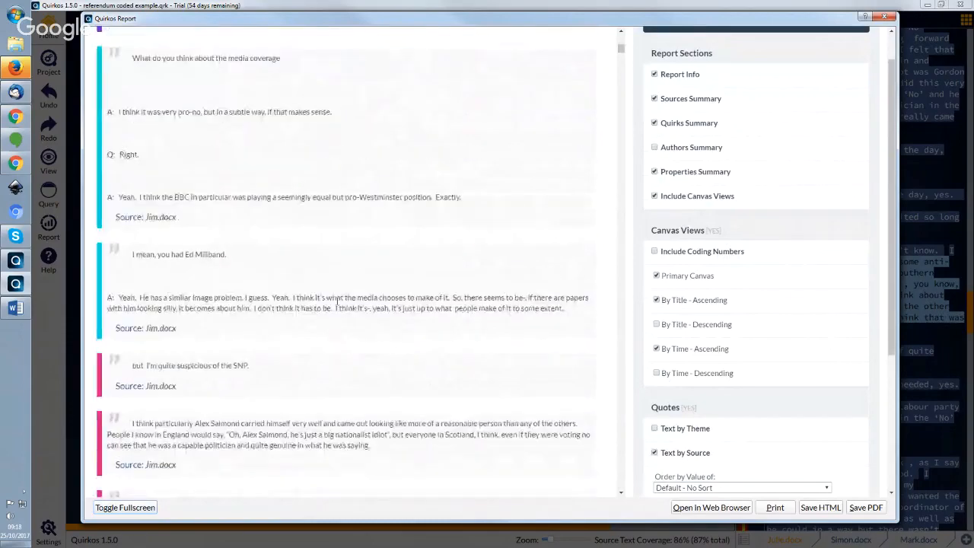
scroll(339, 306, "down", 5)
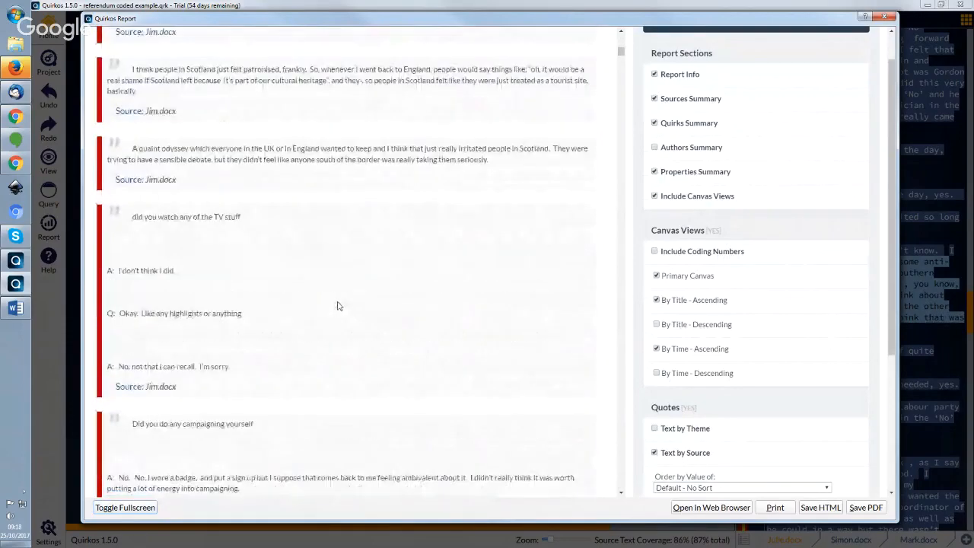
scroll(338, 306, "down", 4)
Try showing the Coded by section under the report's quotes, and hide it again.
scroll(751, 391, "down", 3)
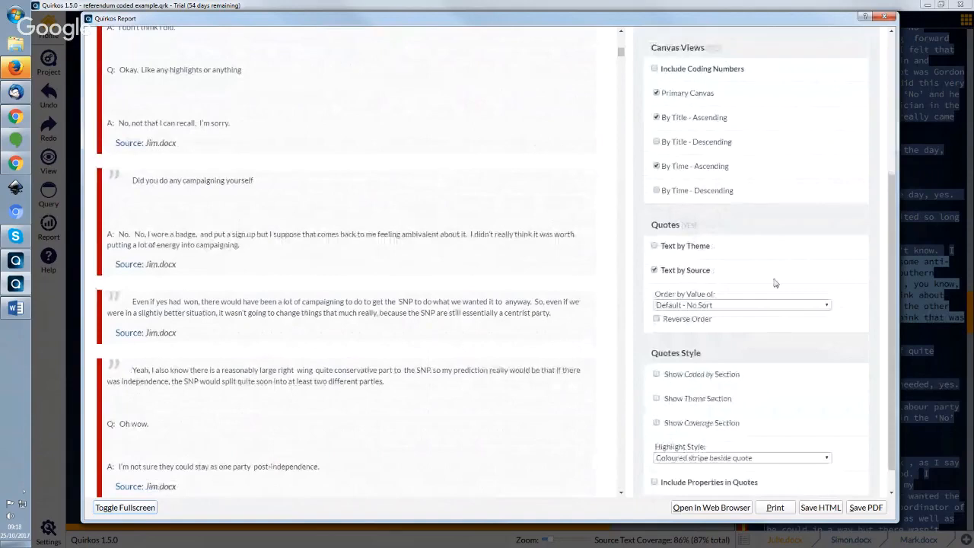
scroll(775, 283, "down", 1)
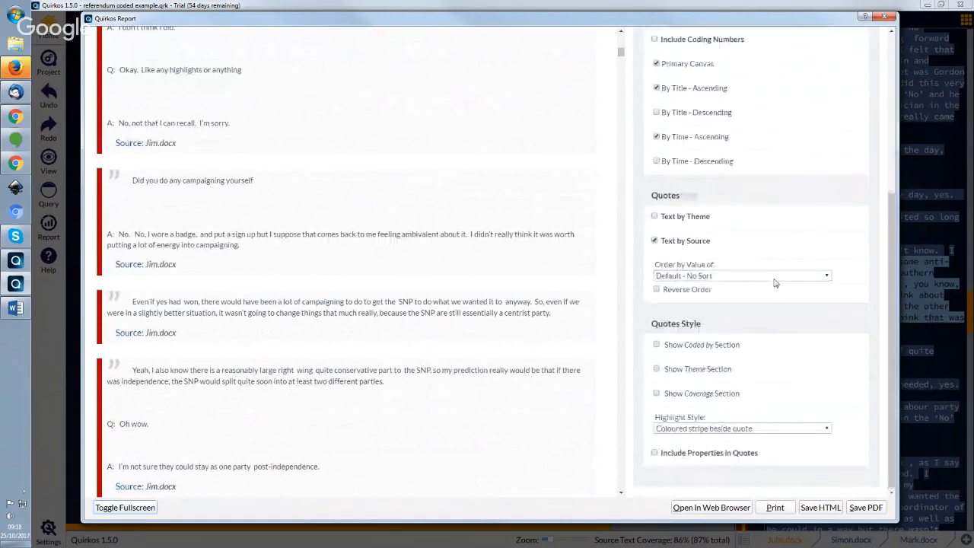
left_click(687, 347)
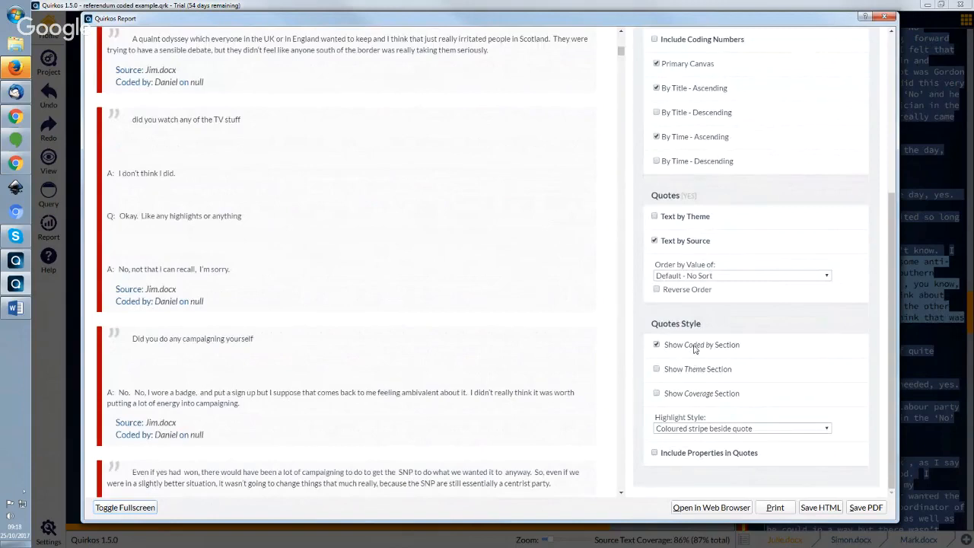
left_click(694, 348)
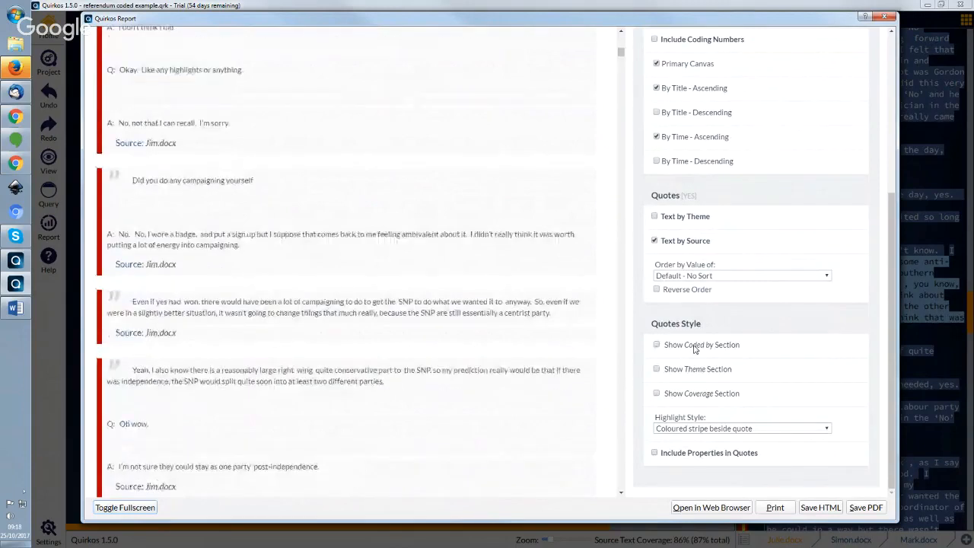
Include all source properties (Gender, Occupation and Voted) in the report's quotes.
left_click(715, 455)
scroll(685, 395, "down", 1)
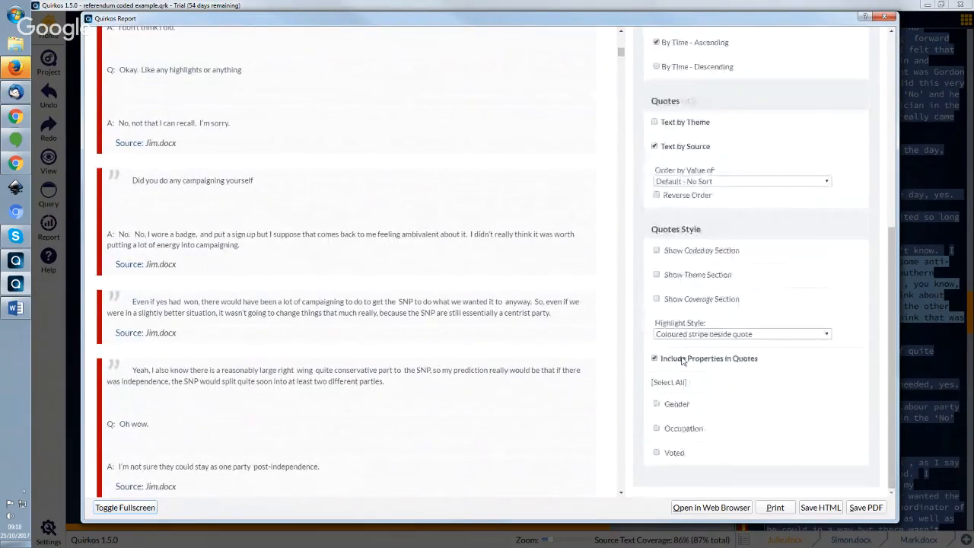
left_click(657, 382)
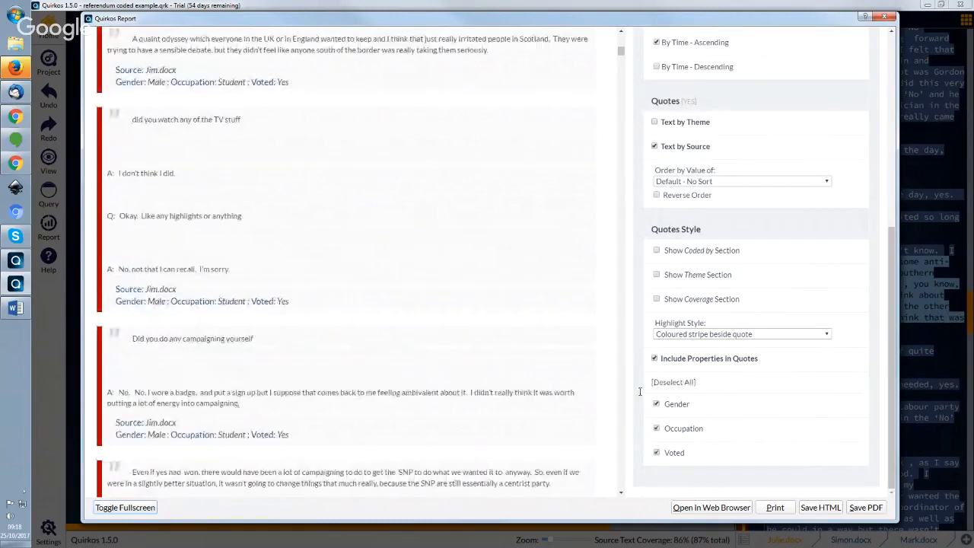
left_click(661, 382)
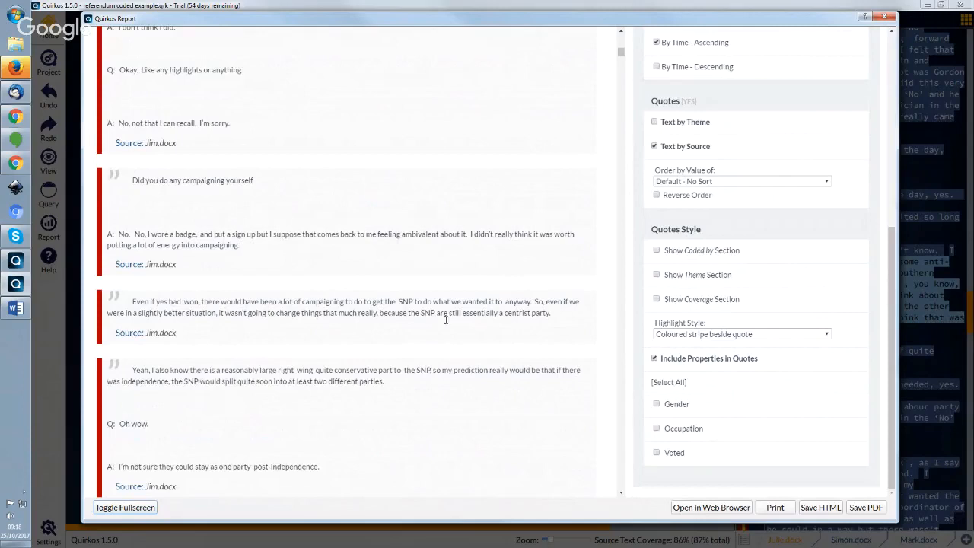
left_click_drag(308, 439, 174, 434)
left_click(175, 435)
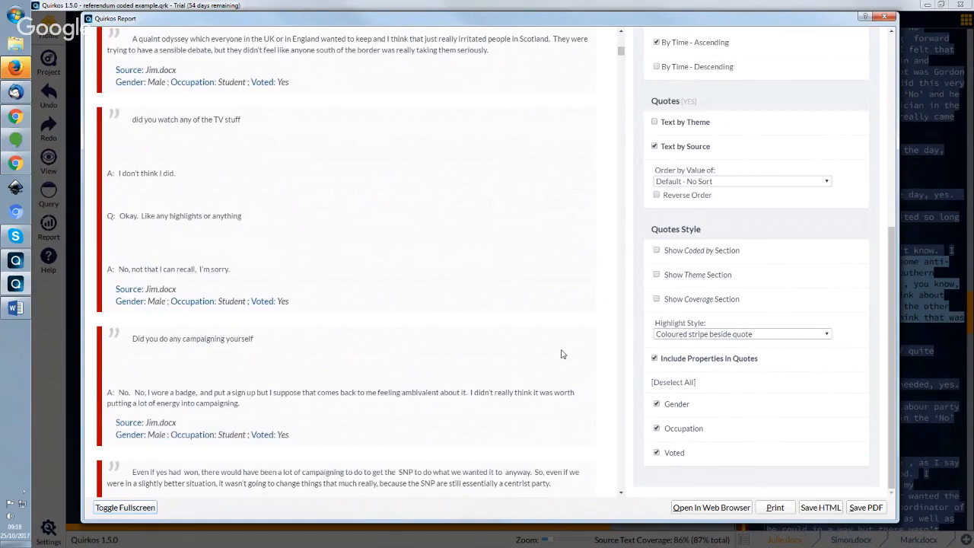
Highlight the "Did you do any campaigning yourself" quote with its source and properties, and close the report after returning to its start.
scroll(470, 353, "down", 3)
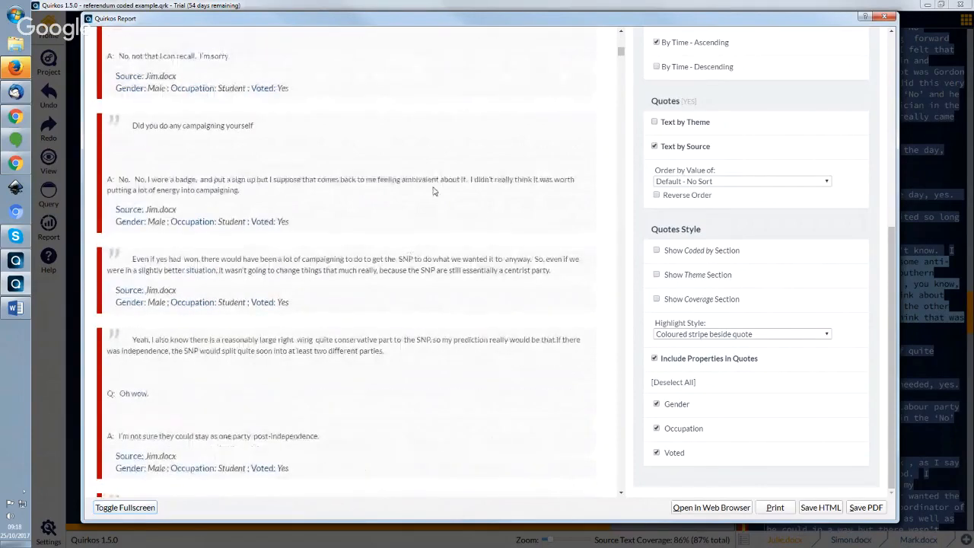
left_click_drag(293, 221, 114, 119)
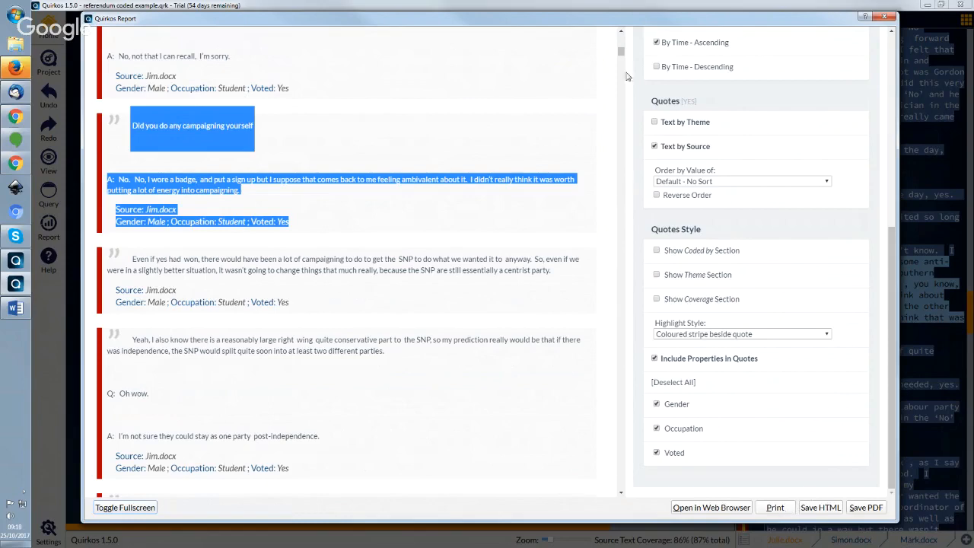
mouse_move(621, 50)
left_mouse_down()
mouse_move(621, 505)
mouse_move(630, 74)
mouse_move(622, 40)
left_mouse_up()
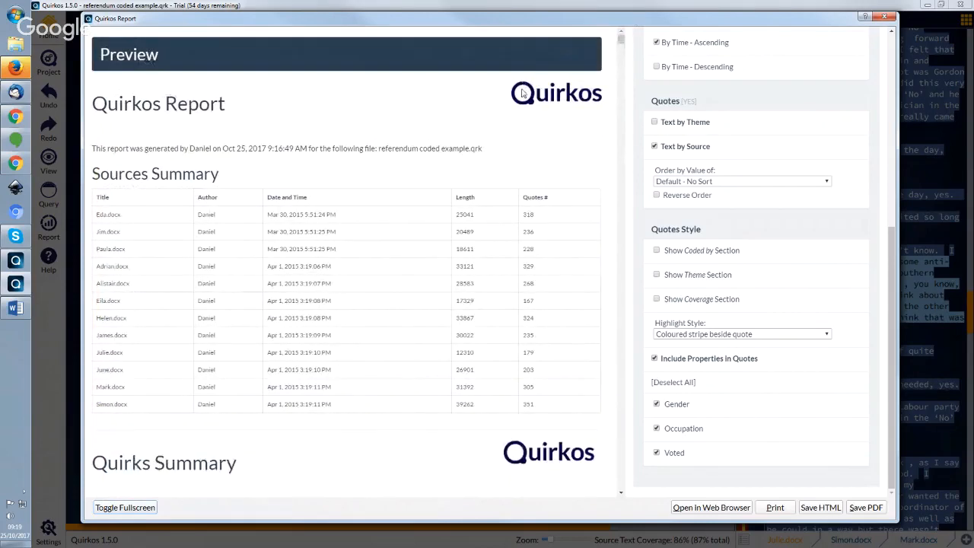
left_click(888, 20)
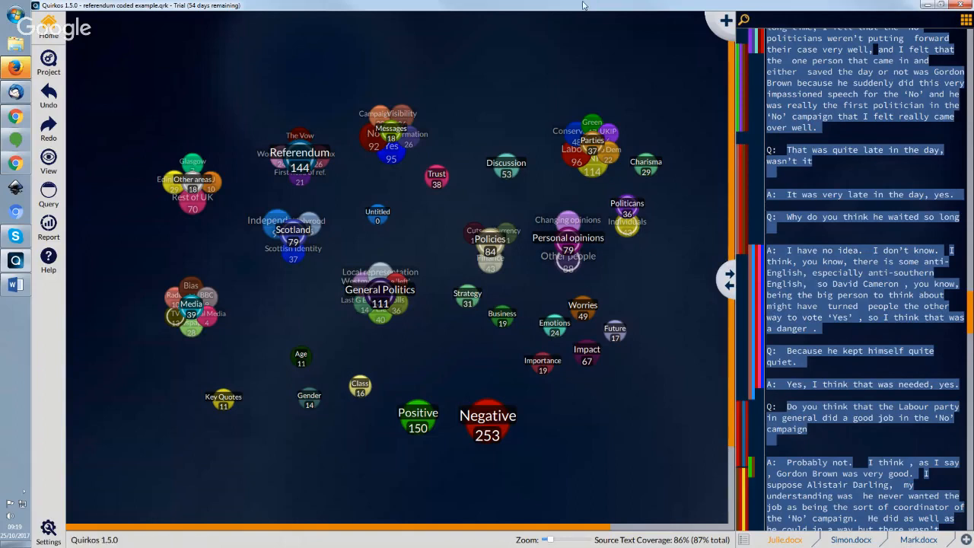
Export the project as CSV files into the Example project folder on the Desktop.
left_click(53, 65)
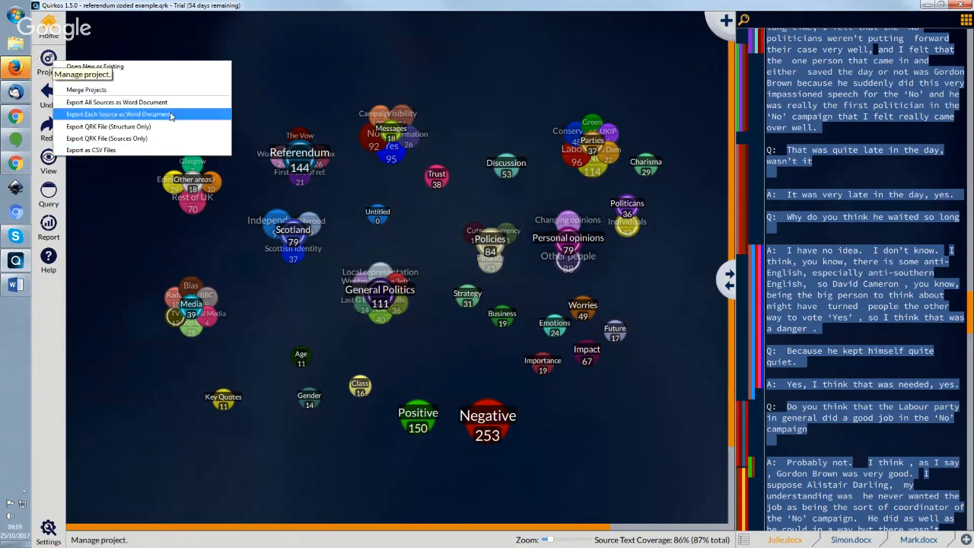
left_click(104, 150)
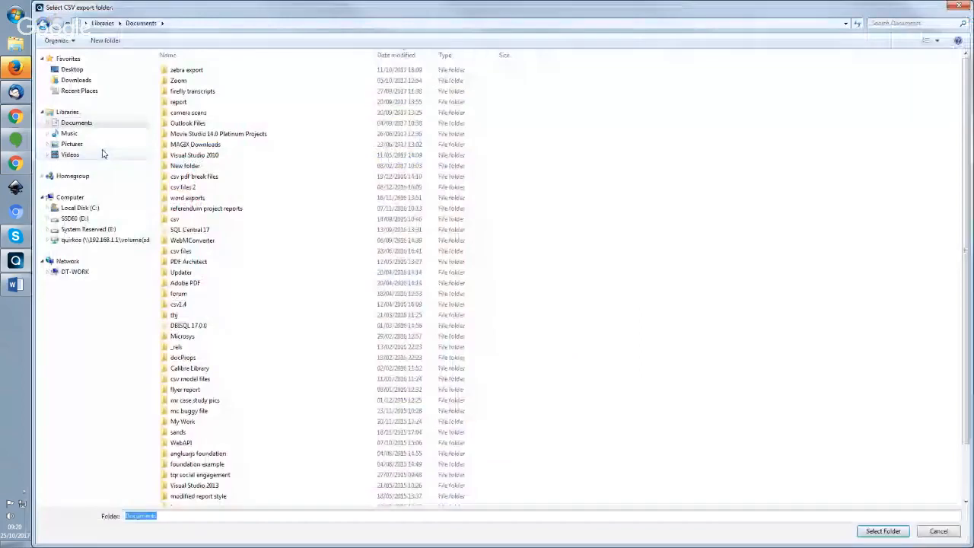
left_click(72, 70)
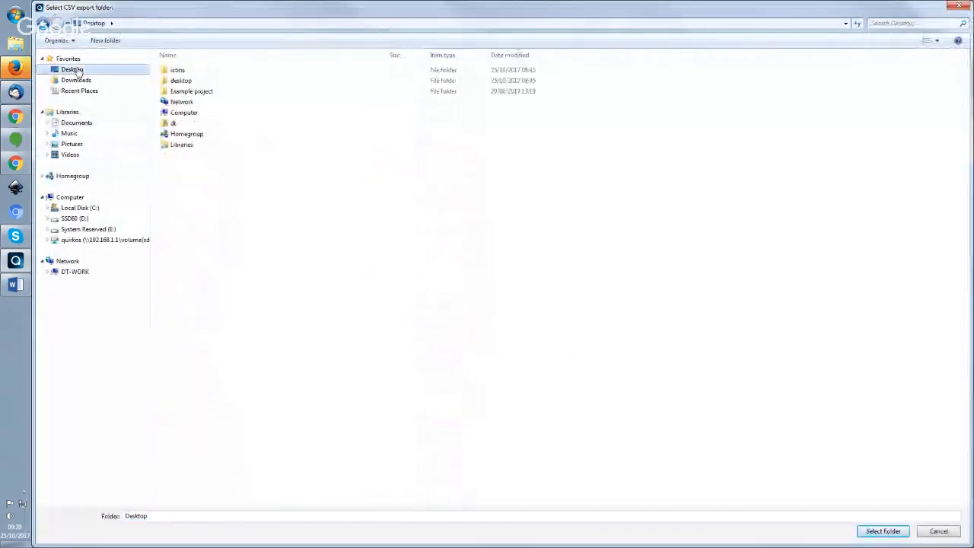
double_click(224, 92)
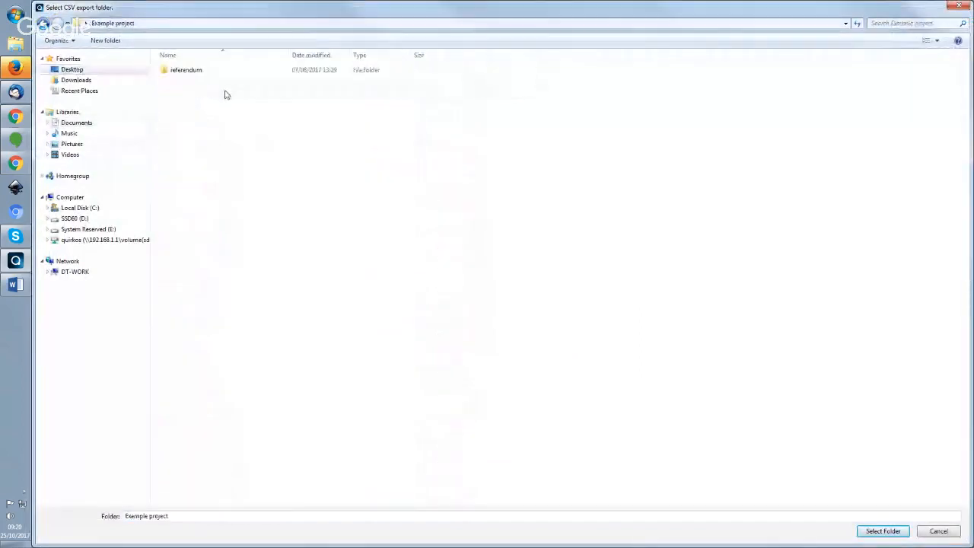
left_click(884, 533)
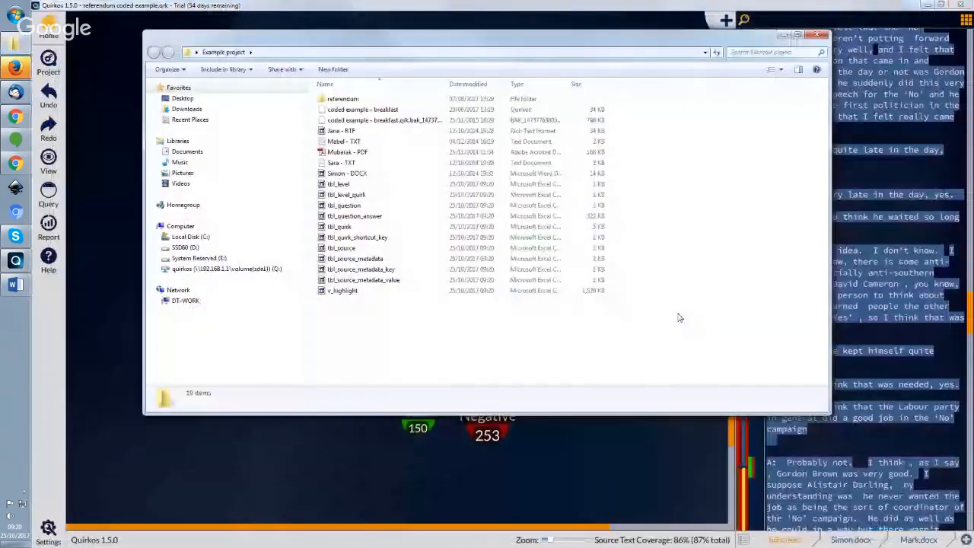
Look over the exported v_highlight, level, question and quirk CSV files in the Example project folder.
left_click(358, 293)
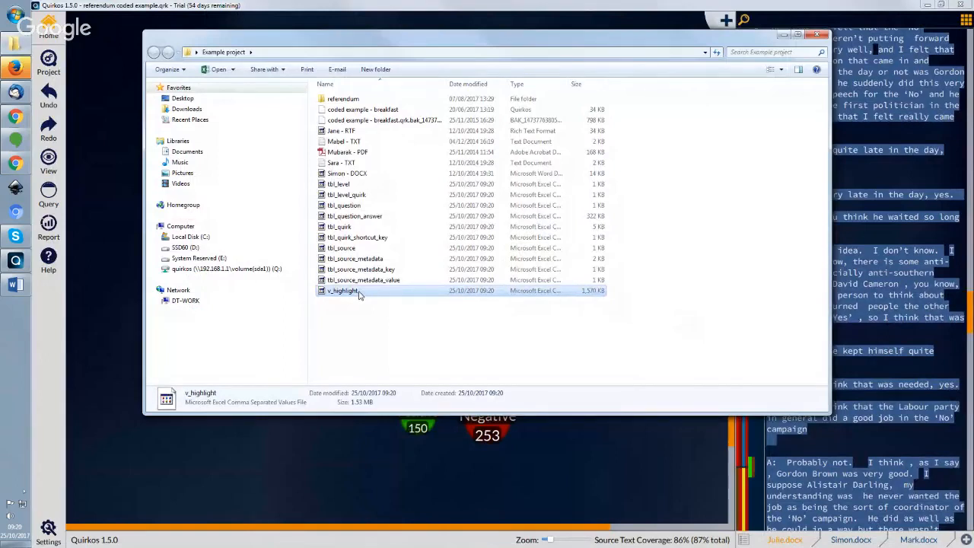
left_click(344, 185)
left_click(346, 195)
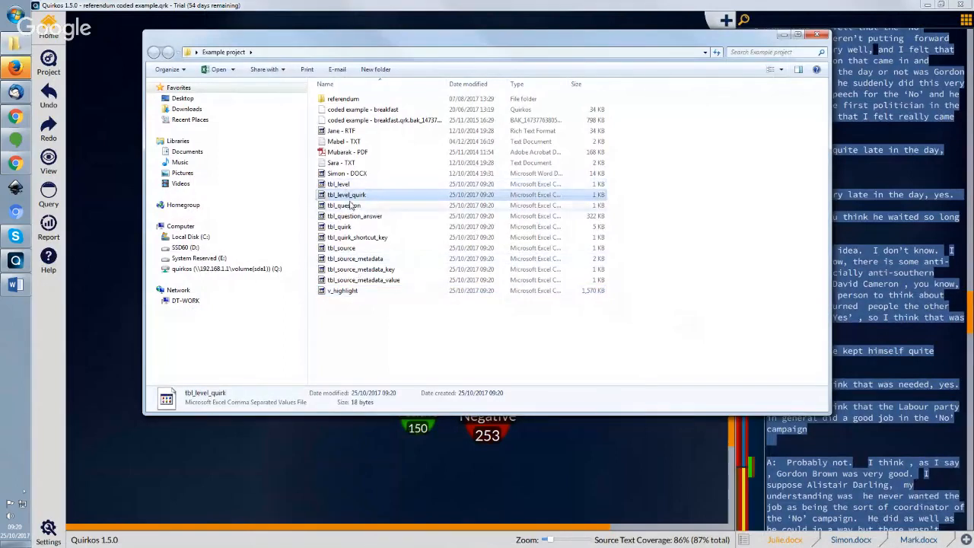
left_click(352, 206)
left_click(354, 217)
left_click(360, 238)
left_click(357, 228)
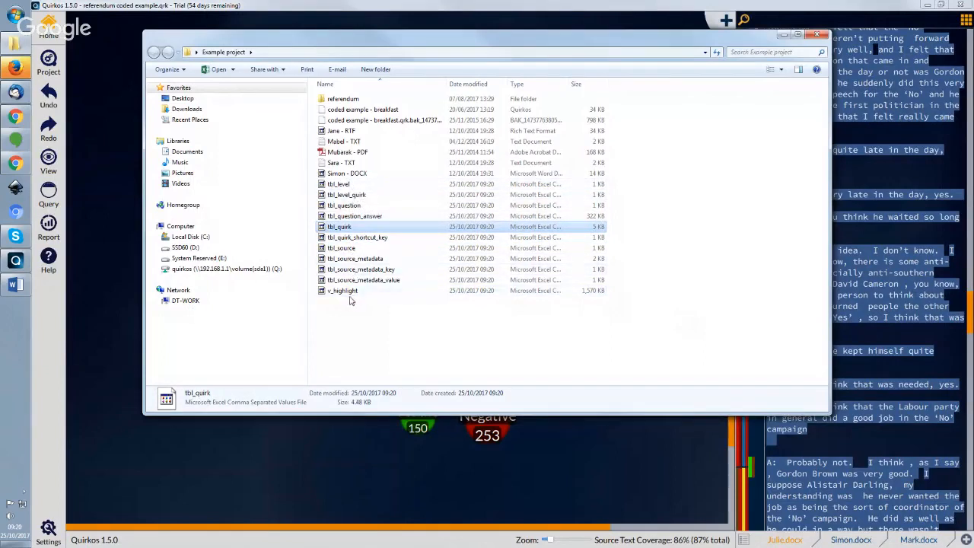
Look over the exported tbl_source and source metadata CSV files, and revisit the question and level tables.
left_click(385, 250)
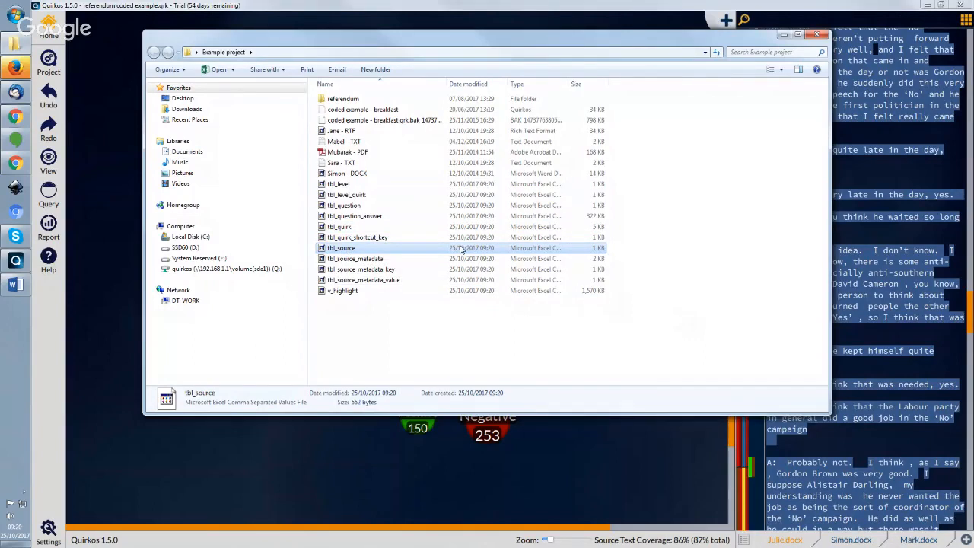
left_click(426, 270)
left_click(335, 260)
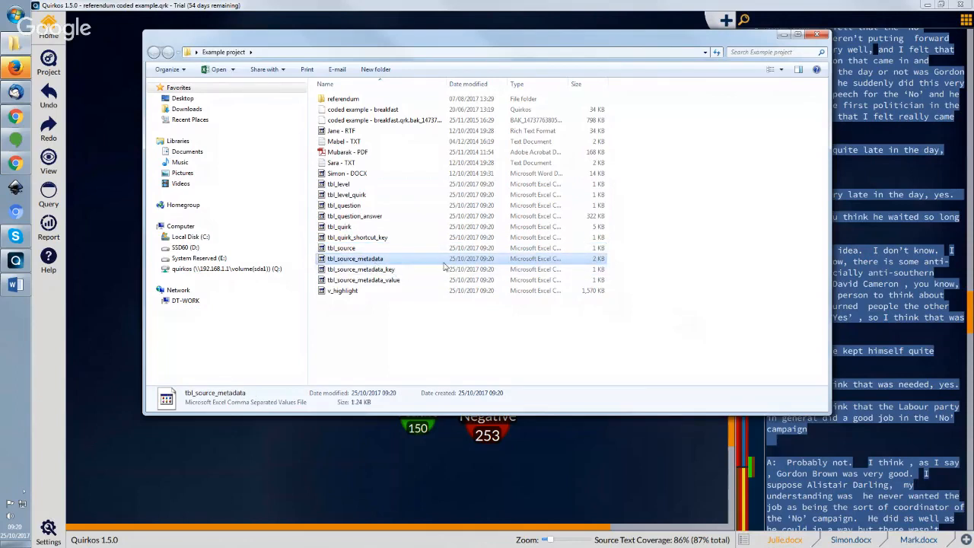
left_click(378, 207)
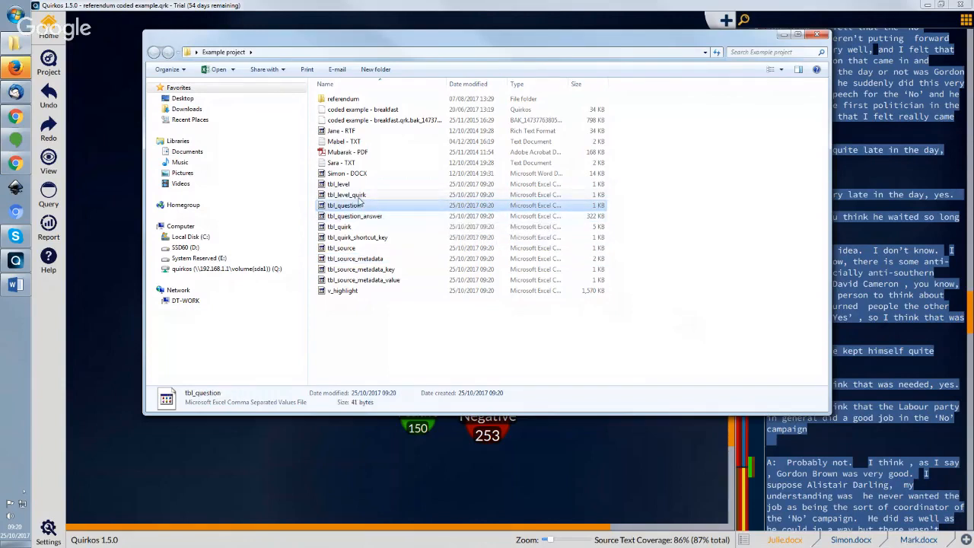
left_click(359, 195)
left_click(355, 185)
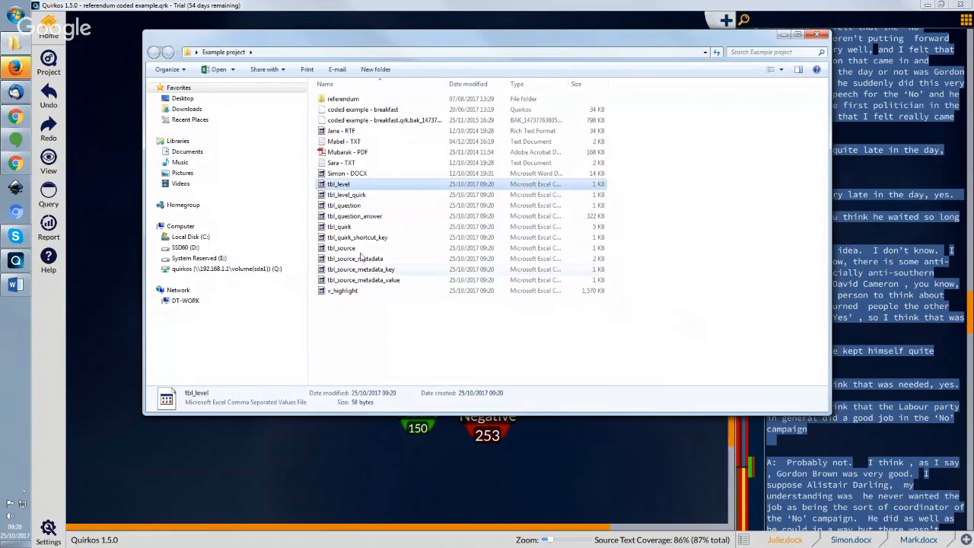
Open the exported v_highlight CSV file in Excel and bring its spreadsheet window to the front.
left_click(360, 292)
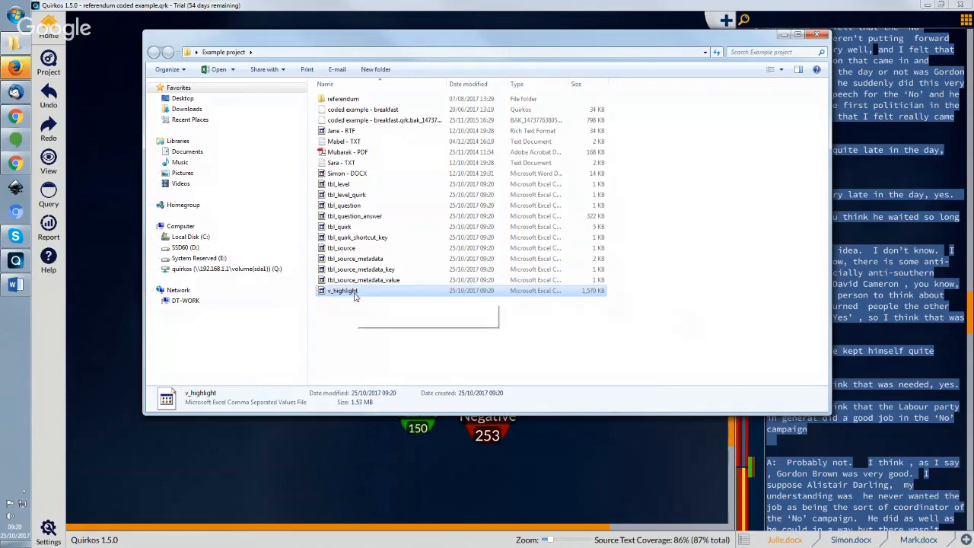
double_click(354, 296)
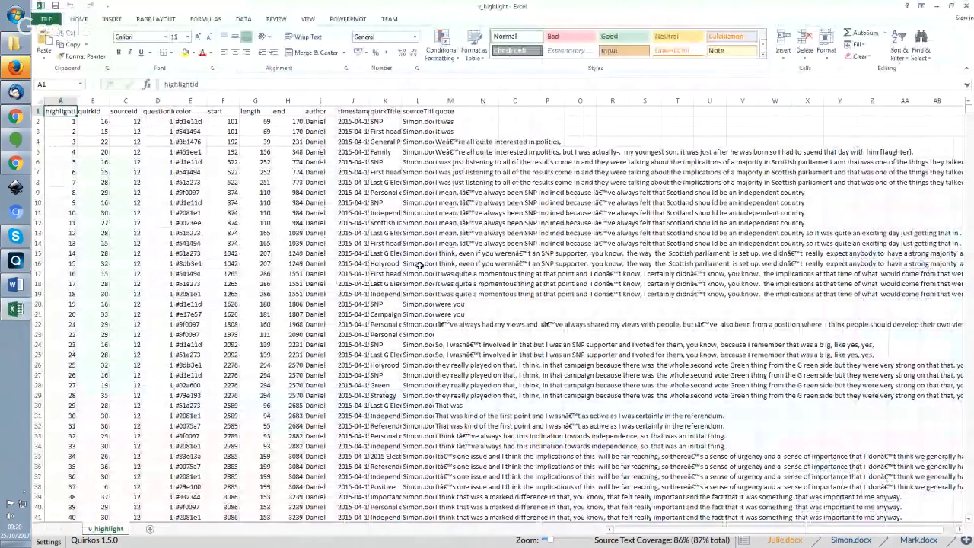
left_click(18, 312)
left_click(22, 317)
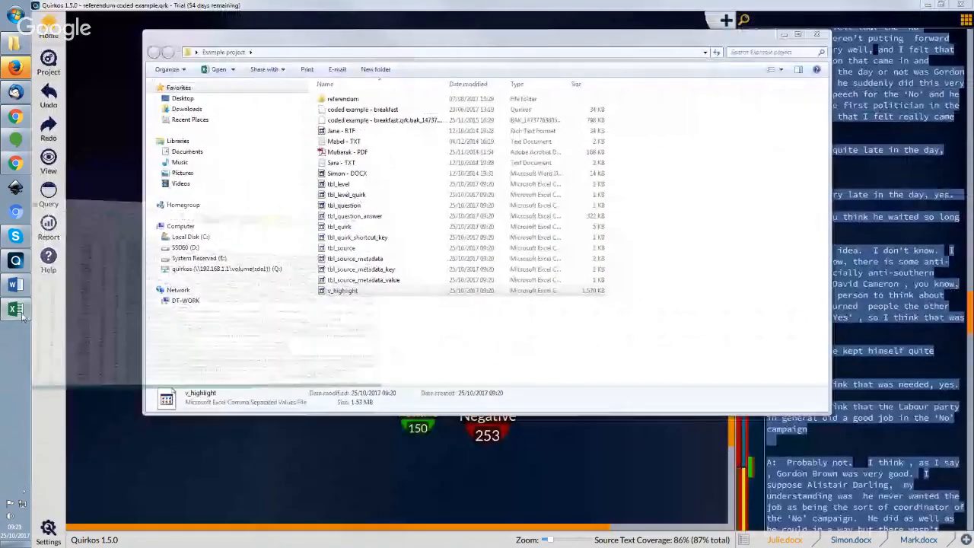
left_click(22, 317)
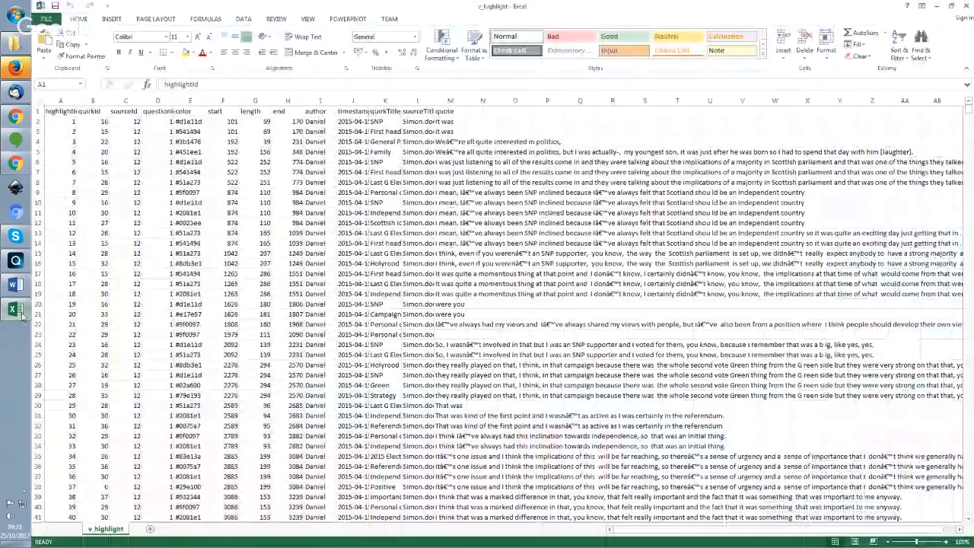
Widen the source title column L in the v_highlight sheet and select its cell in row 703.
left_click(288, 172)
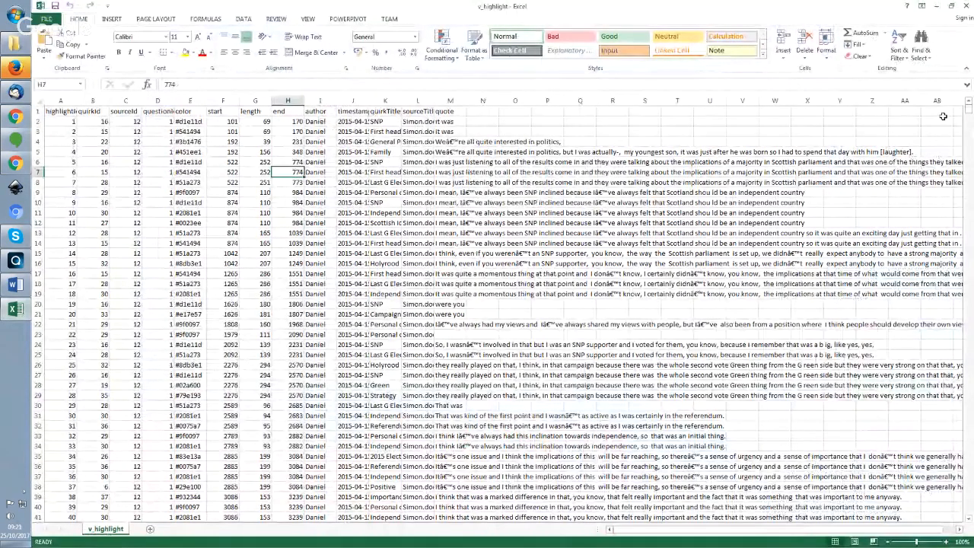
left_click_drag(969, 110, 969, 199)
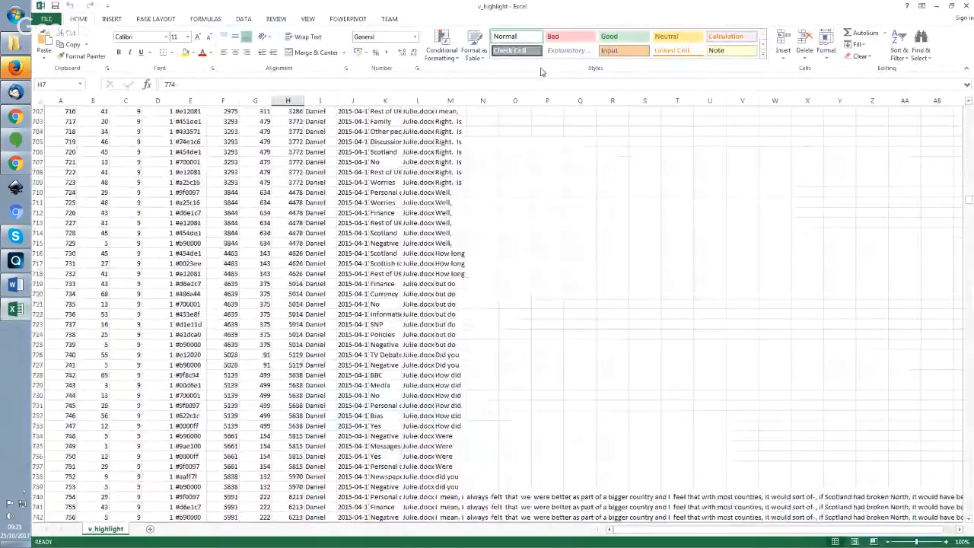
left_click_drag(434, 100, 529, 100)
left_click(426, 121)
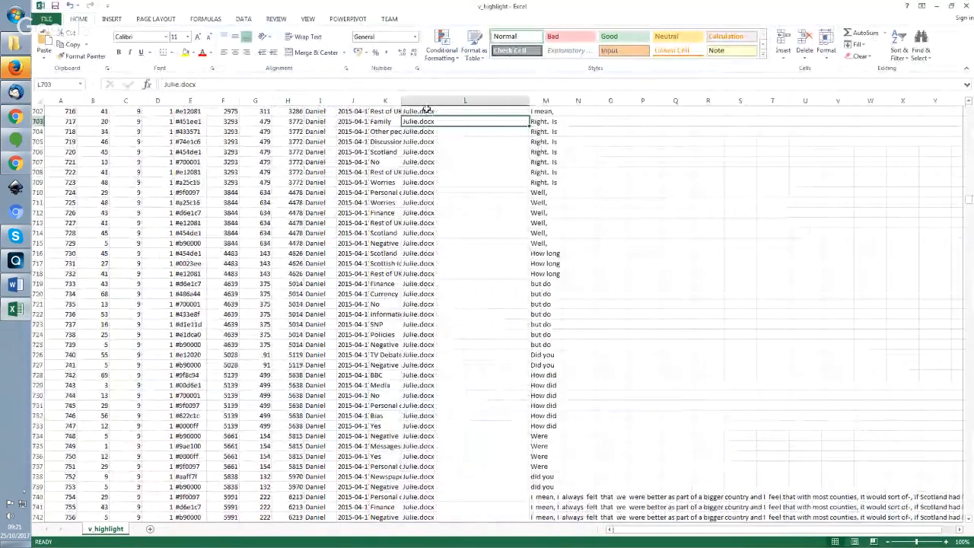
Widen the quirkTitle column K and the timestamp column J to fit their contents, and select the quirkTitle header cell.
double_click(401, 101)
left_click(407, 131)
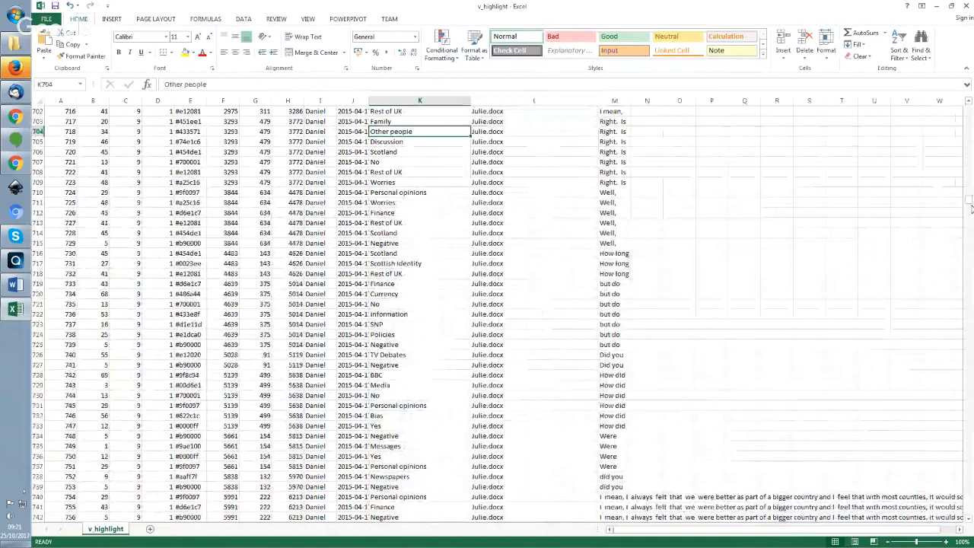
left_click_drag(971, 206, 960, 120)
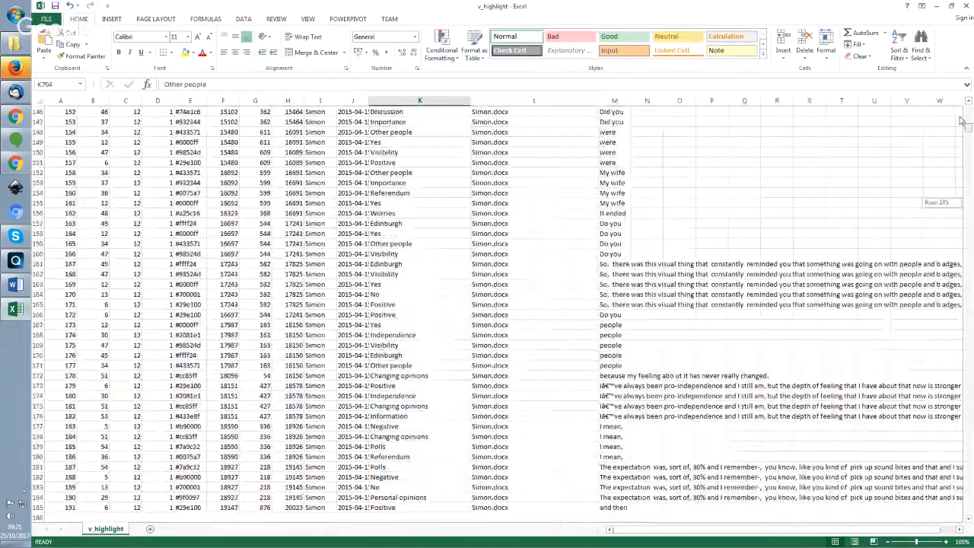
left_click_drag(961, 120, 963, 106)
left_click(429, 111)
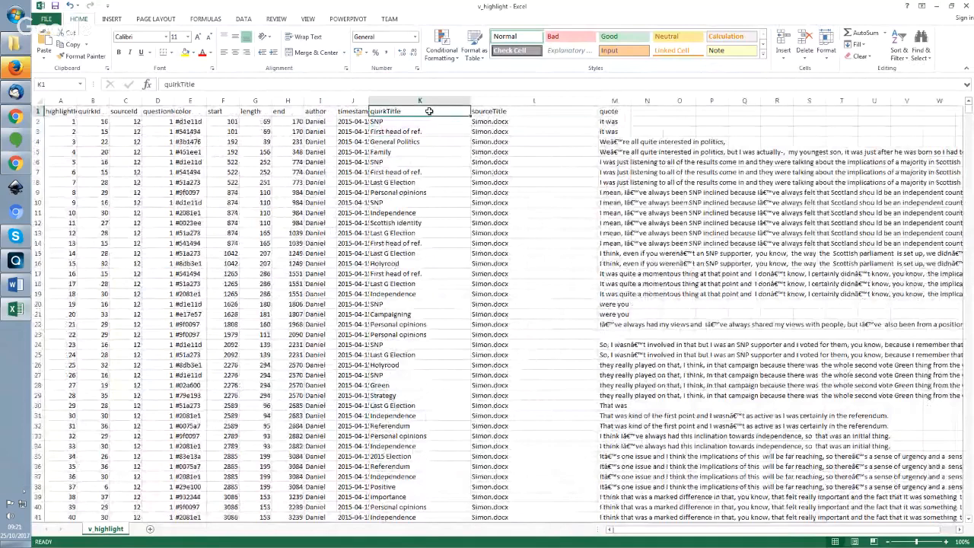
double_click(368, 100)
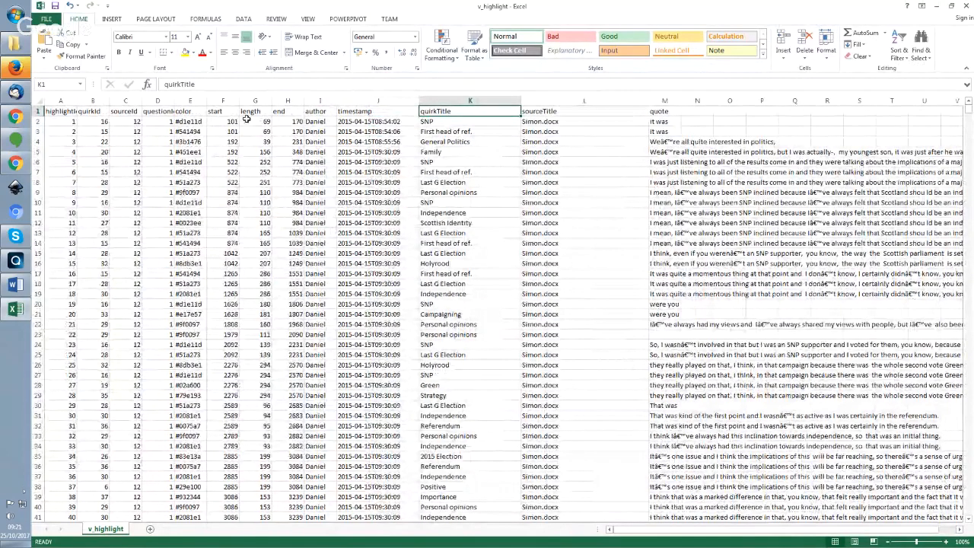
Turn on filtering for the v_highlight data with the quirkTitle header cell K1 selected.
left_click(190, 118)
left_click(160, 124)
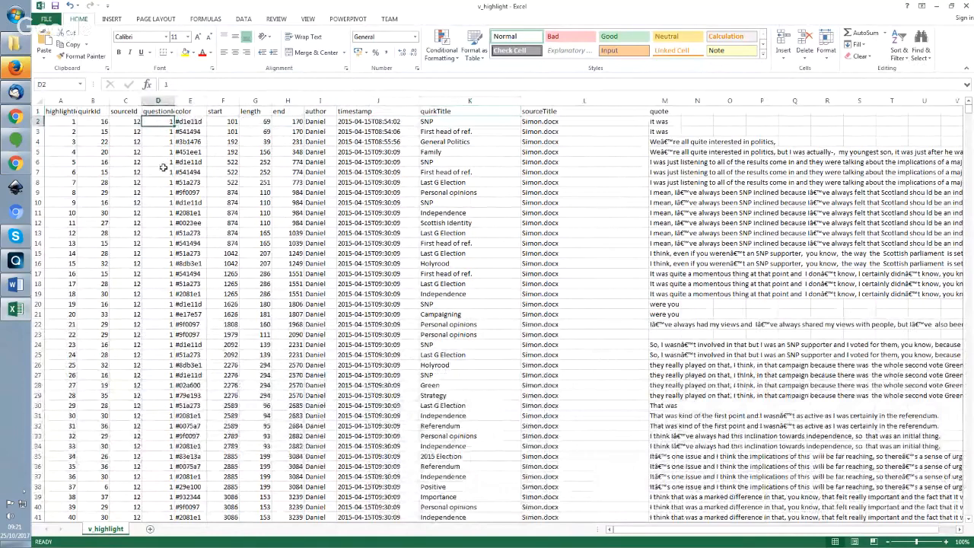
left_click(581, 175)
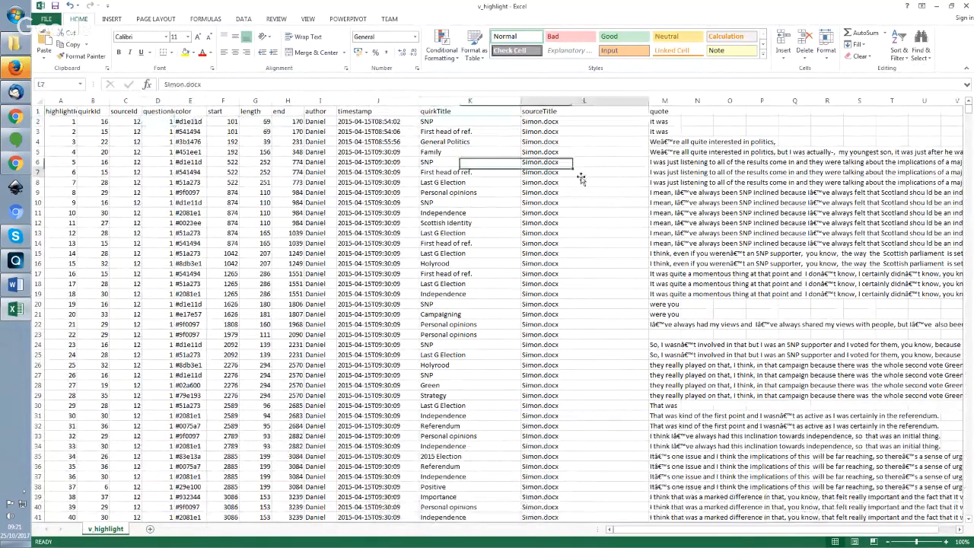
left_click(487, 112)
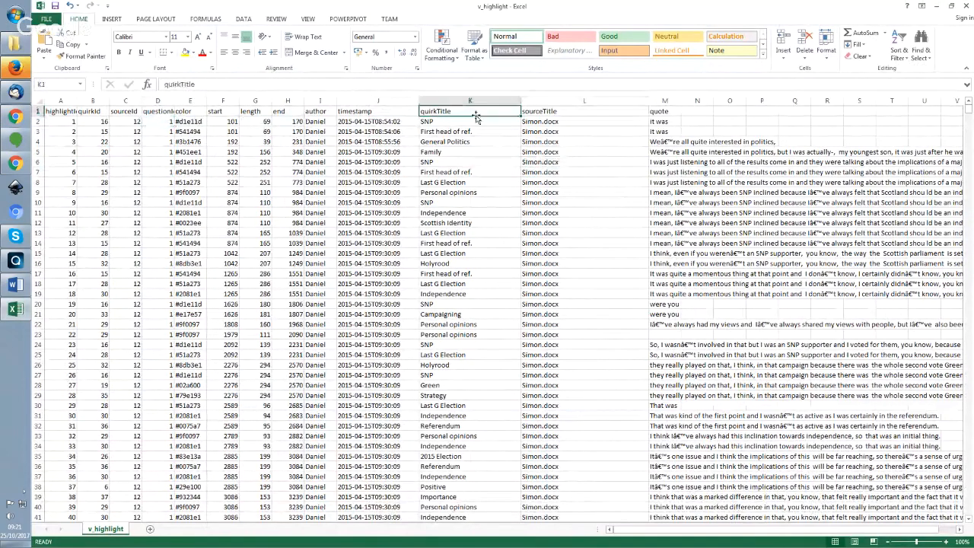
left_click(242, 18)
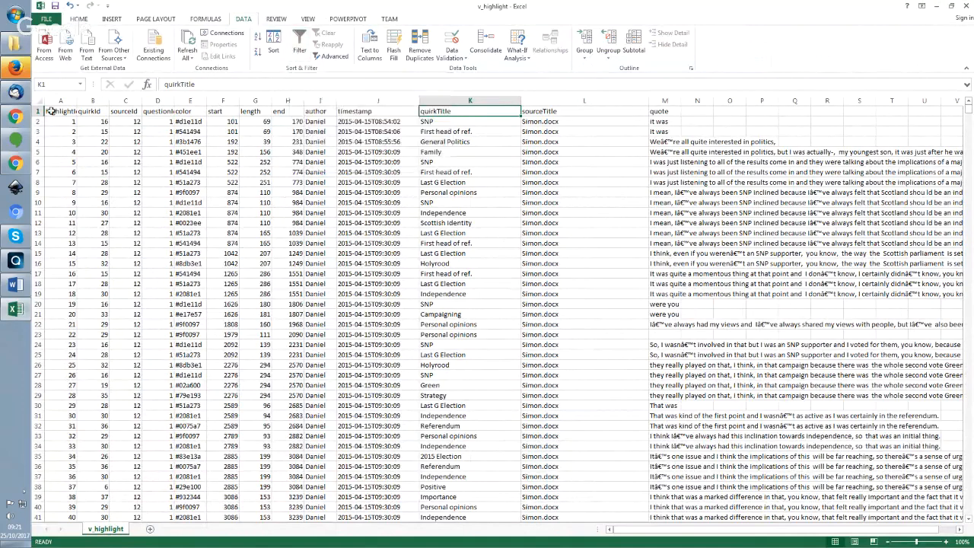
left_click(299, 47)
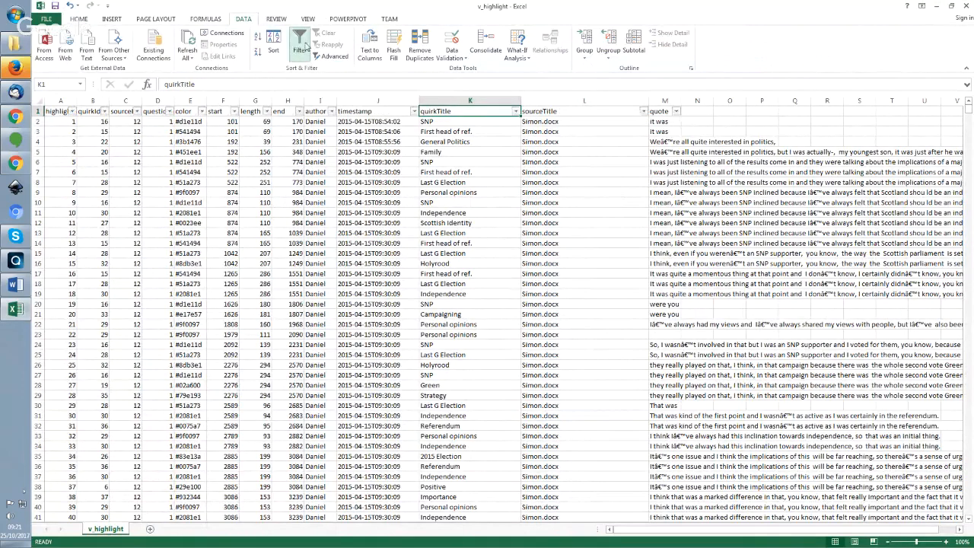
Filter the quirkTitle column to show only the BBC rows.
left_click(517, 112)
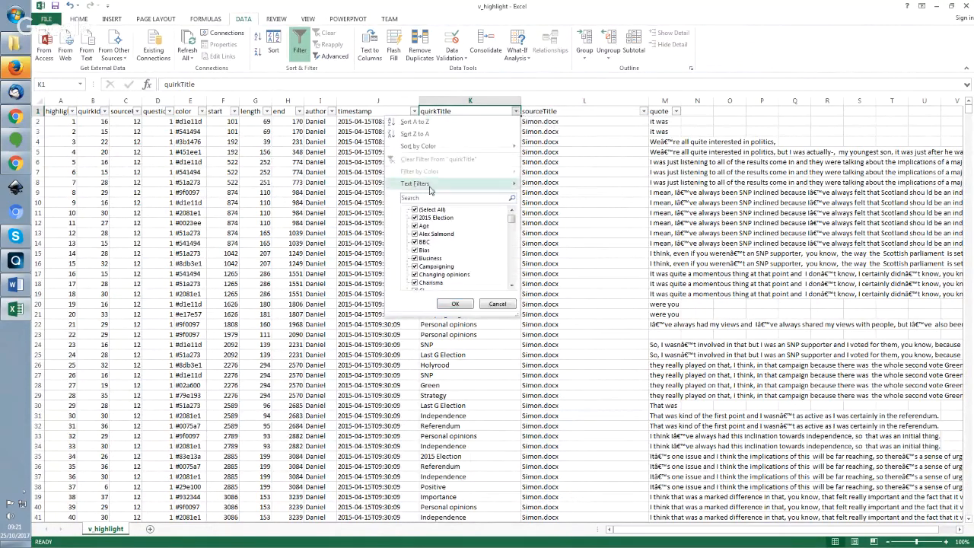
left_click(414, 210)
left_click(415, 242)
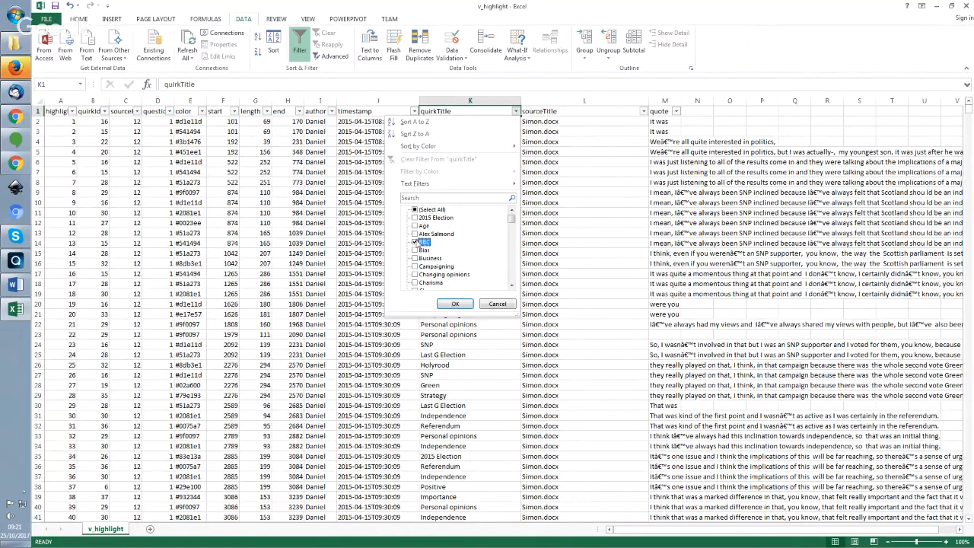
left_click(457, 303)
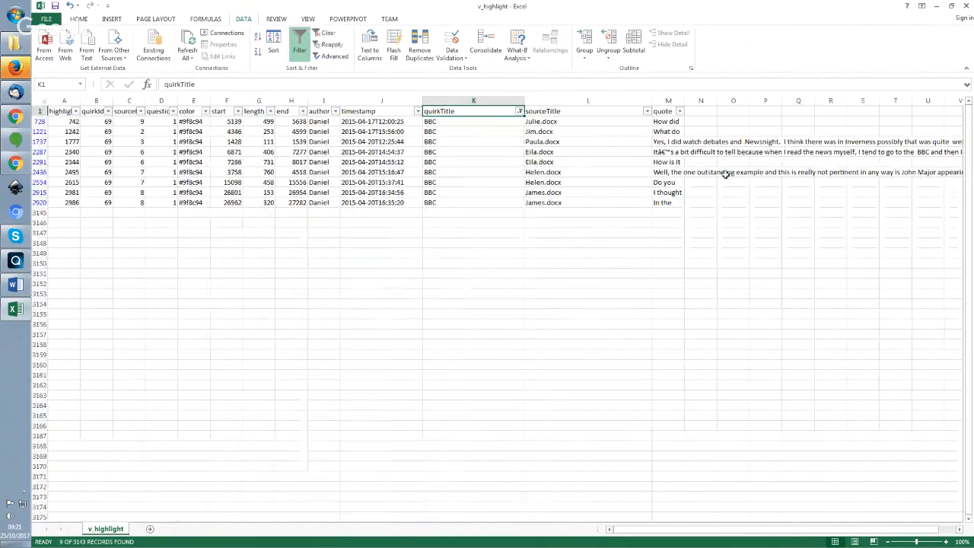
Read through the full text of each BBC quote in column M, and check the first row's source title.
left_click(674, 123)
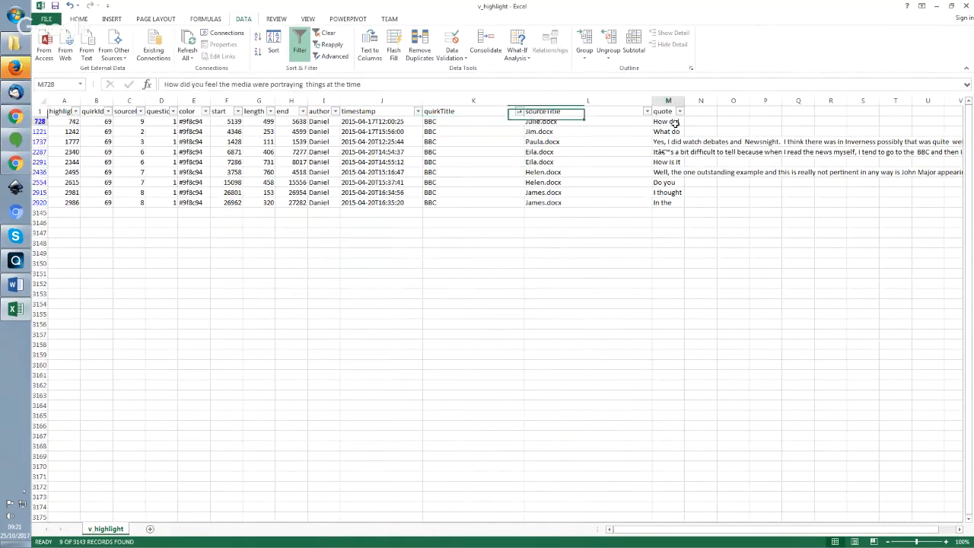
key("Down")
key("Down")
key("Down")
key("Down")
key("Down")
key("Down")
key("Down")
key("Down")
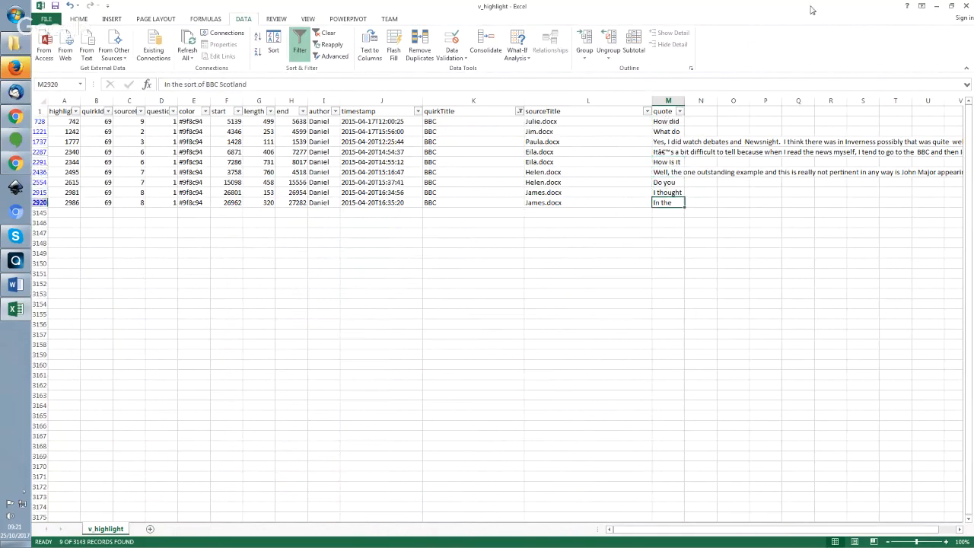
left_click(571, 122)
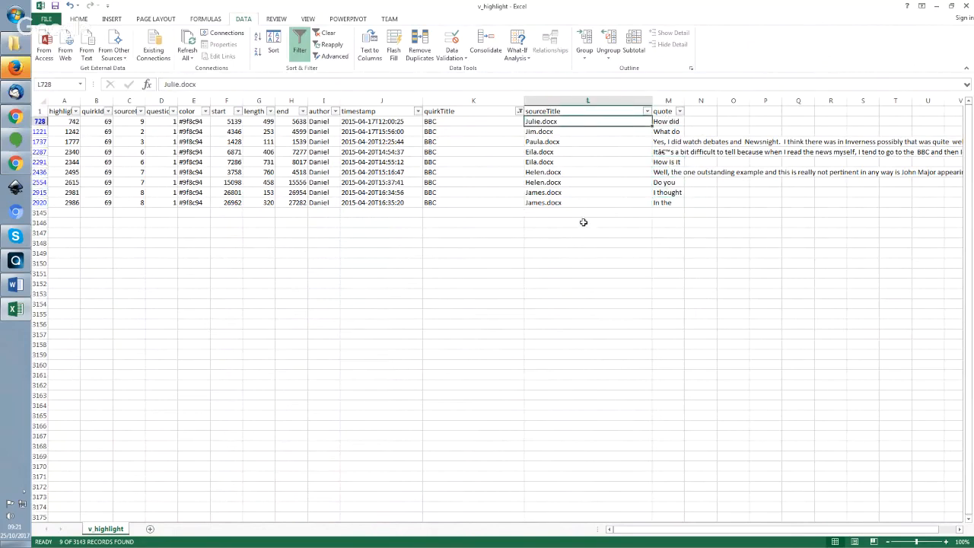
Reselect all quirk titles in the quirkTitle filter to remove the BBC restriction.
left_click(519, 112)
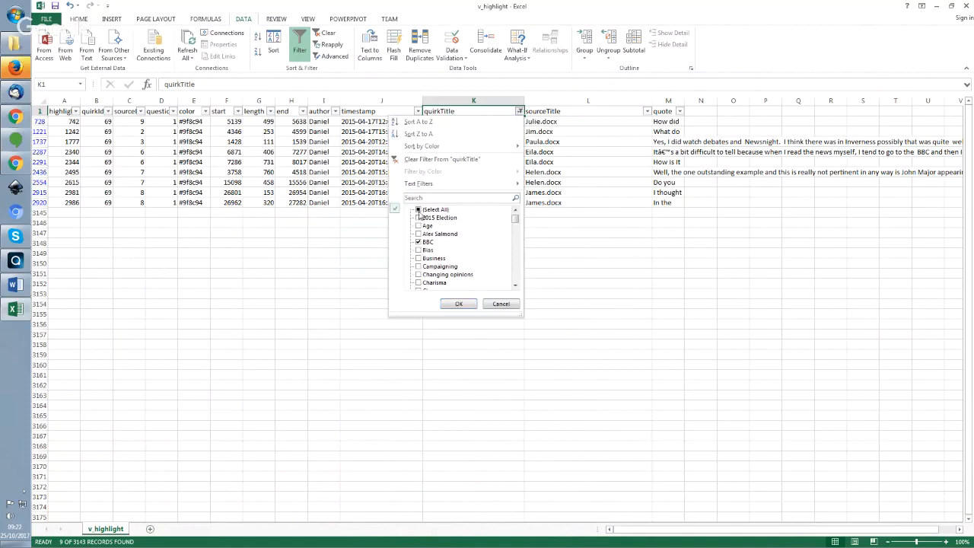
left_click(418, 210)
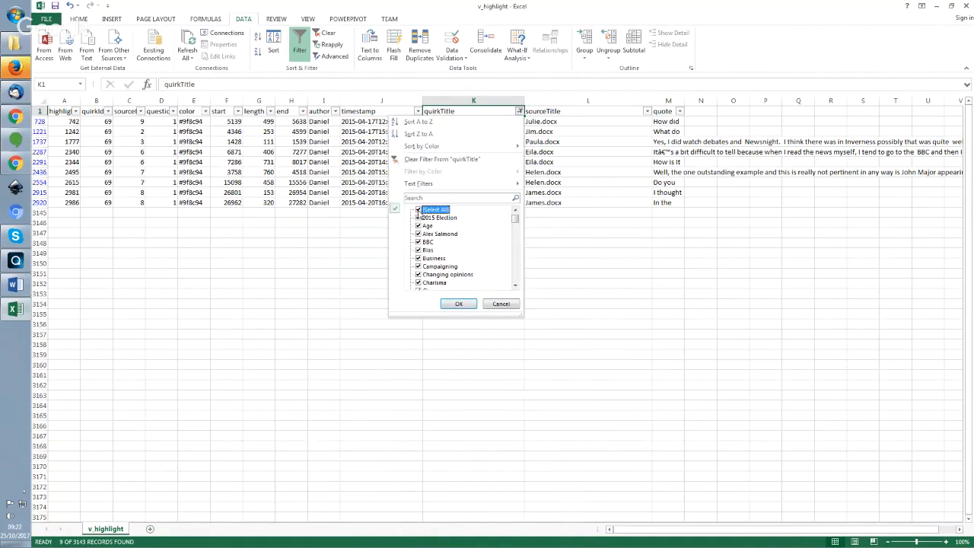
left_click(459, 303)
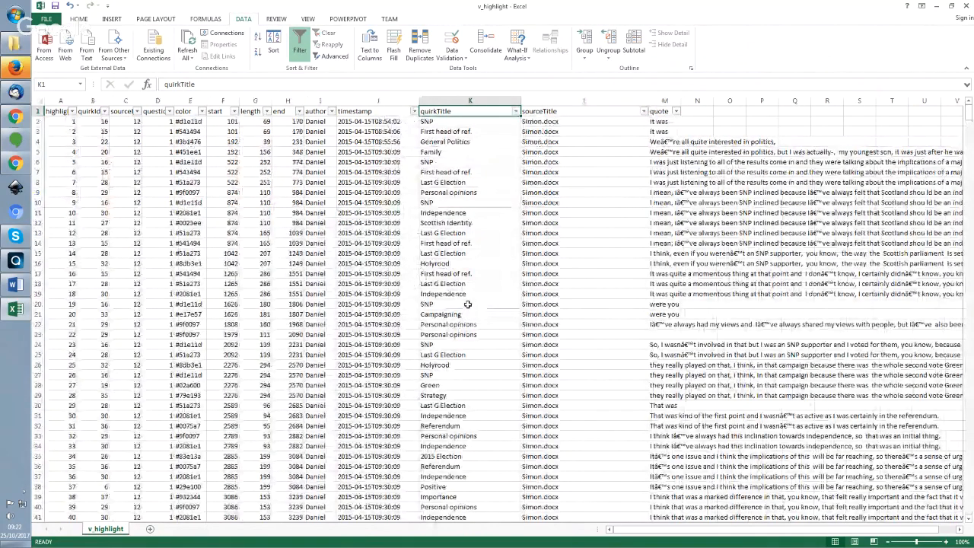
Filter the quirkTitle column to 2015 Election and Bias, and look over the matching rows.
left_click(516, 111)
left_click(415, 211)
left_click(414, 217)
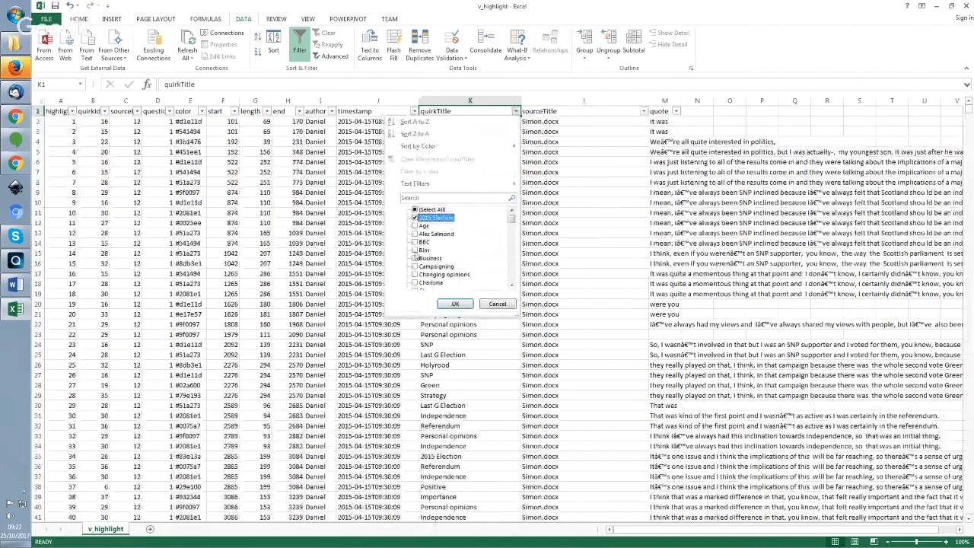
left_click(415, 249)
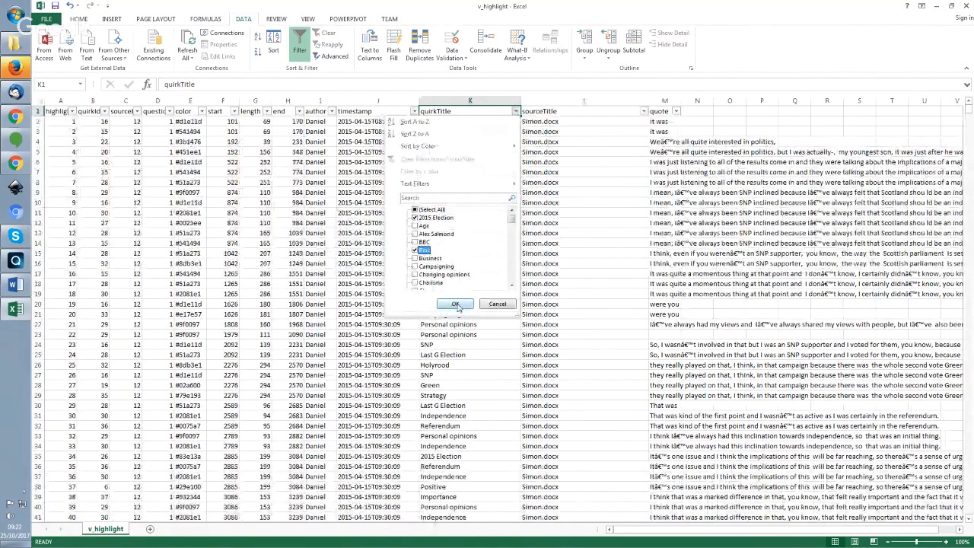
left_click(455, 304)
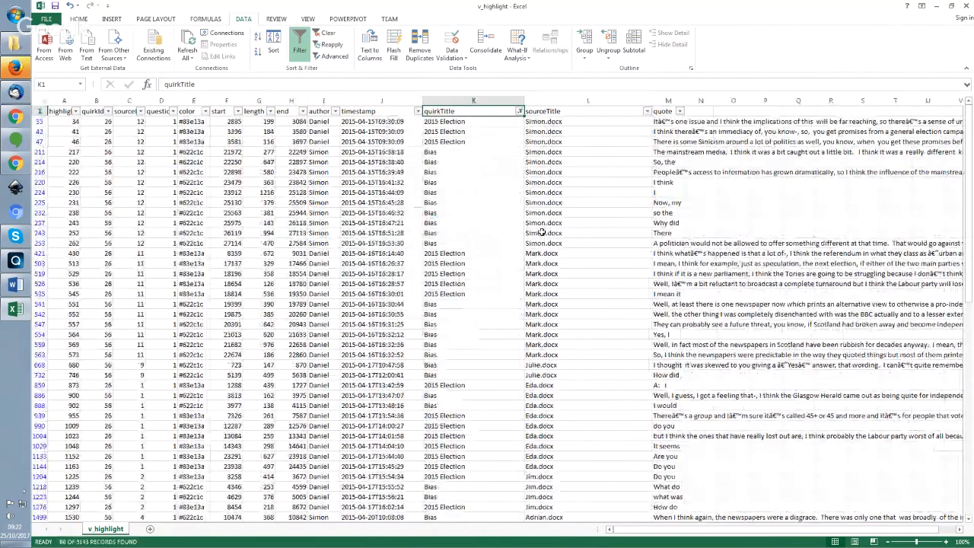
scroll(541, 232, "down", 11)
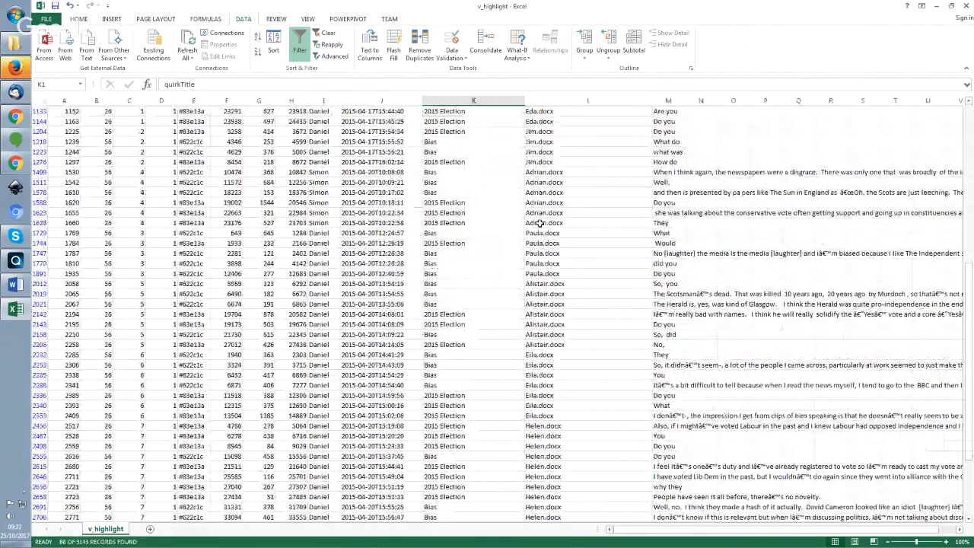
scroll(547, 221, "up", 11)
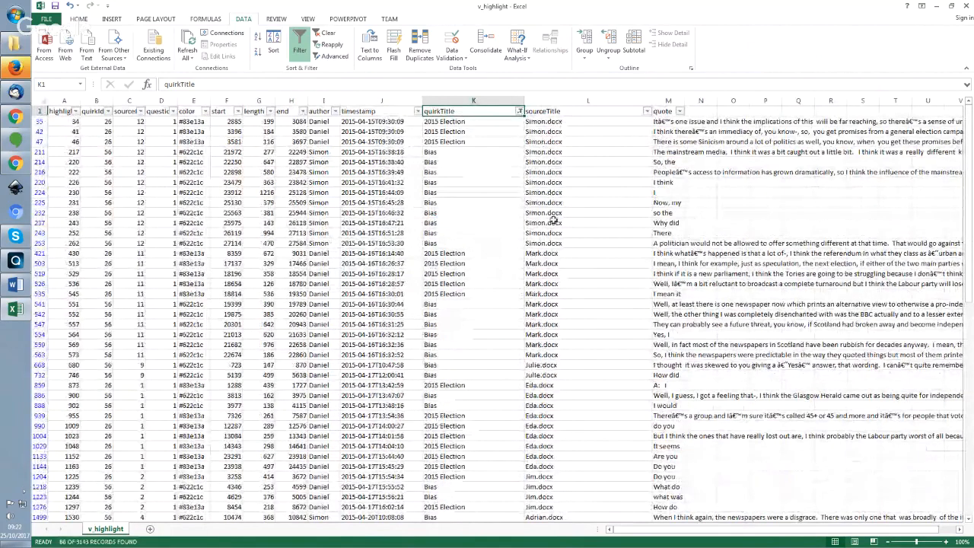
Show all quirk titles again and close the v_highlight workbook without saving the changes.
left_click(519, 111)
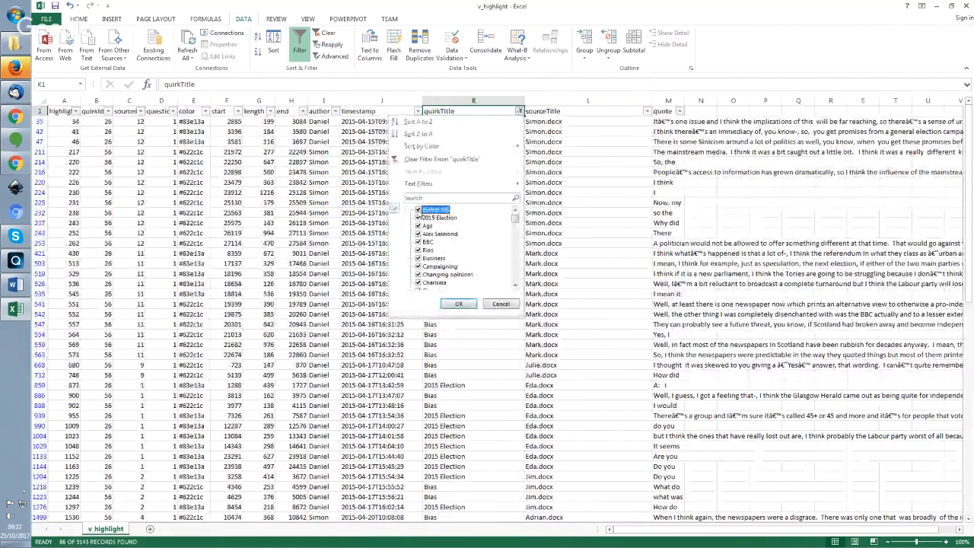
left_click(461, 304)
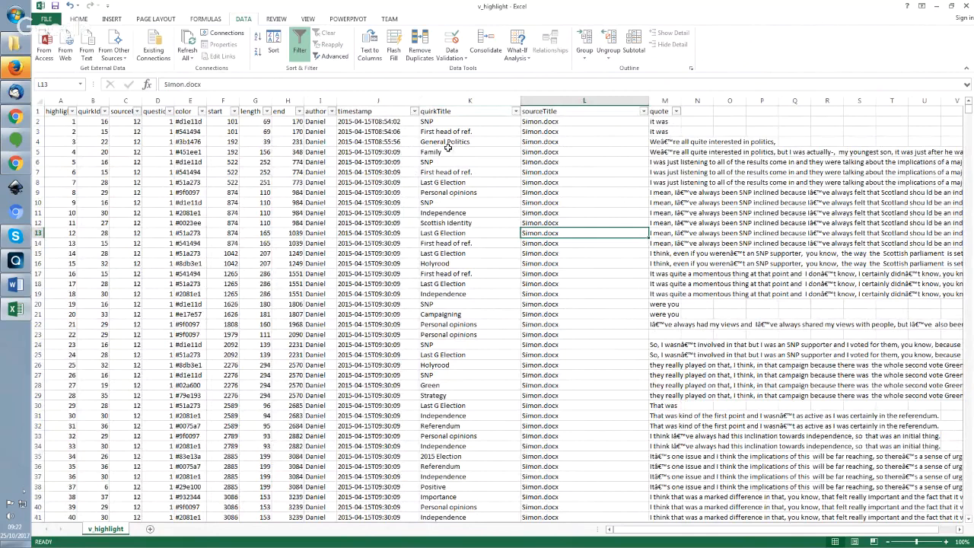
left_click(968, 6)
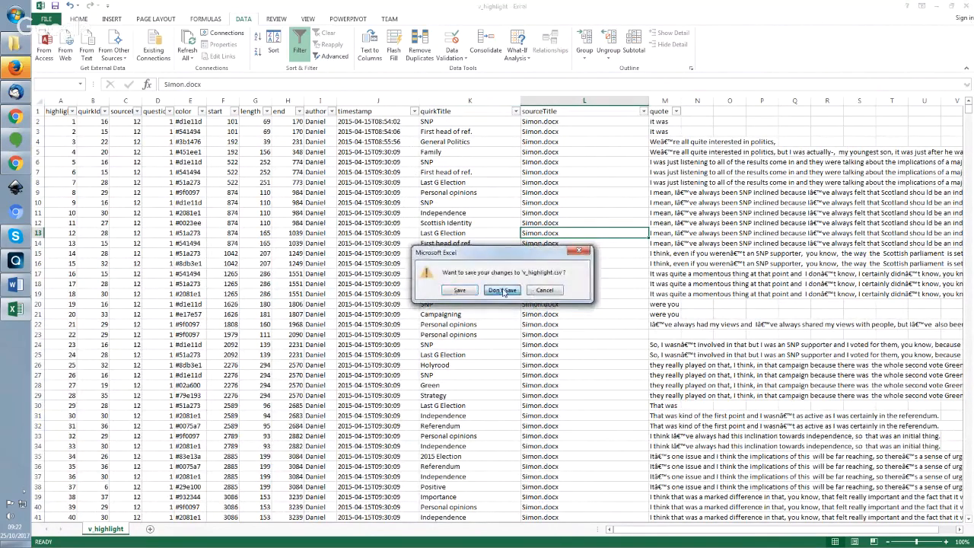
left_click(502, 291)
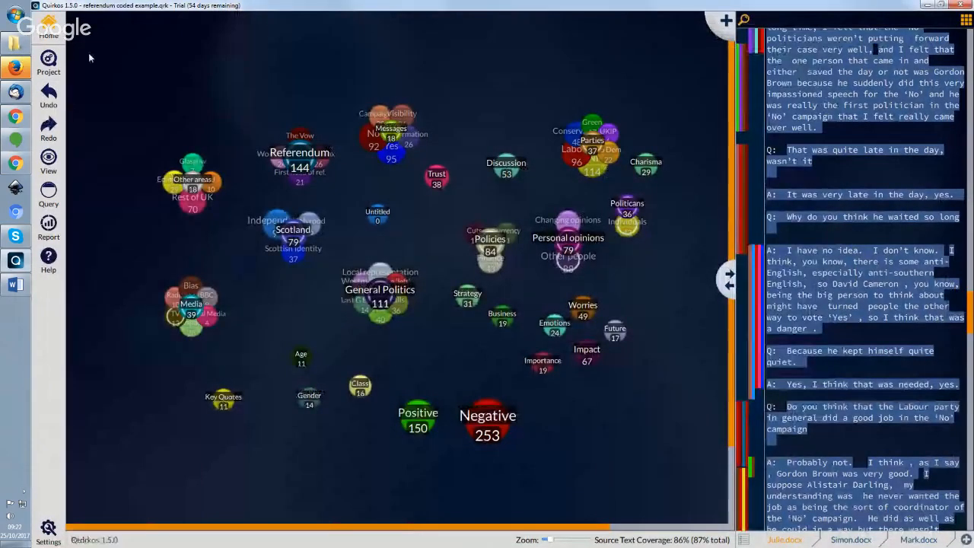
Export all sources as one Word document named "word export" to the Example project folder on the desktop.
left_click(48, 59)
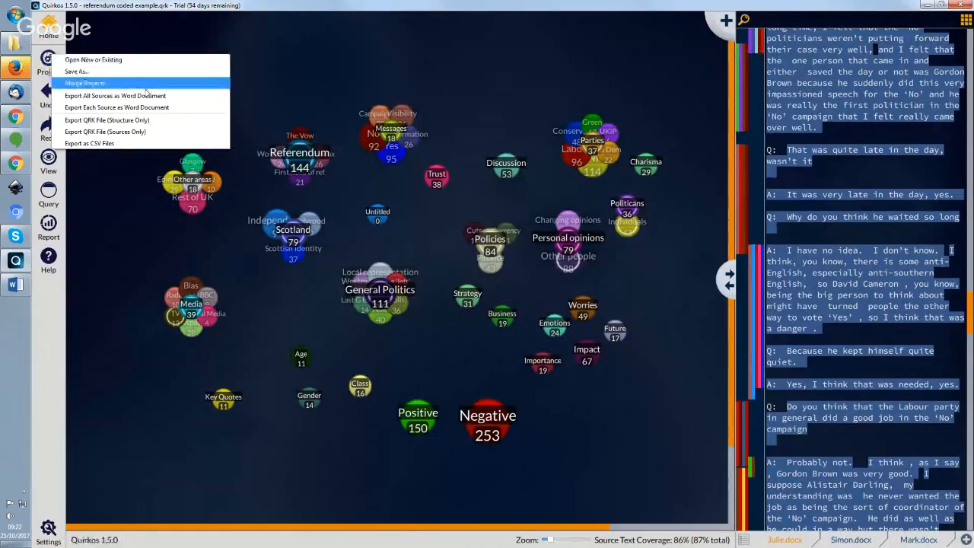
left_click(148, 97)
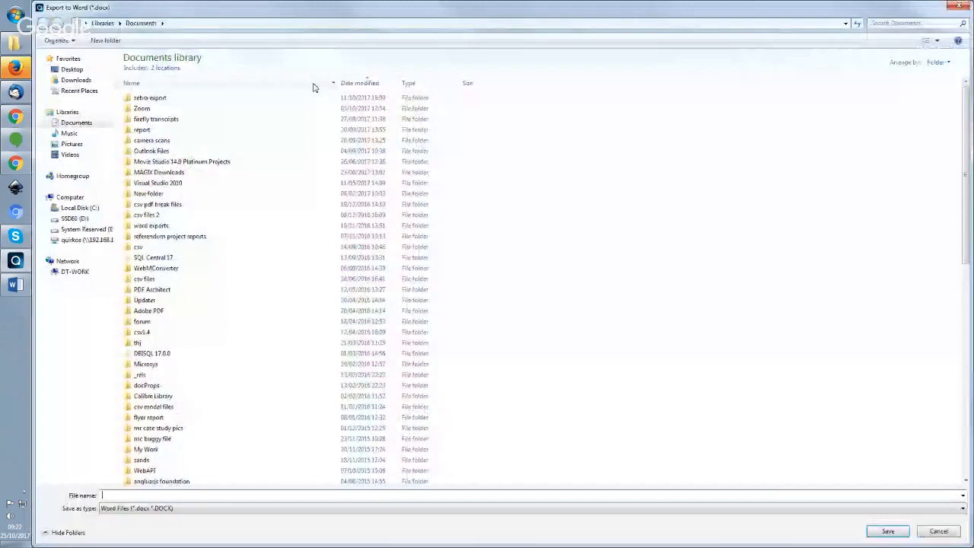
left_click(87, 82)
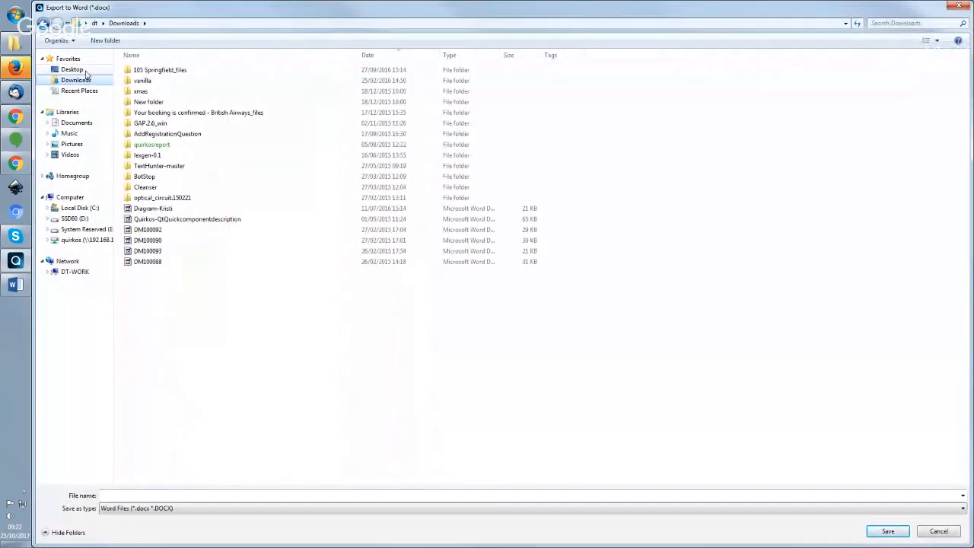
left_click(72, 69)
double_click(175, 70)
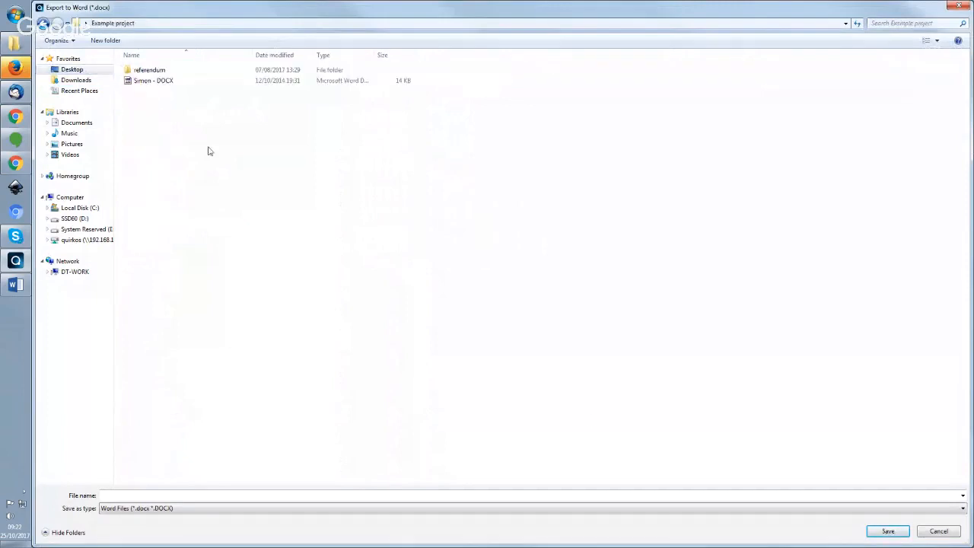
type("w")
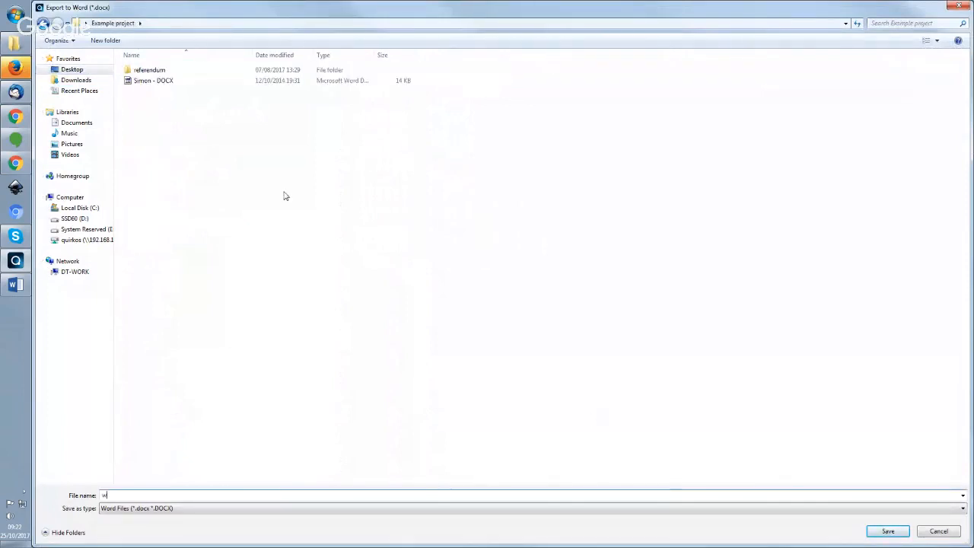
type("ord export")
key("Return")
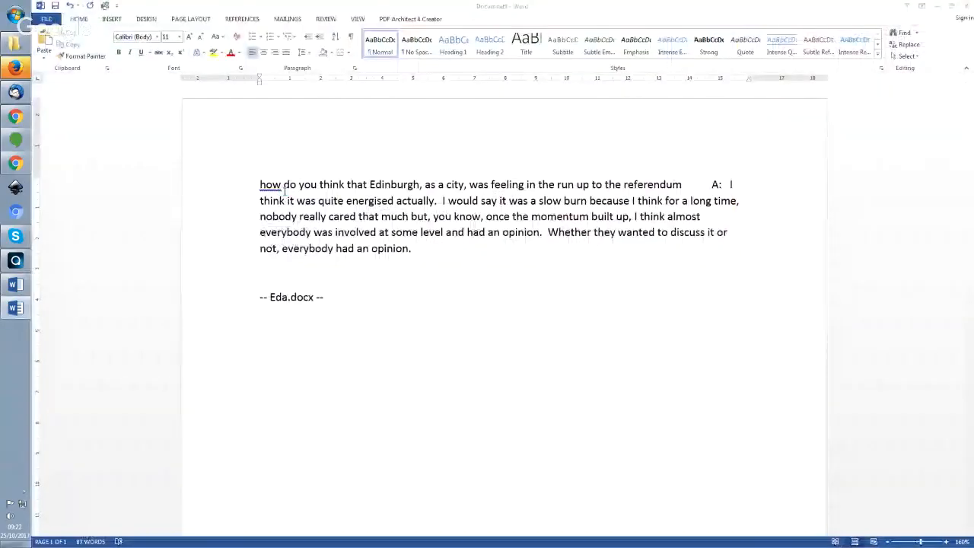
Bring the exported "word export" document to the front in Word and examine the coding comments on the first question.
left_click(17, 286)
left_click(17, 285)
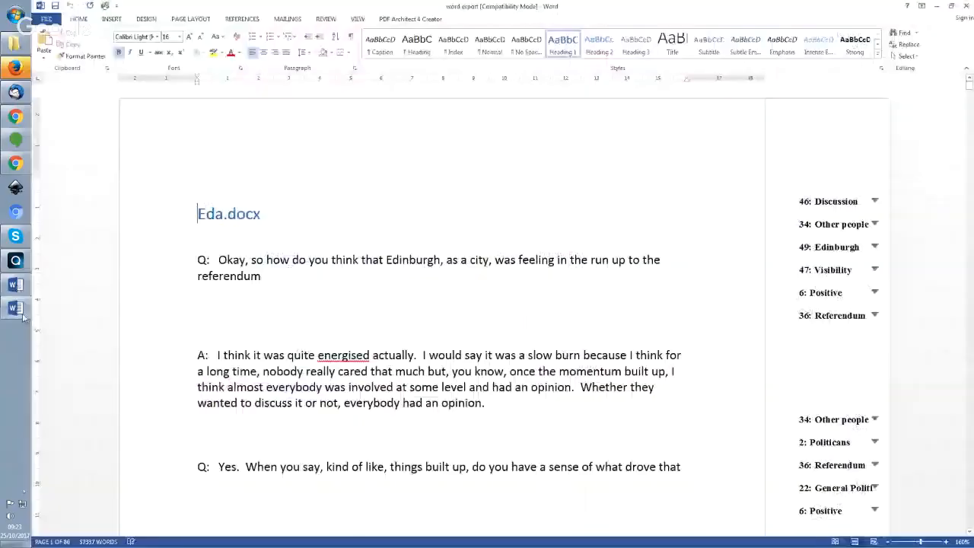
left_click(366, 264)
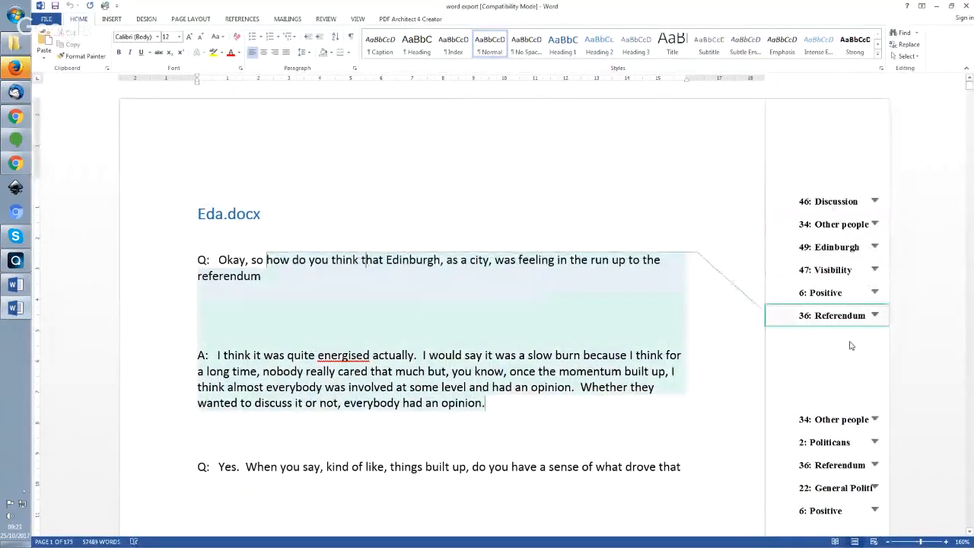
left_click(358, 20)
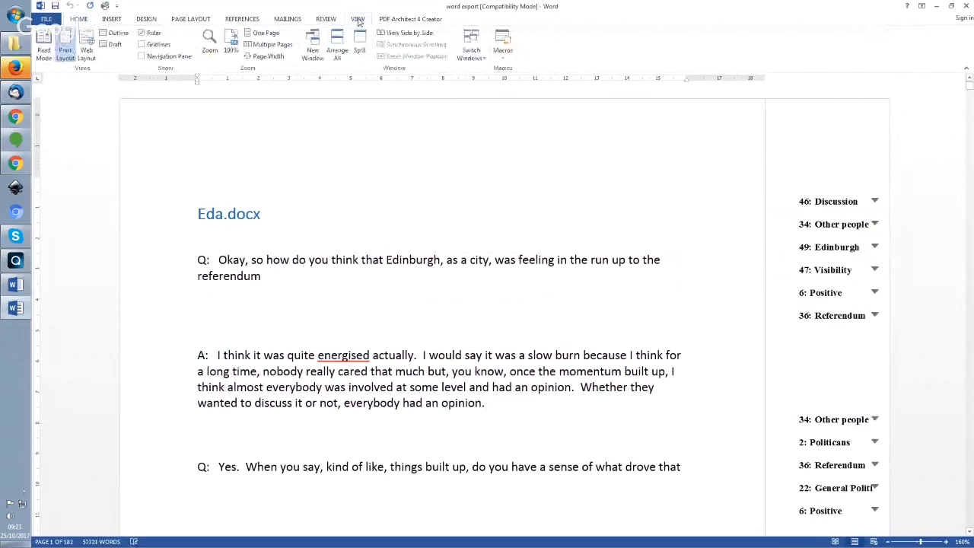
left_click(43, 48)
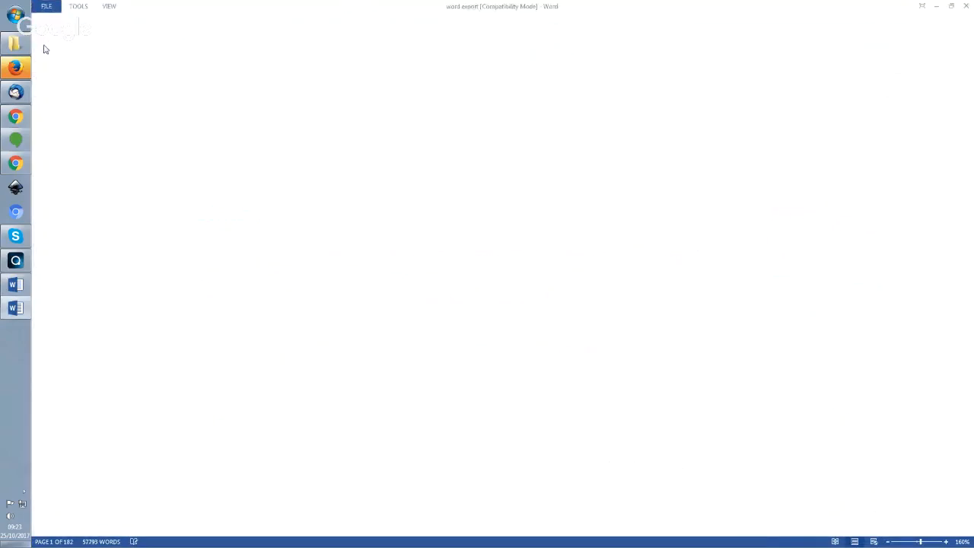
left_click(48, 7)
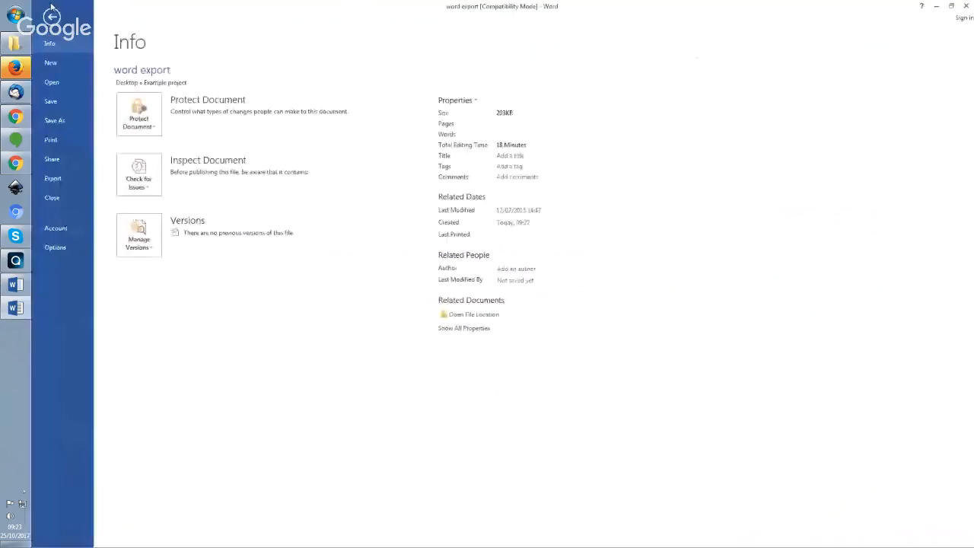
left_click(53, 14)
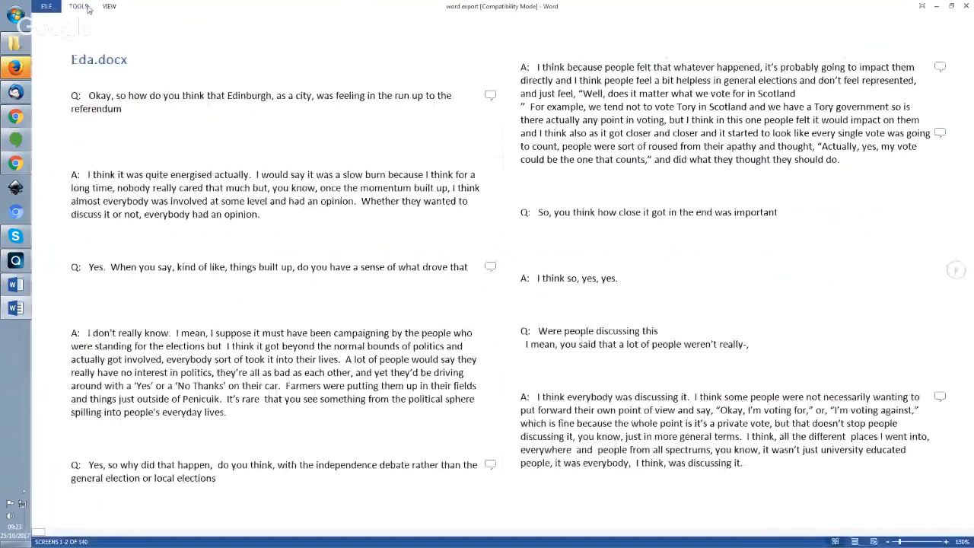
key("Escape")
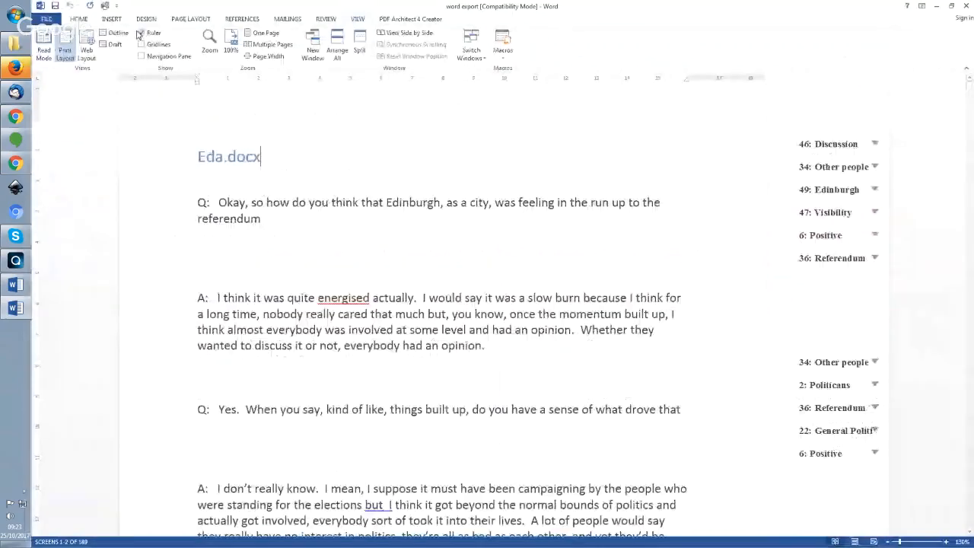
Set the document's review display to All Markup so the coding comments are linked to their passages.
left_click(326, 18)
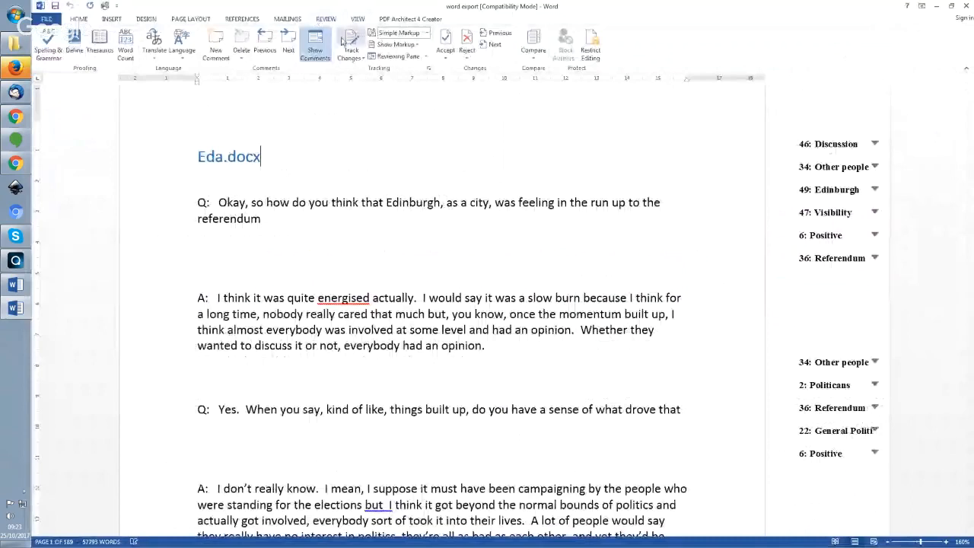
left_click(399, 35)
left_click(398, 36)
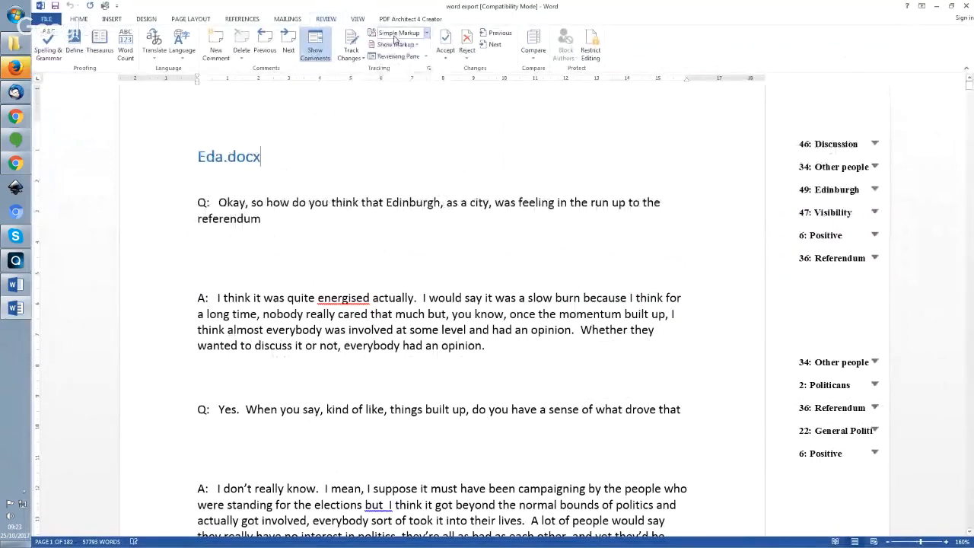
left_click(398, 44)
left_click(399, 33)
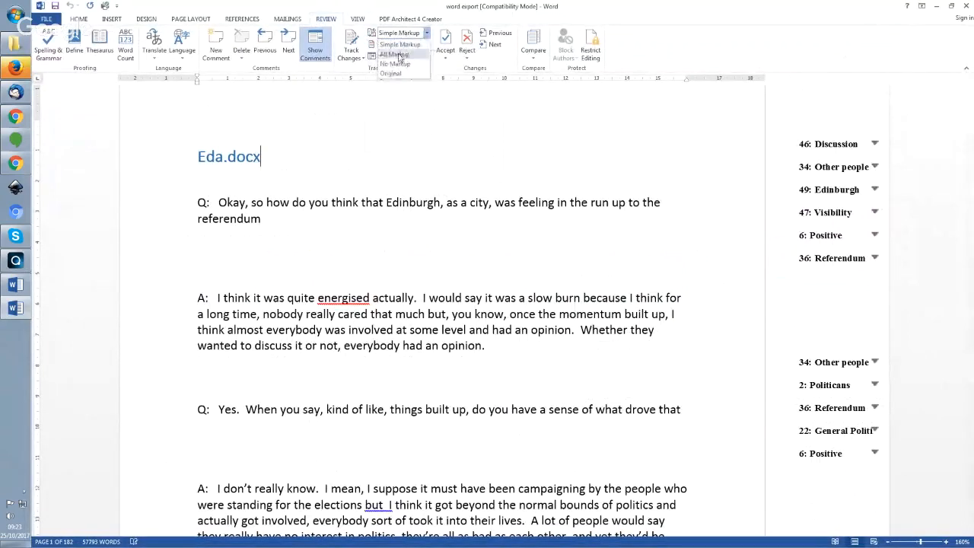
left_click(400, 57)
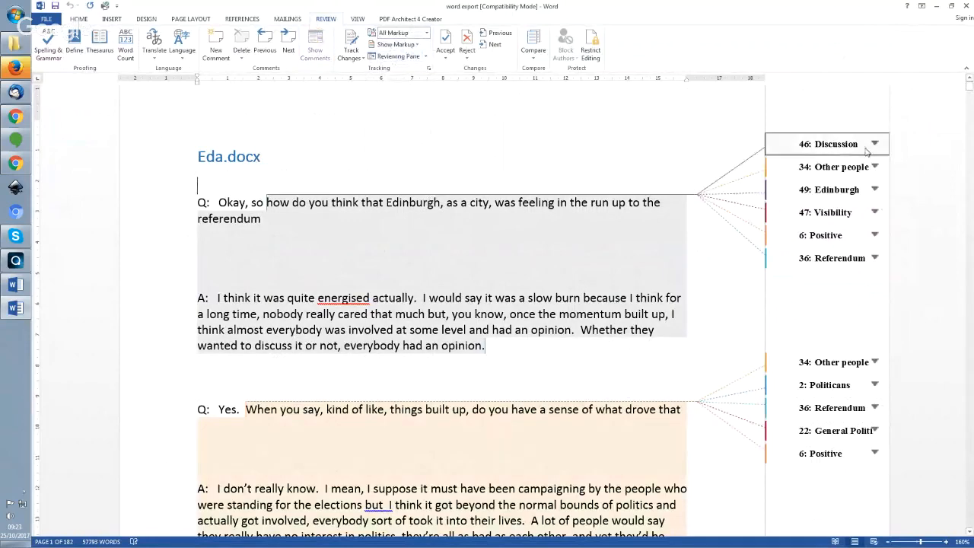
Examine the passages linked to the first question's coding comments, including Discussion, Other people, Edinburgh and Visibility, and look over the following answers.
left_click(835, 150)
left_click(835, 166)
left_click(831, 187)
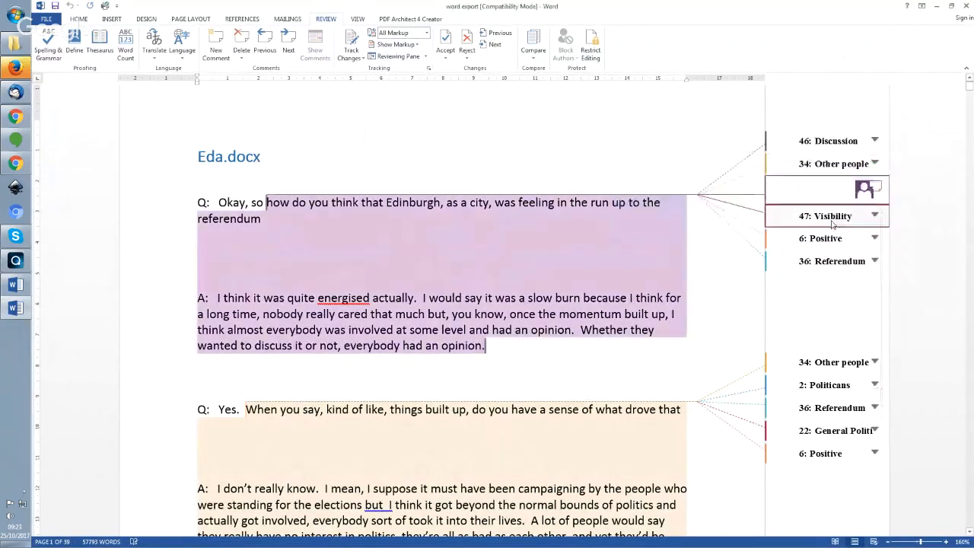
left_click(830, 210)
left_click(555, 171)
scroll(555, 171, "down", 1)
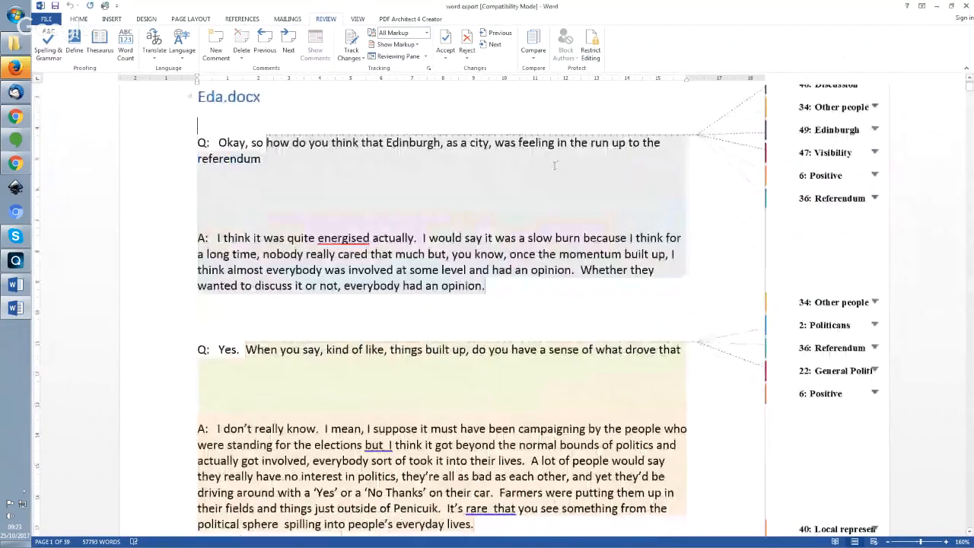
scroll(554, 165, "down", 7)
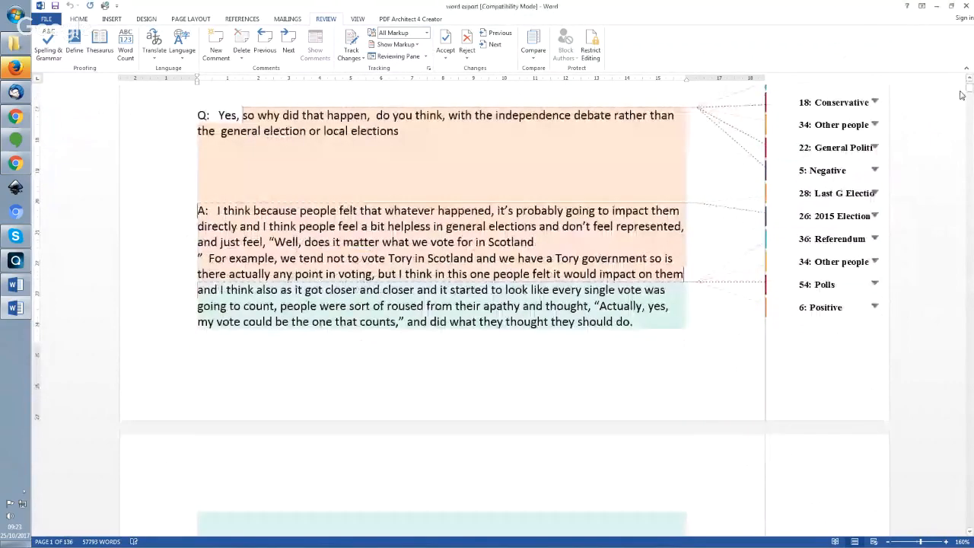
Go to page 58 and examine which text the Worries, Finance, No, Rest of UK and Importance comments cover.
left_click_drag(968, 86, 969, 248)
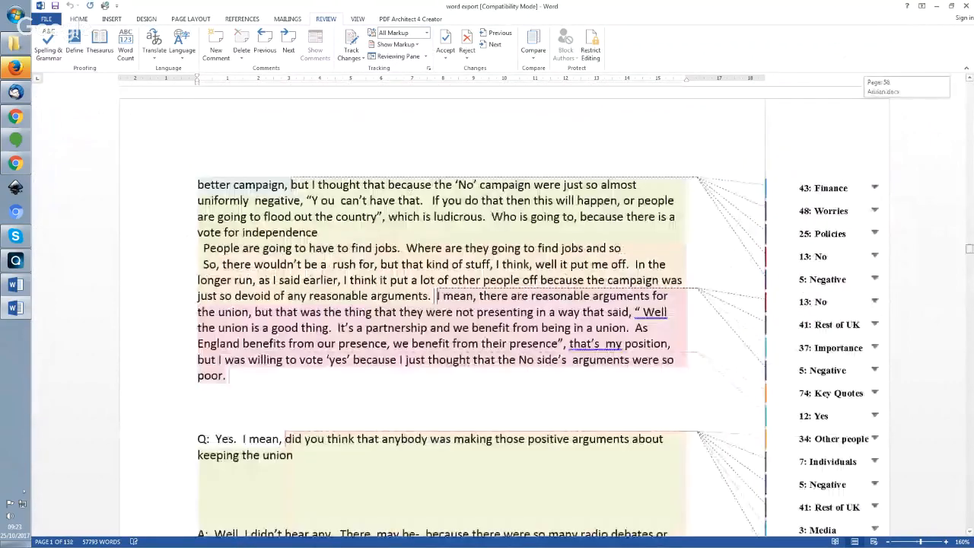
left_click(824, 211)
left_click(823, 189)
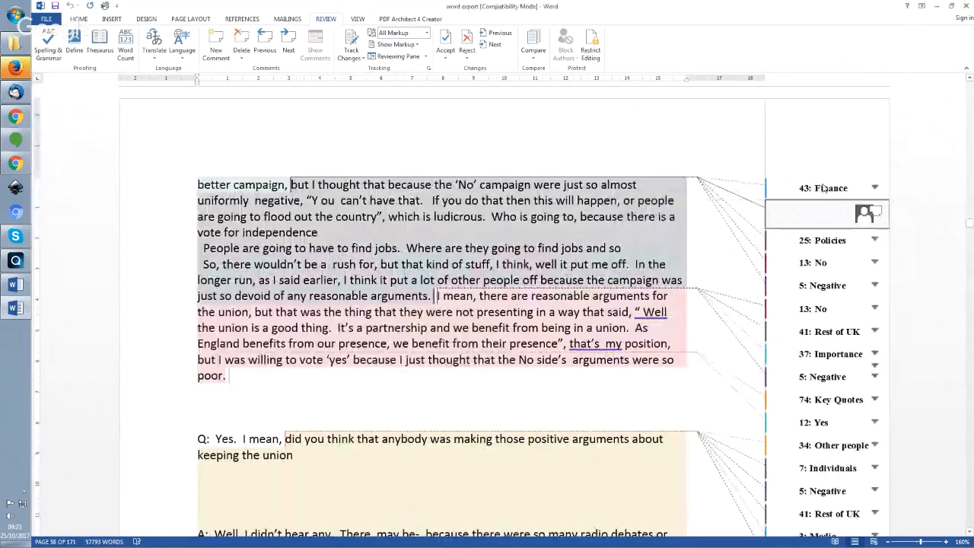
left_click(829, 312)
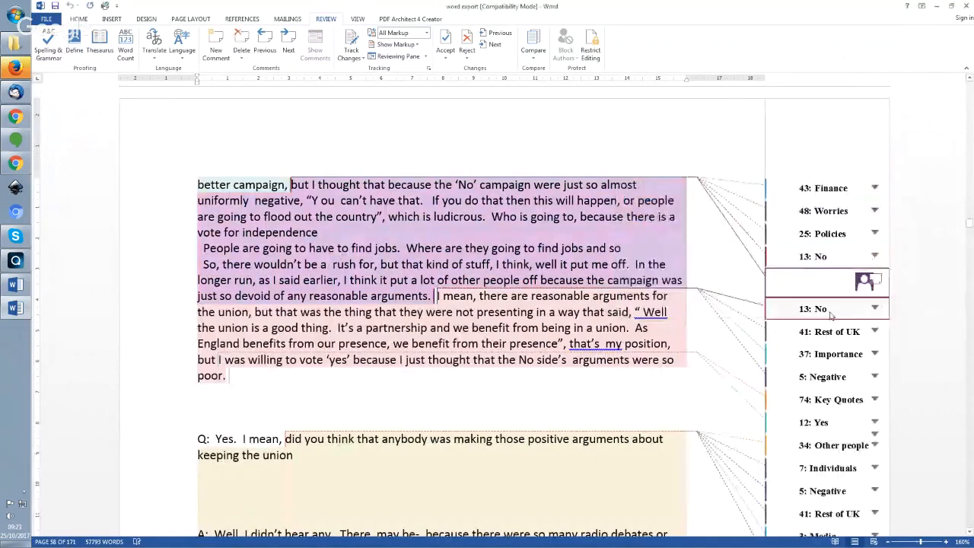
left_click(831, 315)
left_click(828, 332)
left_click(815, 353)
left_click(721, 344)
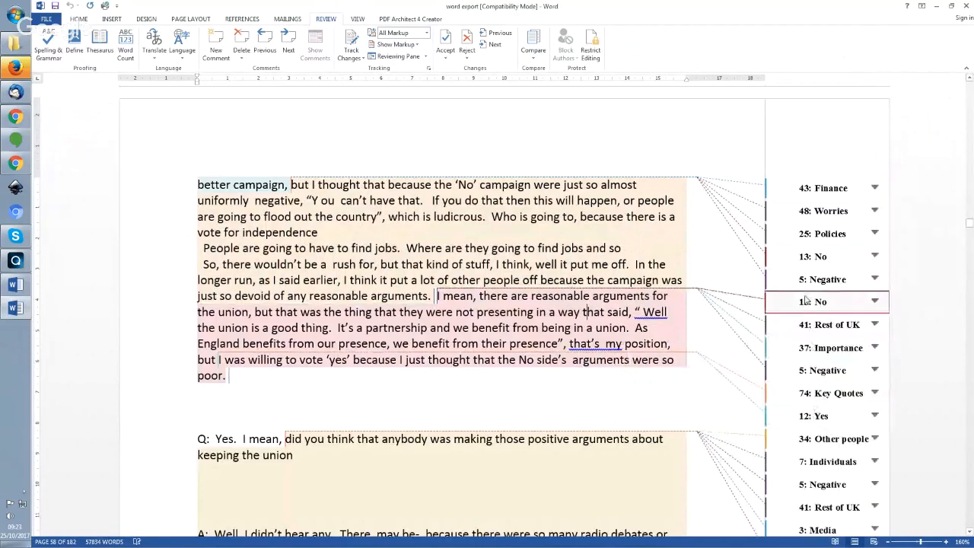
Examine the Yes and Key Quotes comments on the "I was willing to vote 'yes'" passage and trace the extent of that quote.
left_click(818, 416)
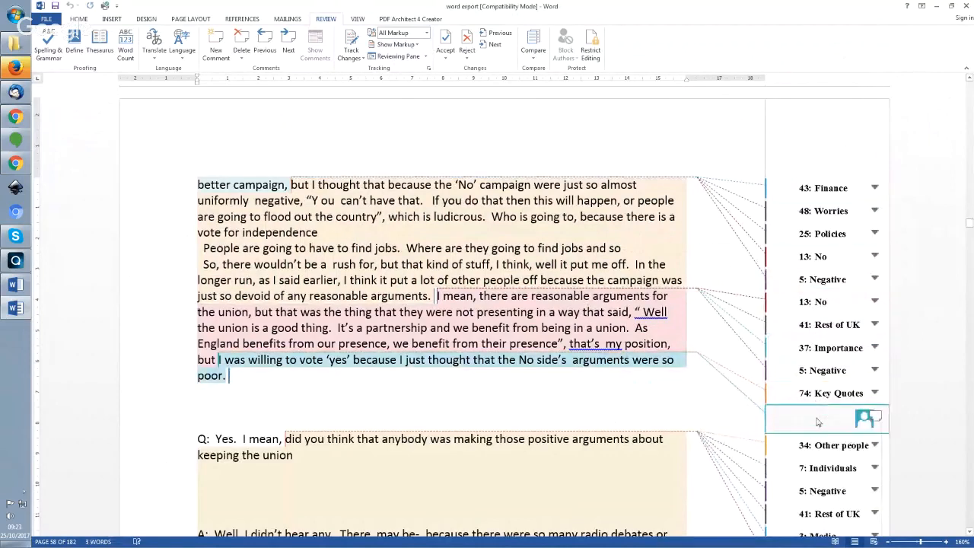
left_click(798, 394)
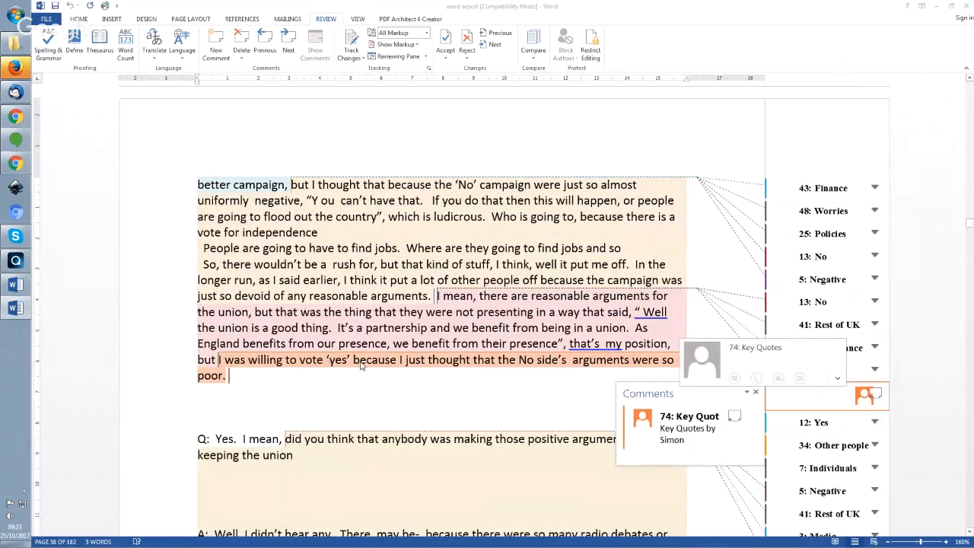
left_click(312, 382)
mouse_move(227, 375)
left_mouse_down()
mouse_move(206, 361)
mouse_move(220, 361)
left_mouse_up()
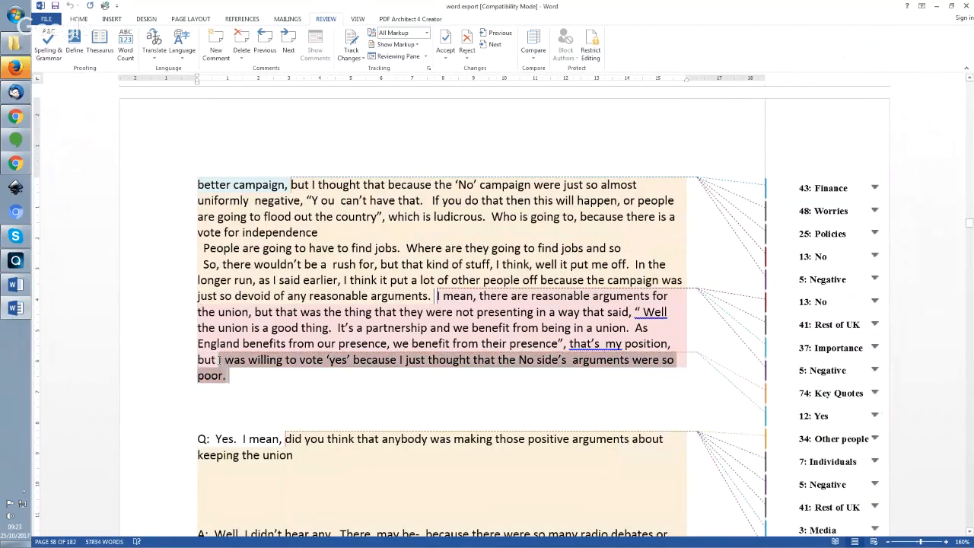
left_click(462, 391)
Look over the coding comments on the first page and page 37, and close the "word export" document.
left_click_drag(968, 220, 968, 88)
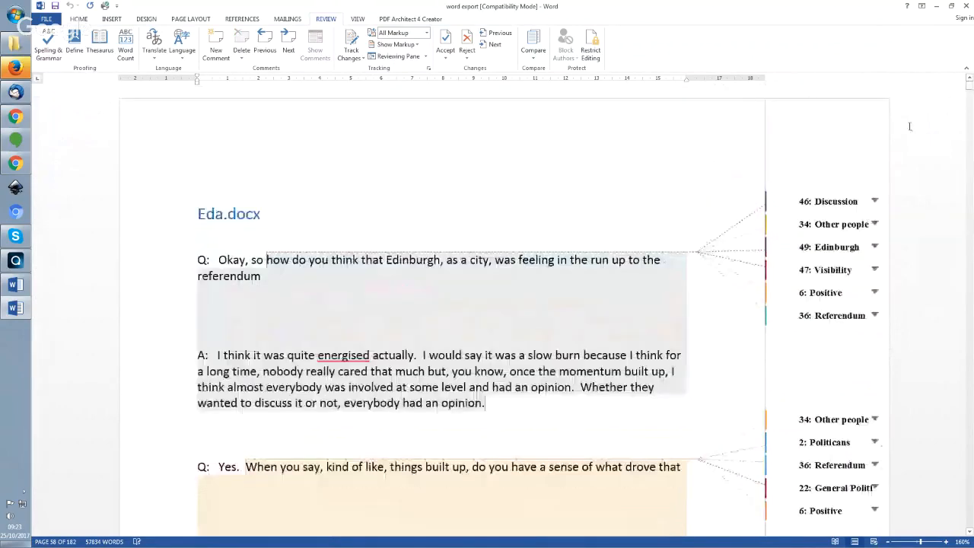
left_click(794, 243)
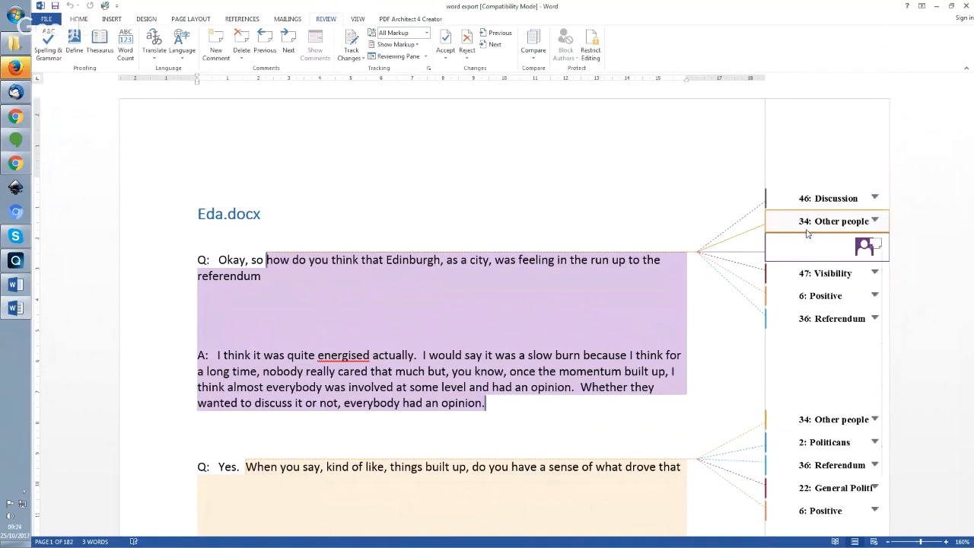
left_click_drag(969, 88, 970, 175)
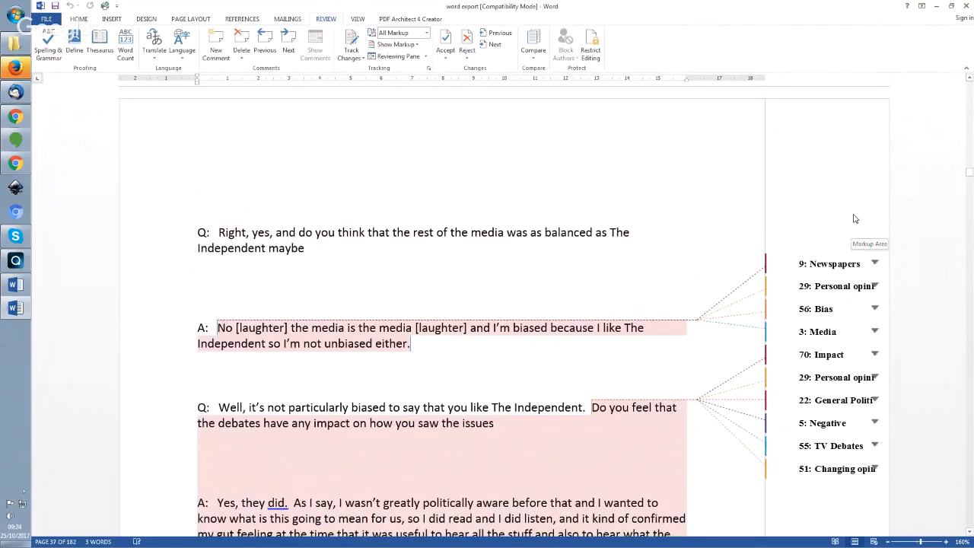
left_click(966, 6)
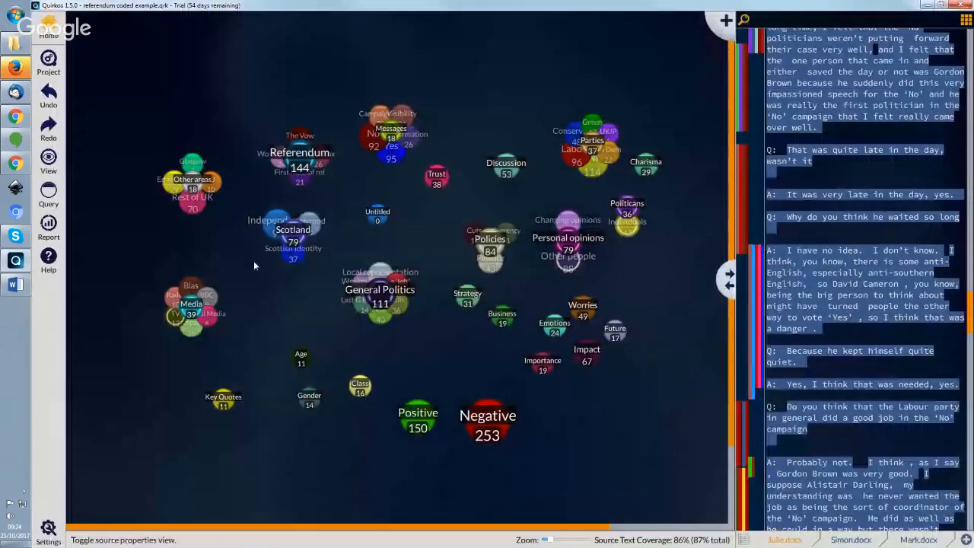
Create a WordCloud of the referendum project and enlarge its report window to nearly fill the screen.
left_click(59, 234)
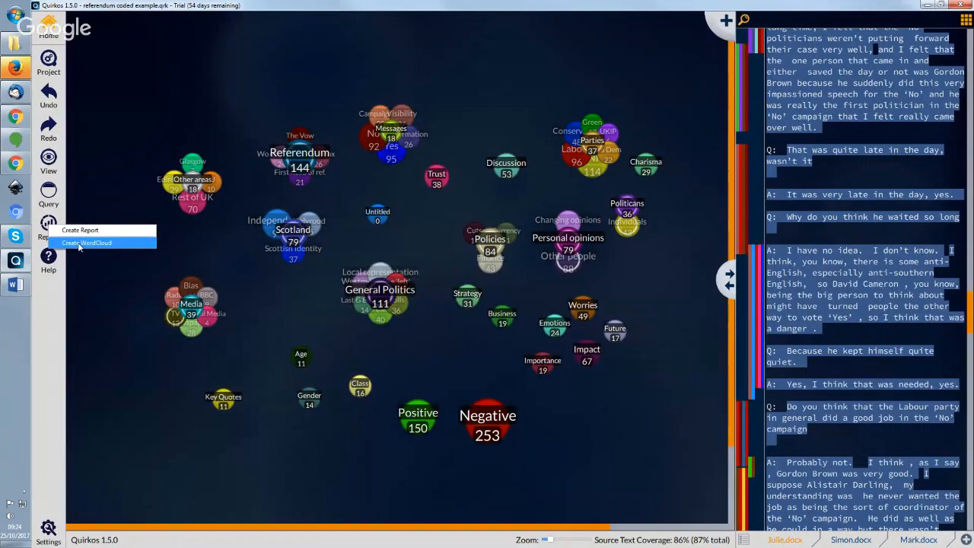
left_click(79, 244)
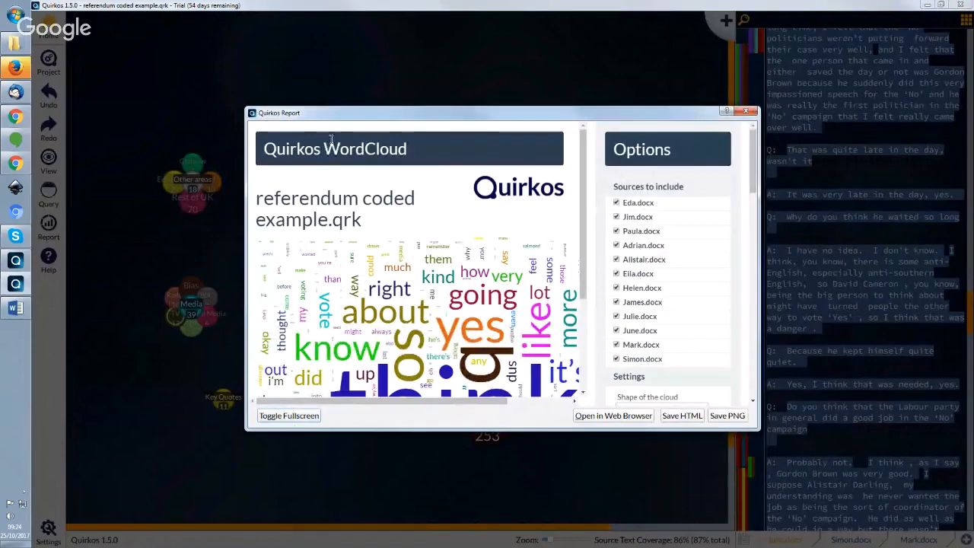
left_click_drag(322, 118, 124, 22)
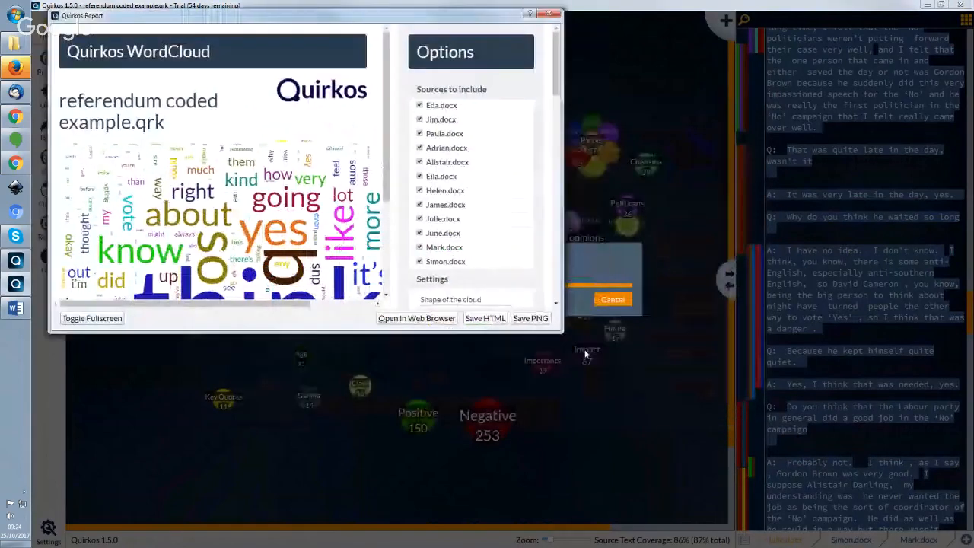
left_click_drag(562, 332, 937, 523)
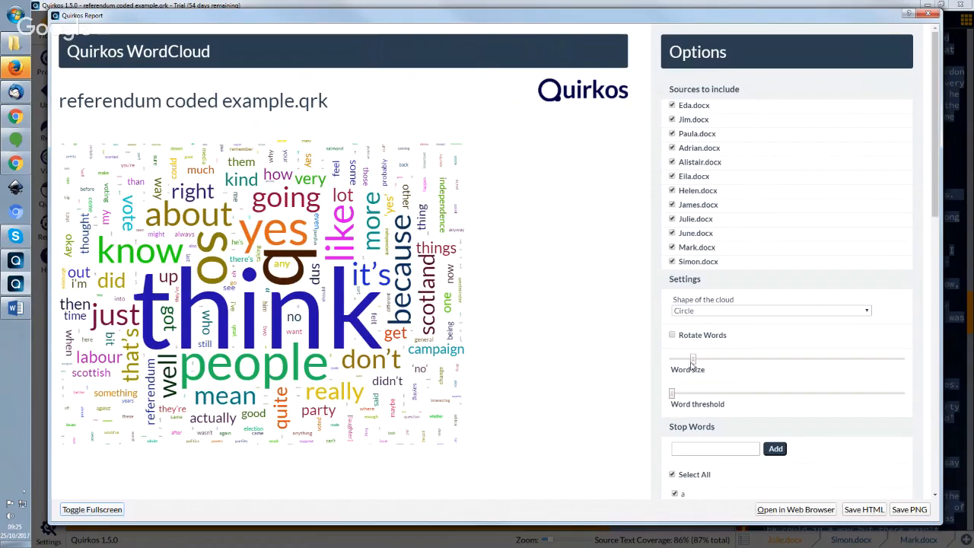
Adjust the word cloud to a slightly smaller word size, a slightly higher word threshold and the Star shape.
left_click_drag(693, 359, 687, 361)
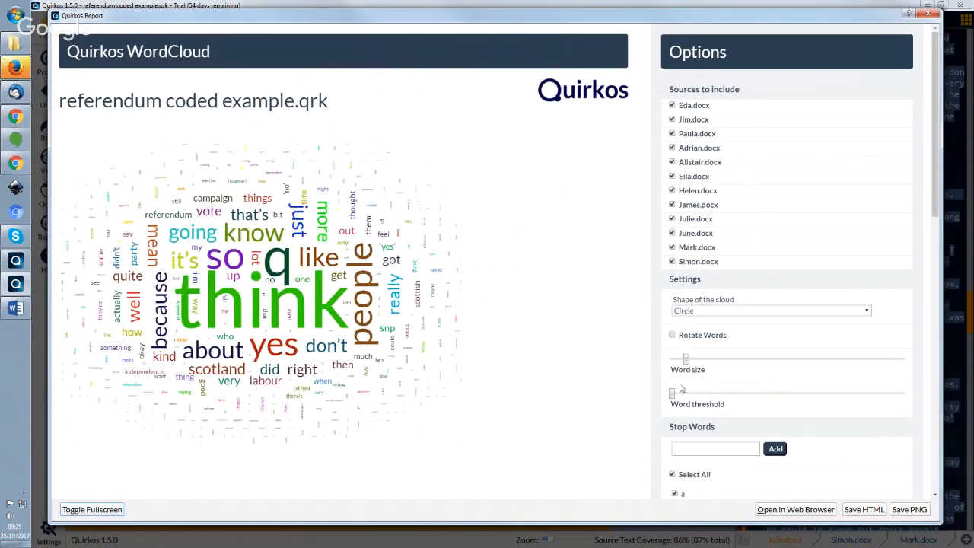
left_click_drag(673, 395, 682, 395)
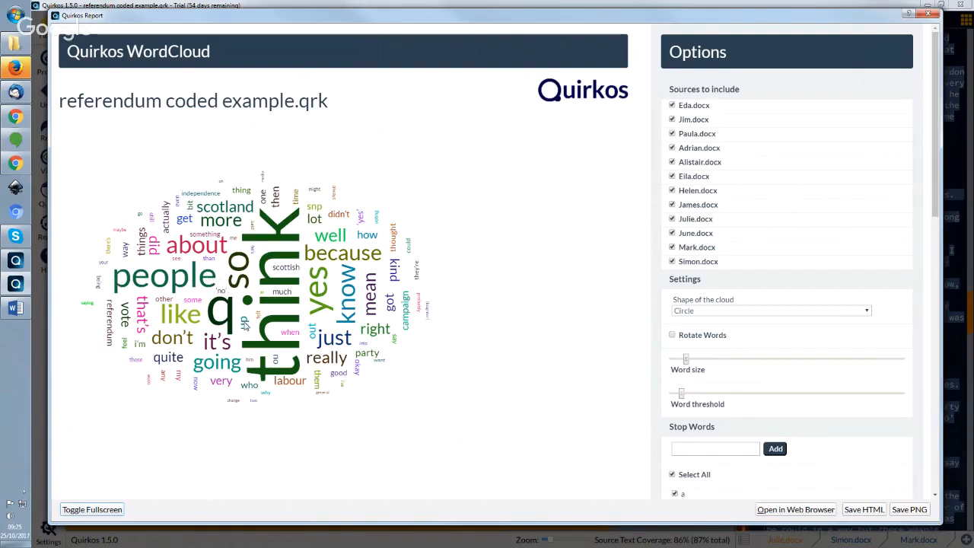
left_click(778, 310)
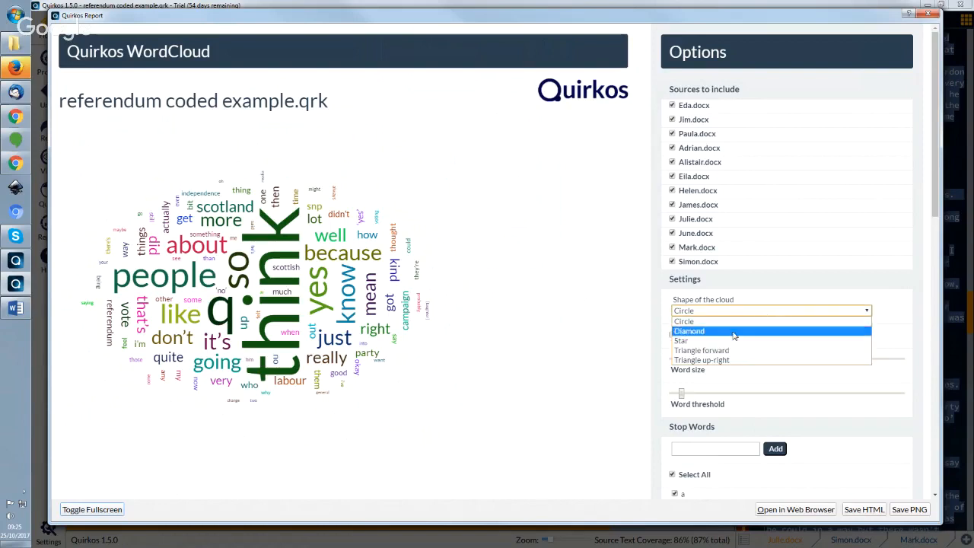
left_click(723, 341)
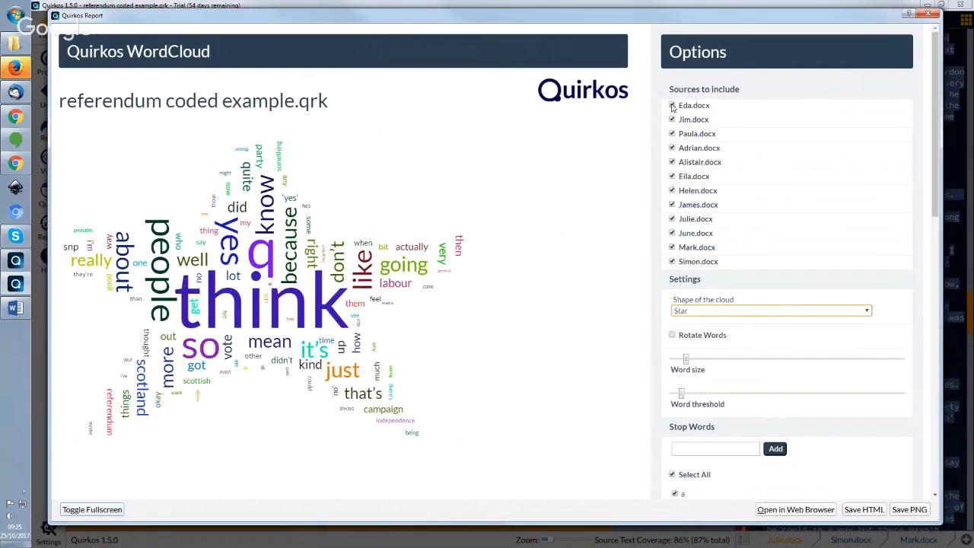
Exclude every source except Eda.docx from the word cloud and increase the word size.
left_click(672, 261)
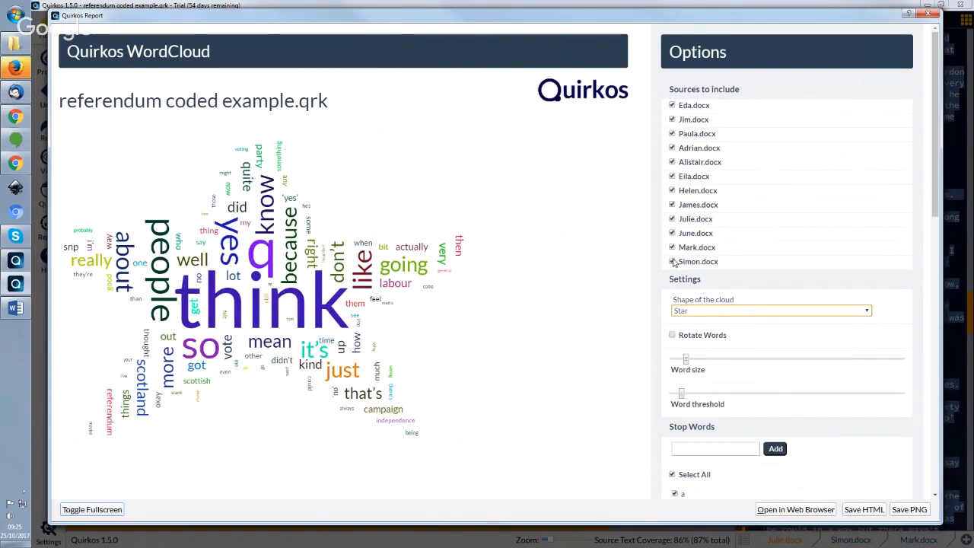
left_click(672, 248)
left_click(672, 233)
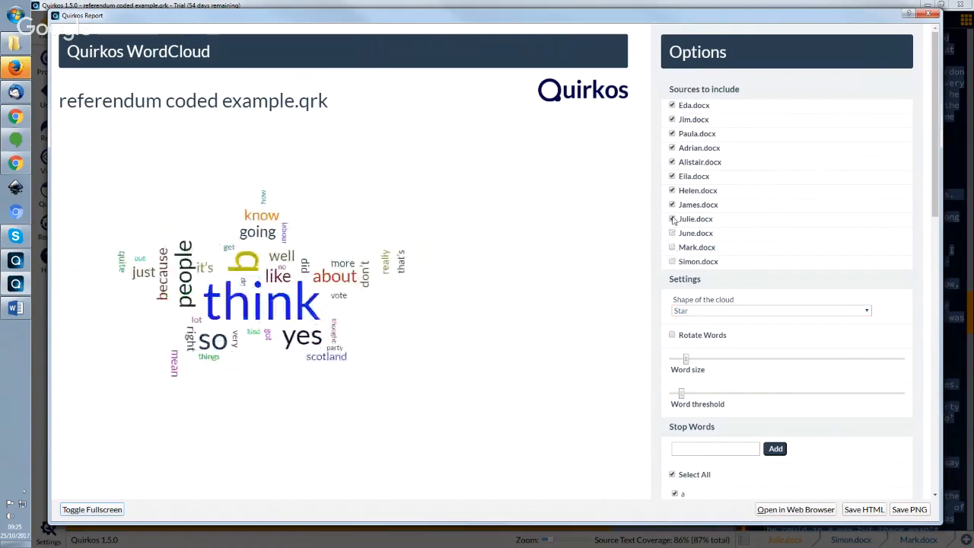
left_click(672, 205)
left_click(672, 219)
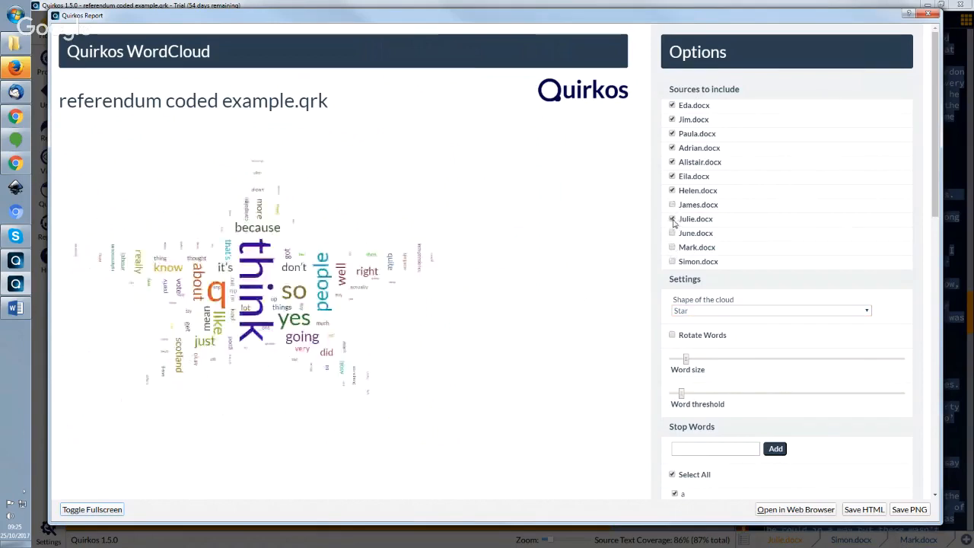
left_click(672, 190)
left_click(672, 176)
left_click(672, 162)
left_click(672, 147)
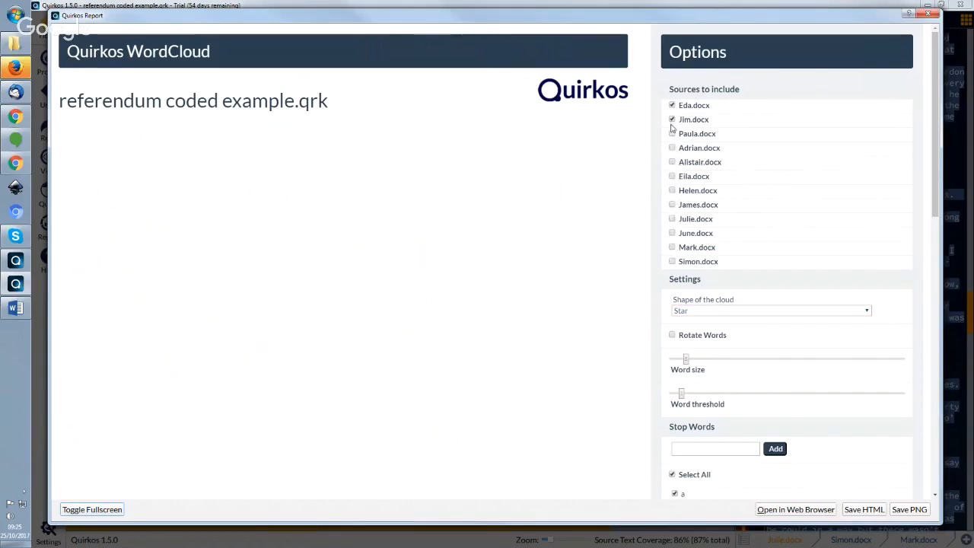
left_click(672, 133)
left_click(672, 118)
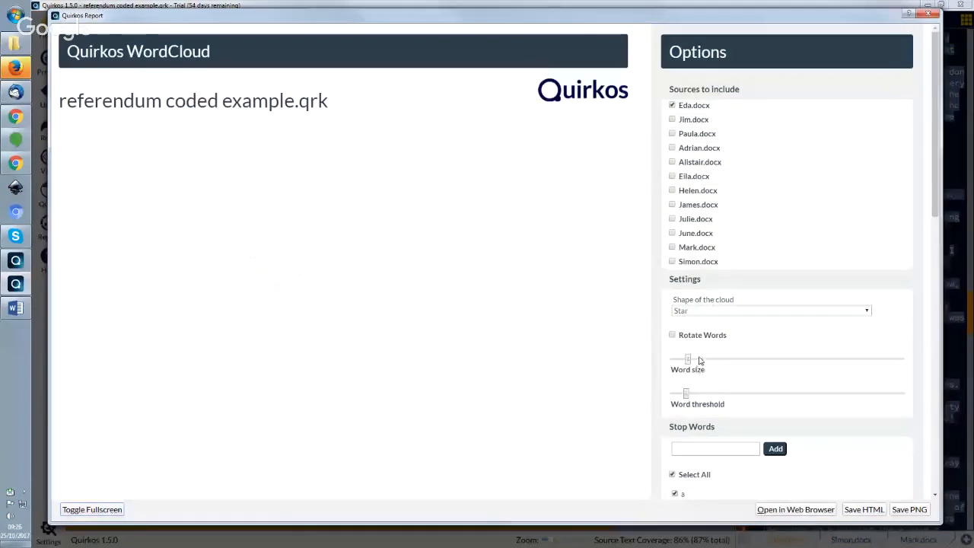
left_click_drag(686, 359, 750, 371)
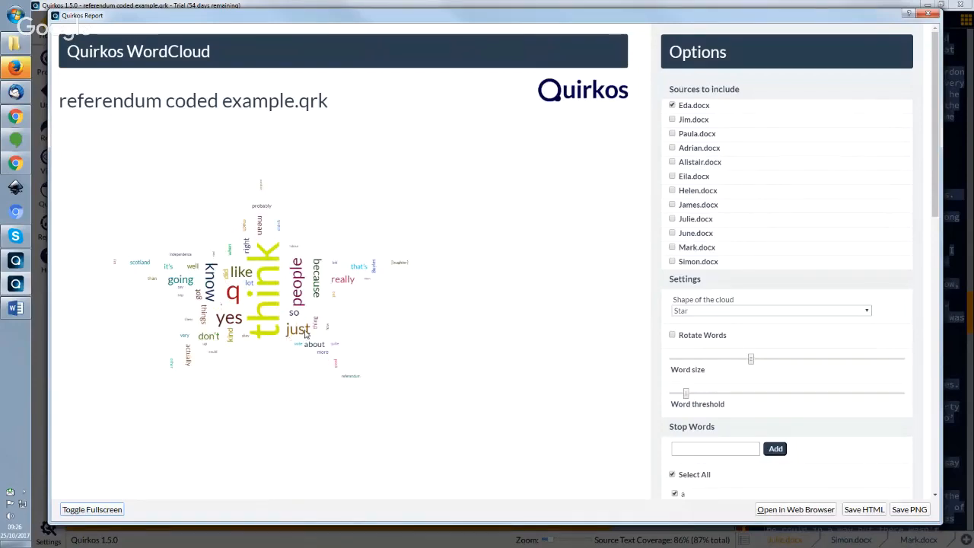
Switch the word cloud's source from Eda.docx to Jim.docx alone, and from there to Paula.docx alone.
left_click(672, 120)
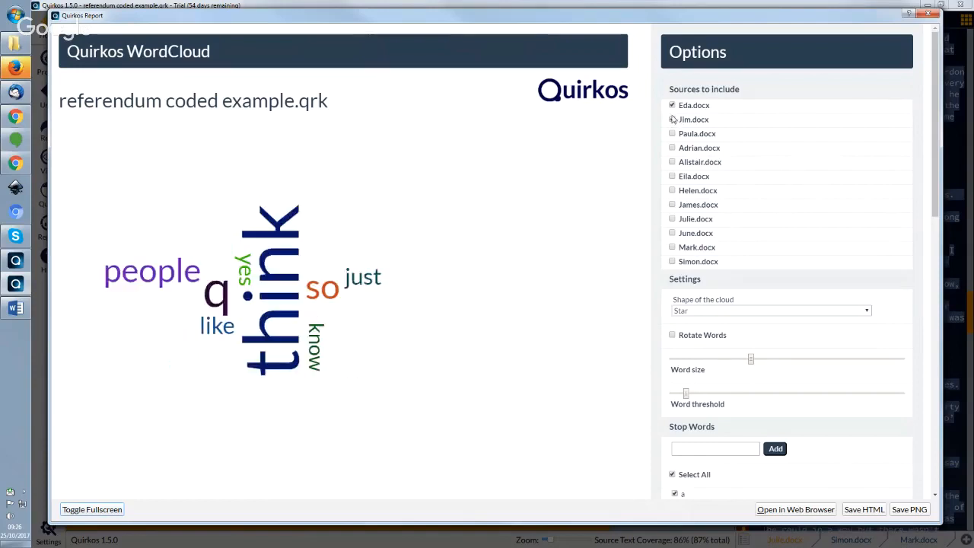
left_click(672, 106)
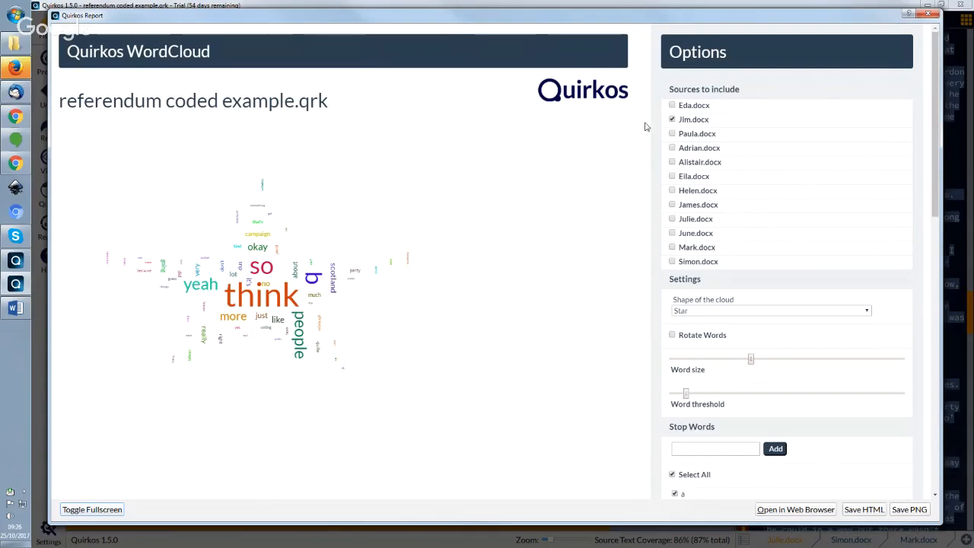
left_click(673, 120)
left_click(672, 135)
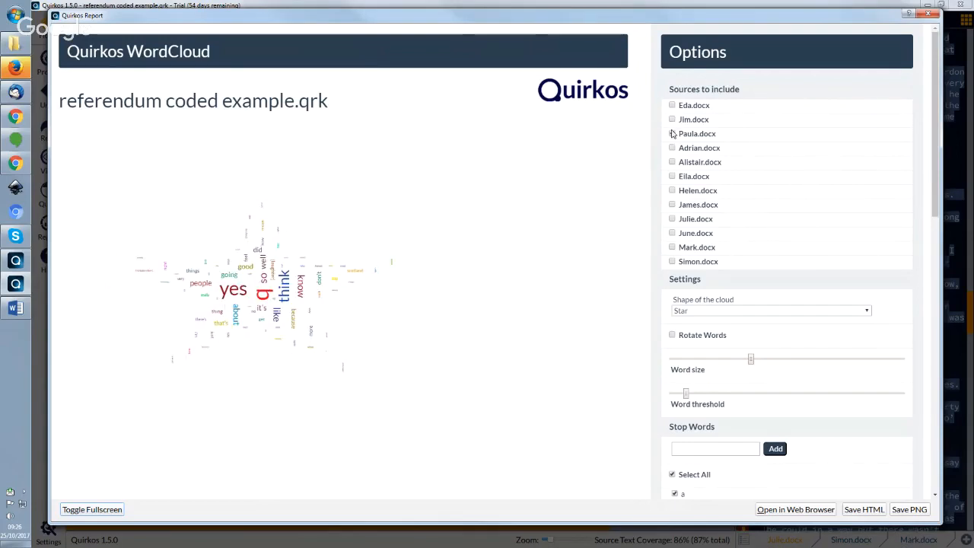
left_click(672, 134)
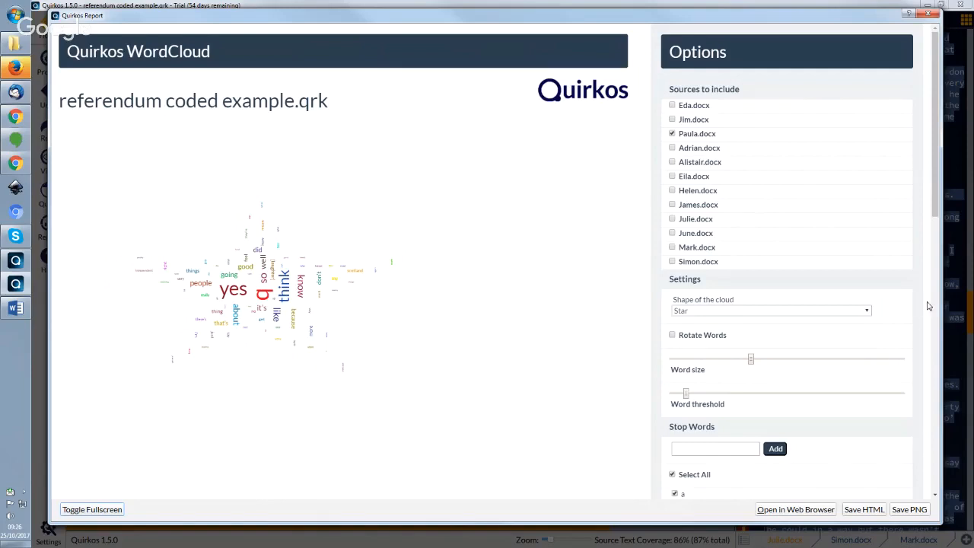
Include Eda.docx in the word cloud alongside Paula.docx.
scroll(928, 306, "down", 3)
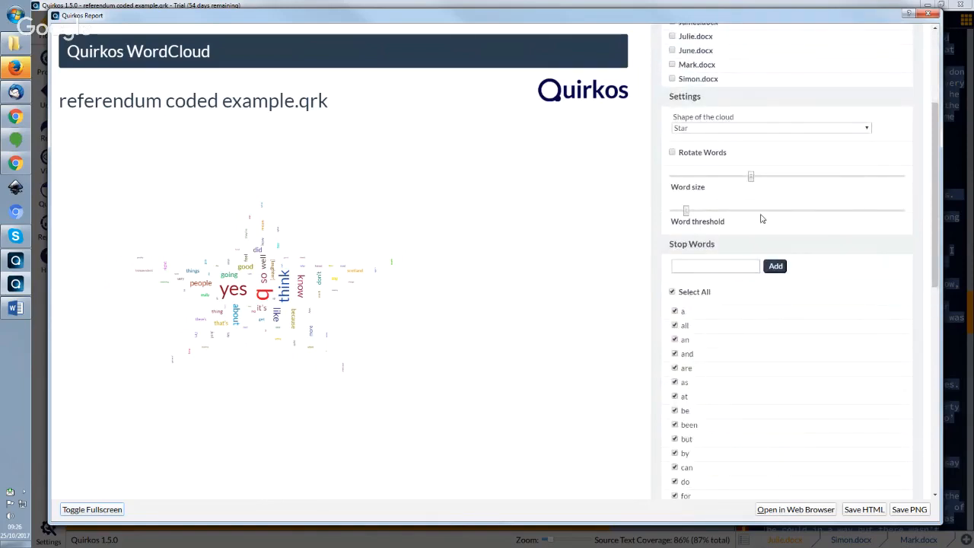
scroll(820, 226, "up", 5)
left_click(672, 106)
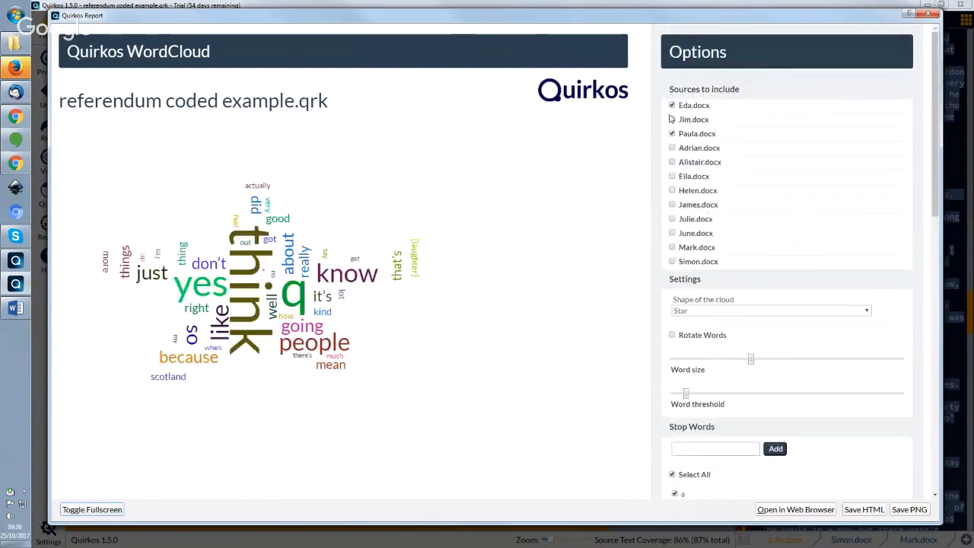
Deactivate all stop words in the word cloud and reactivate the whole list.
scroll(895, 375, "down", 3)
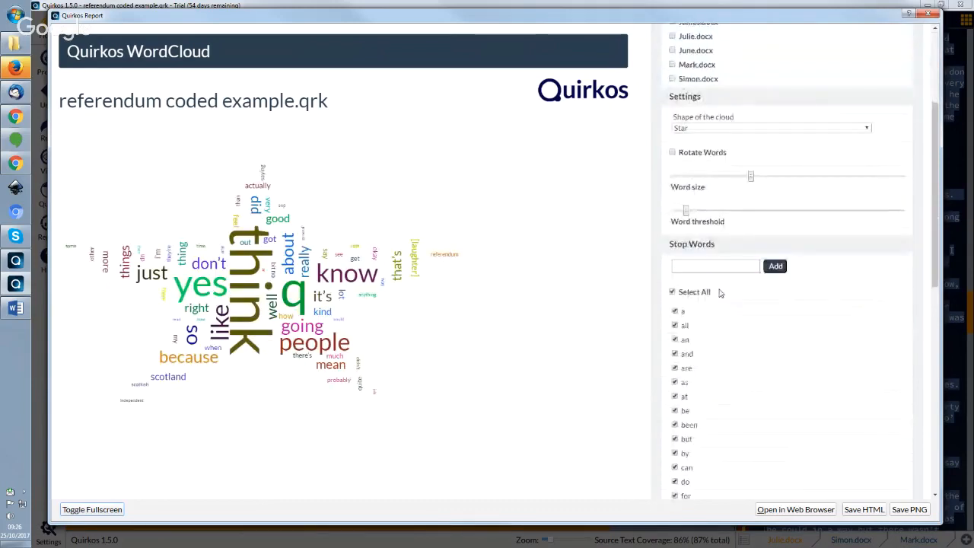
left_click(743, 266)
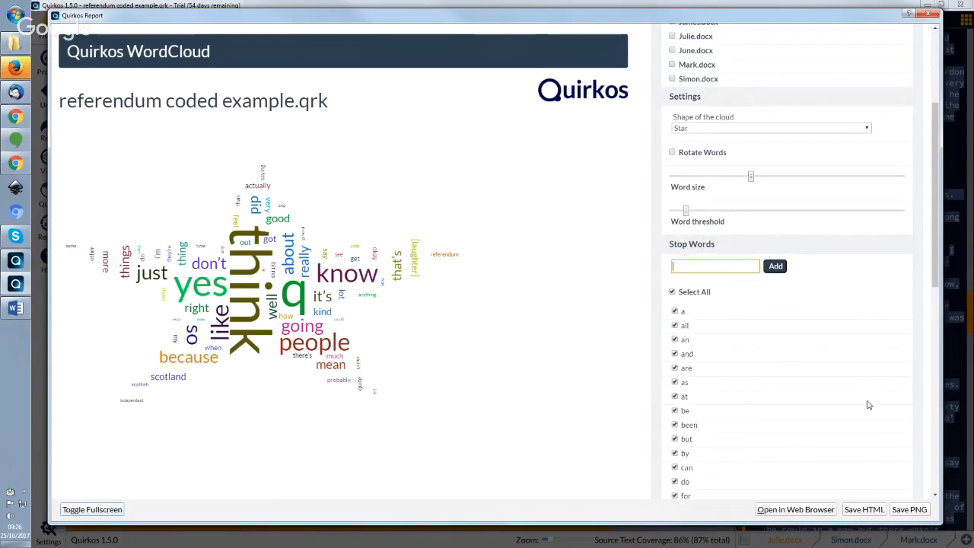
left_click(673, 292)
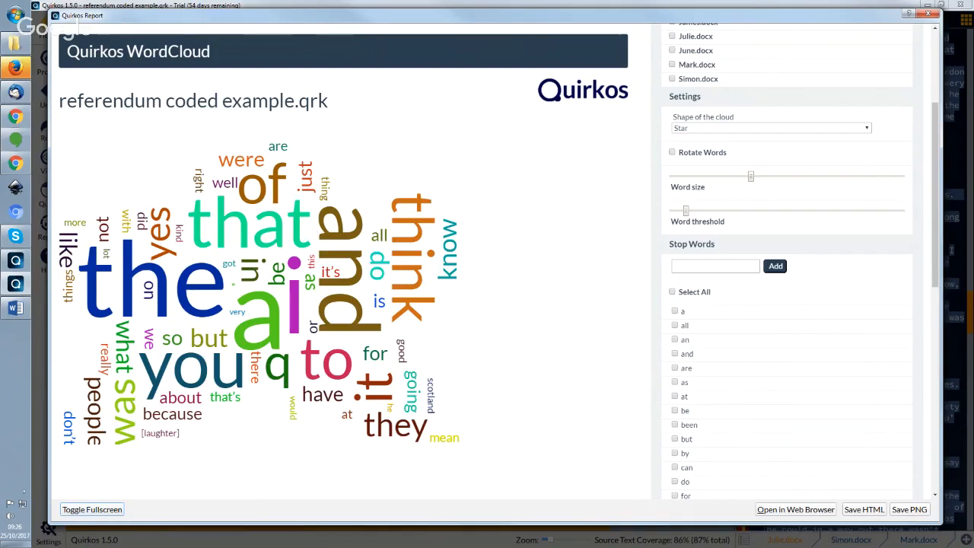
left_click_drag(937, 206, 917, 247)
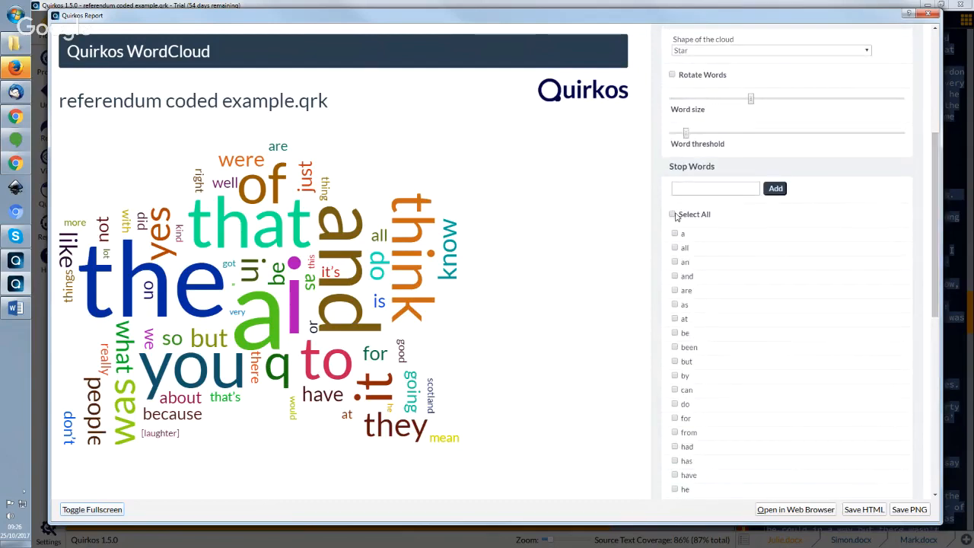
left_click(672, 214)
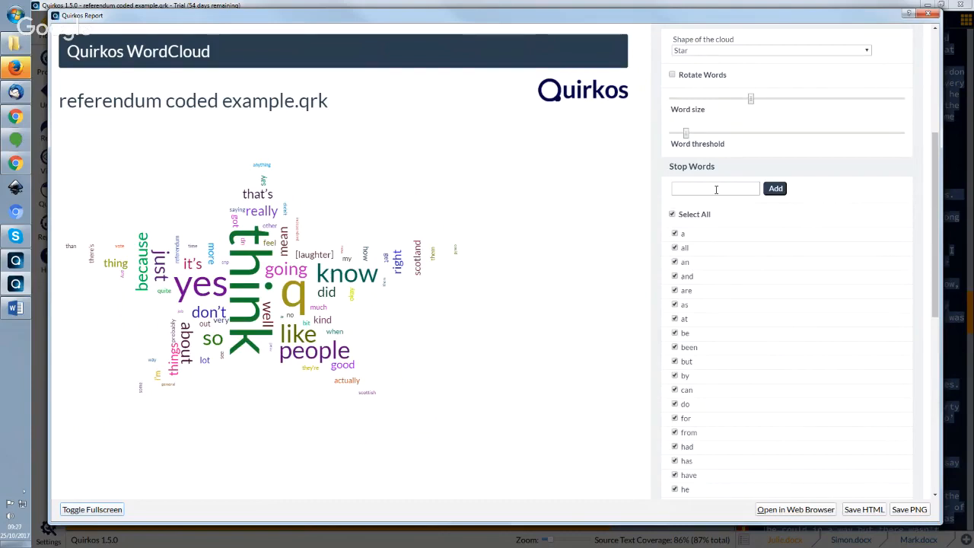
Add "think" and "q" to the word cloud's stop words.
left_click(716, 190)
type("think")
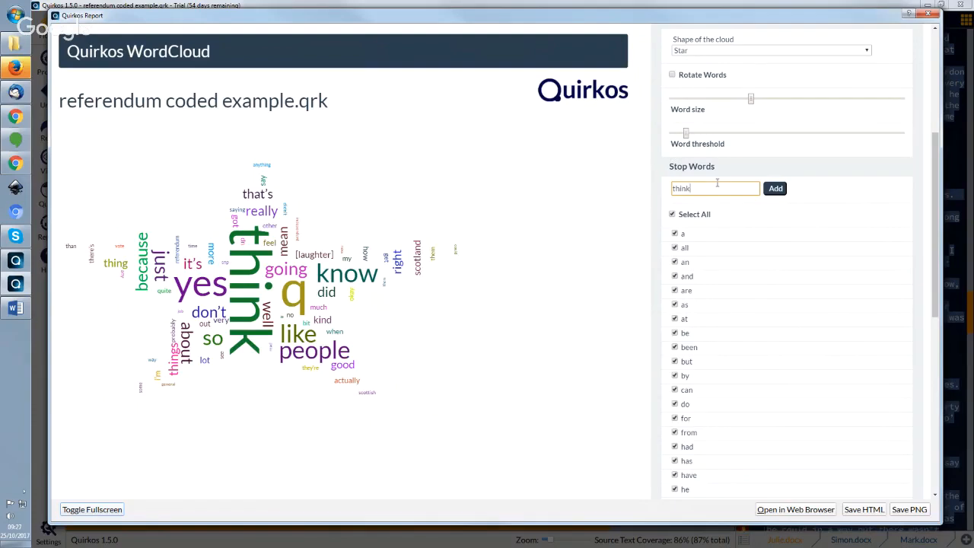
left_click(778, 188)
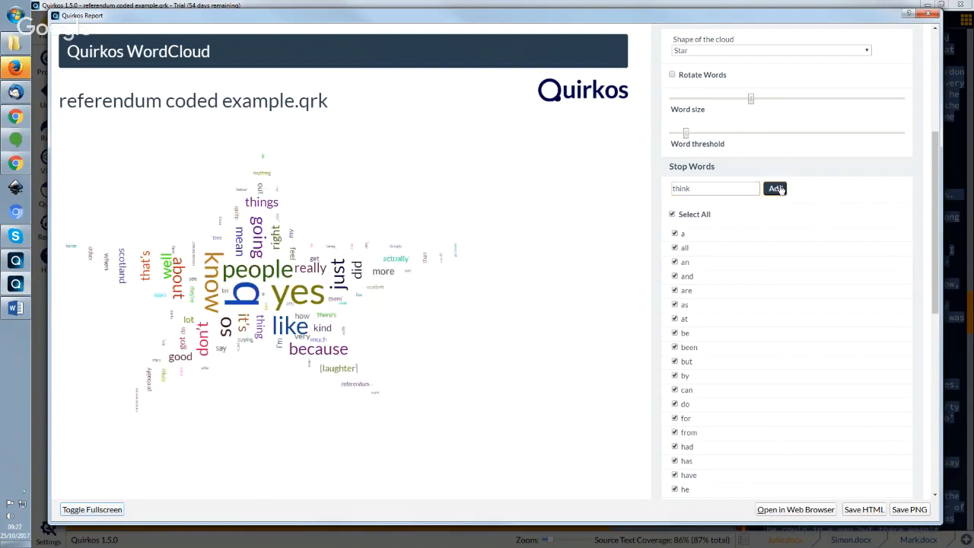
double_click(742, 188)
type("q")
left_click(775, 189)
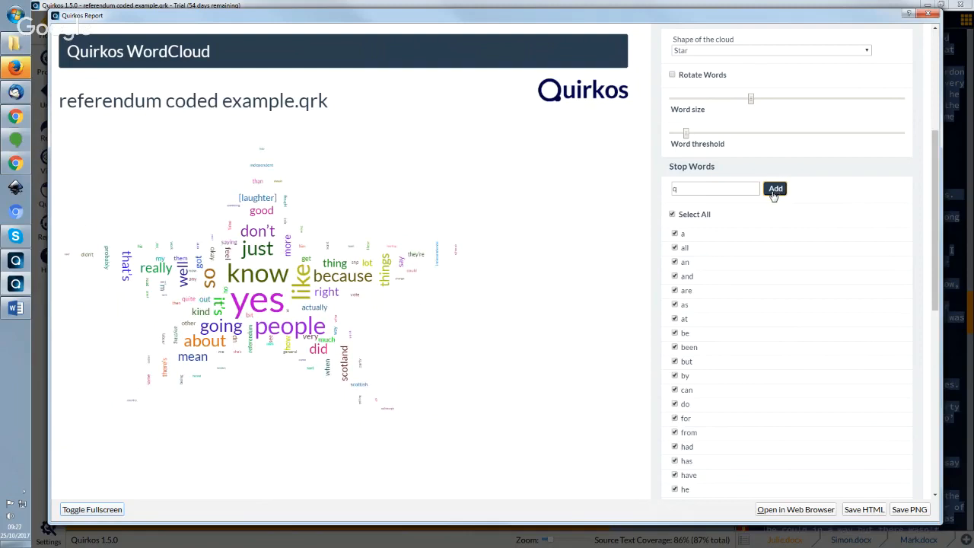
Check the stop words list, expand the Words in the project table and select its rows from the header down to "suppose".
scroll(846, 274, "down", 10)
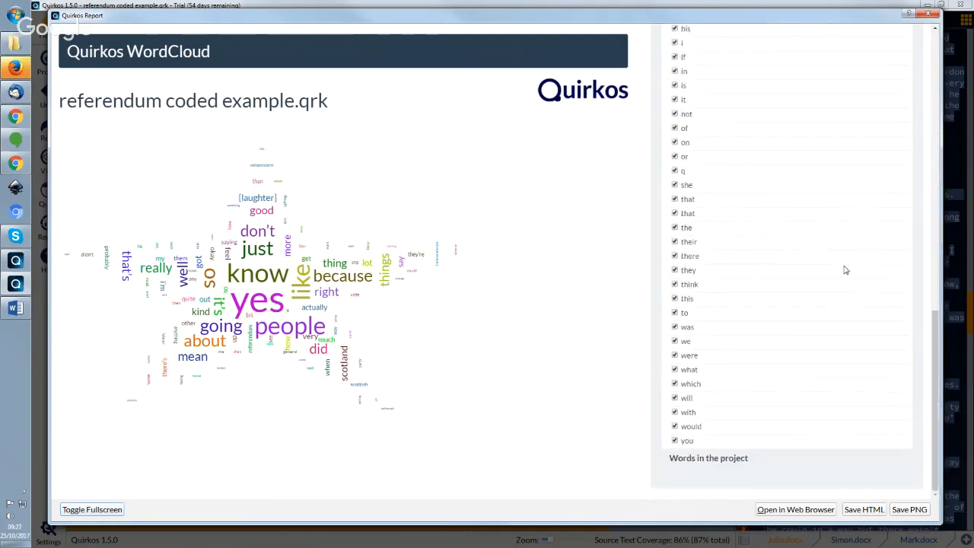
scroll(844, 270, "up", 8)
scroll(843, 265, "down", 8)
left_click(711, 459)
scroll(798, 288, "down", 5)
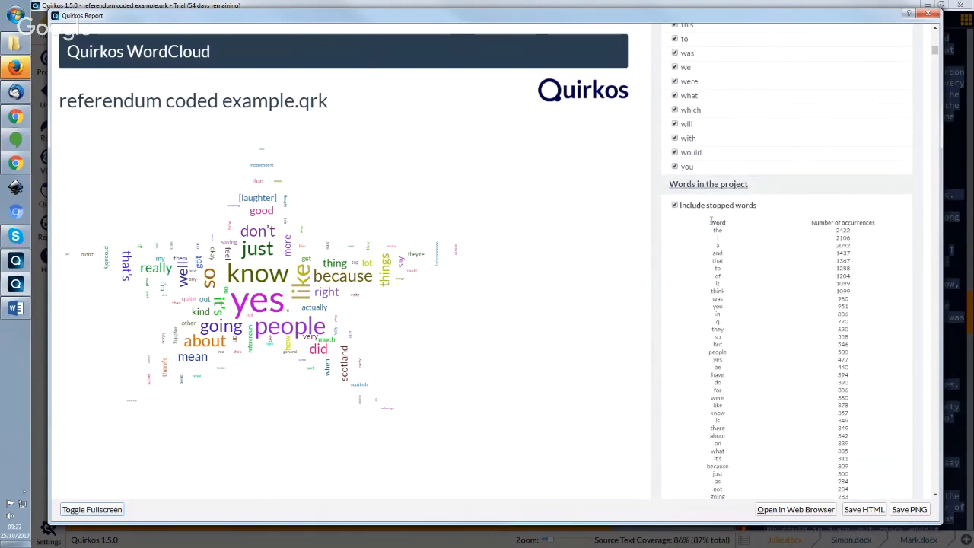
left_click_drag(712, 221, 879, 485)
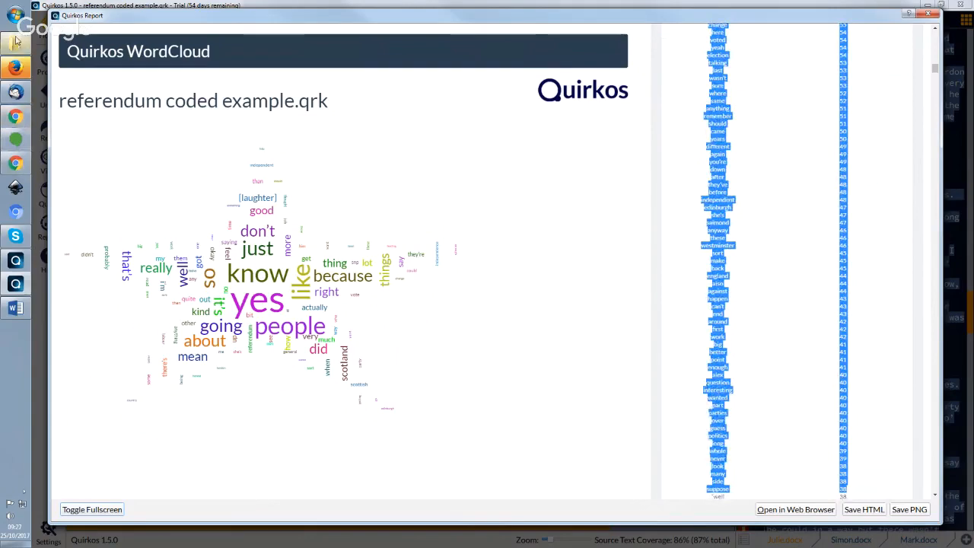
Paste the word frequency table into a new blank Excel workbook and widen the Word and Number of occurrences columns.
key("super")
left_click(45, 63)
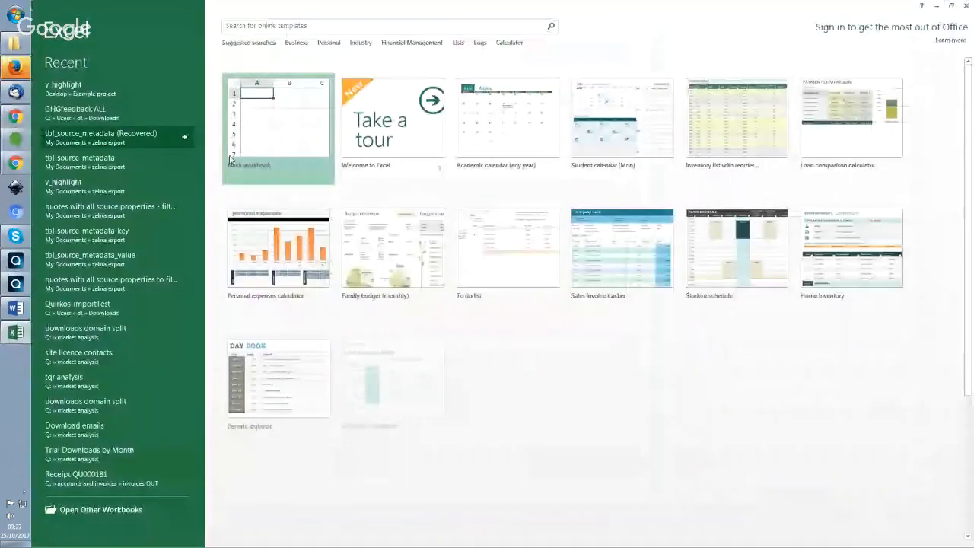
left_click(231, 160)
key("ctrl+v")
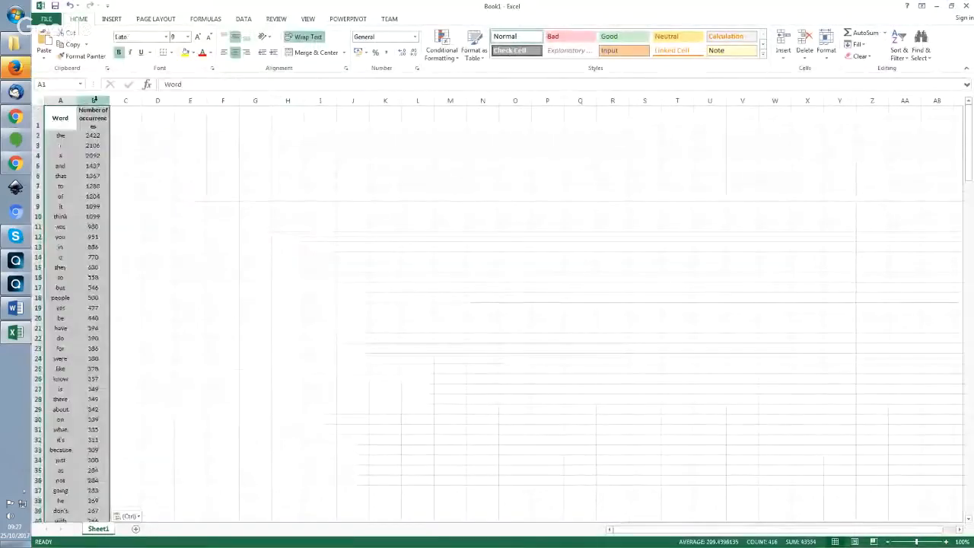
left_click_drag(109, 101, 210, 105)
left_click_drag(76, 103, 154, 103)
left_click(317, 206)
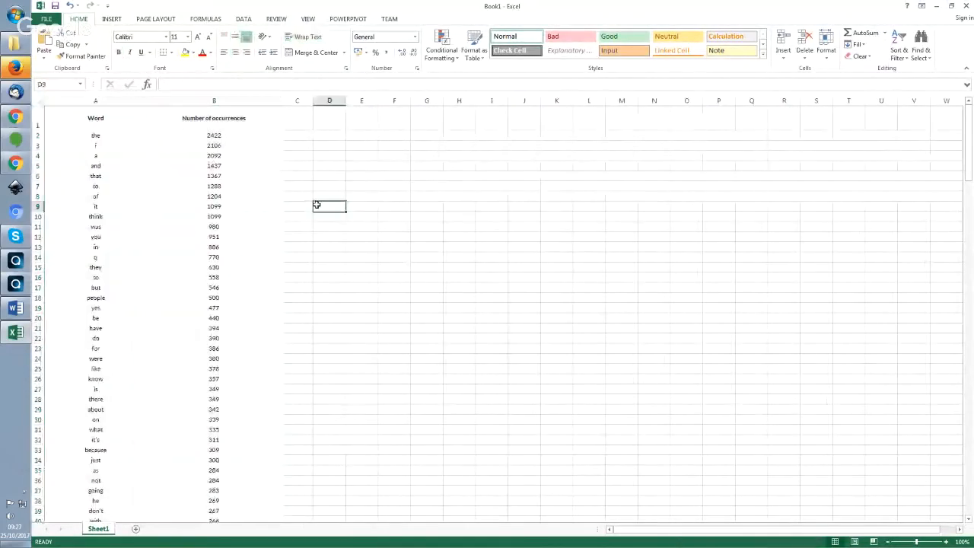
Look through the pasted word frequencies in Excel and return to the Quirkos word cloud report.
left_click(98, 135)
scroll(202, 233, "down", 15)
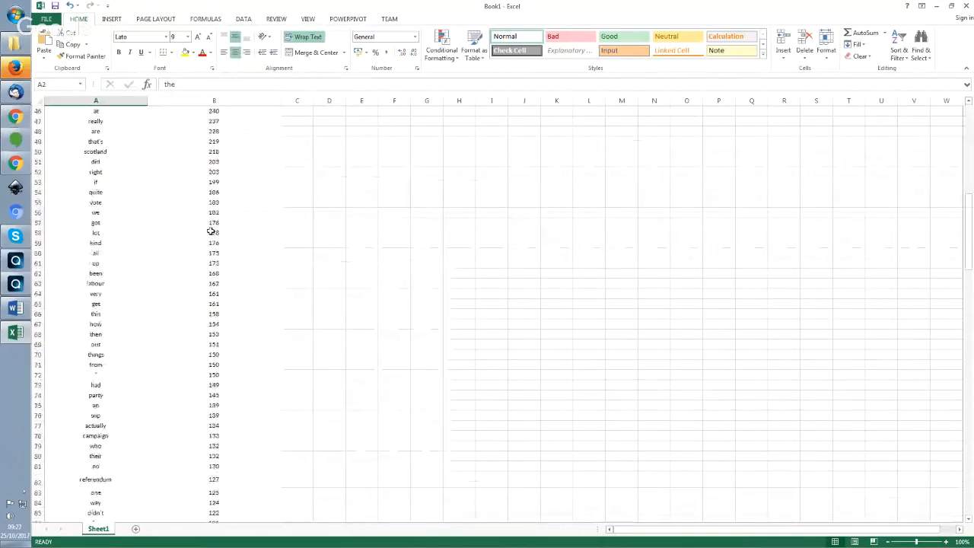
scroll(211, 231, "down", 20)
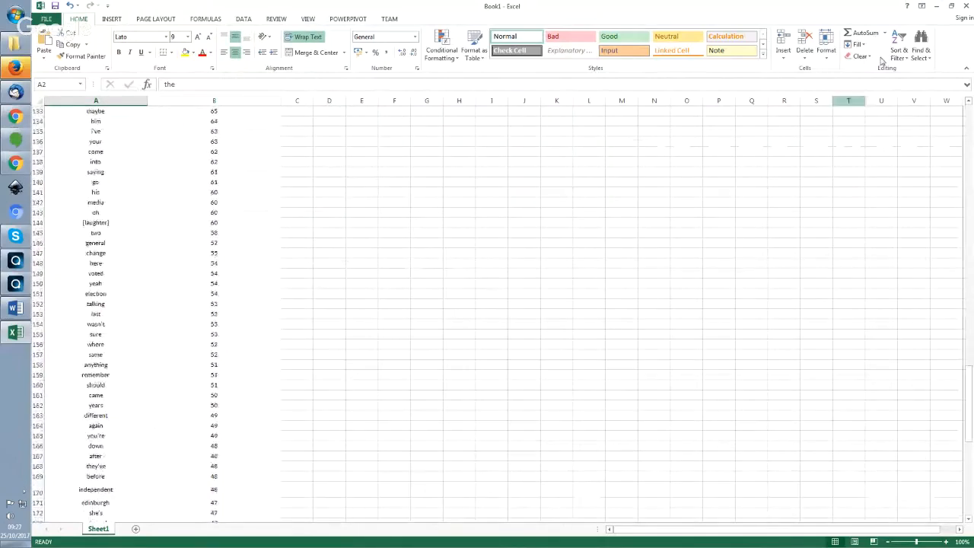
left_click(936, 6)
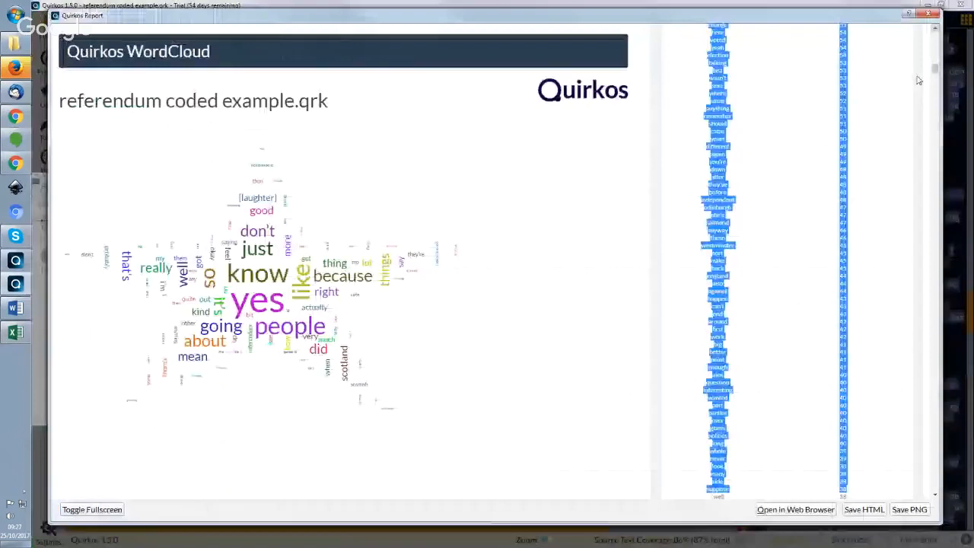
Go back to the start of the Words in the project table and trace the rows from "the" to "was".
left_click(818, 235)
scroll(822, 233, "up", 5)
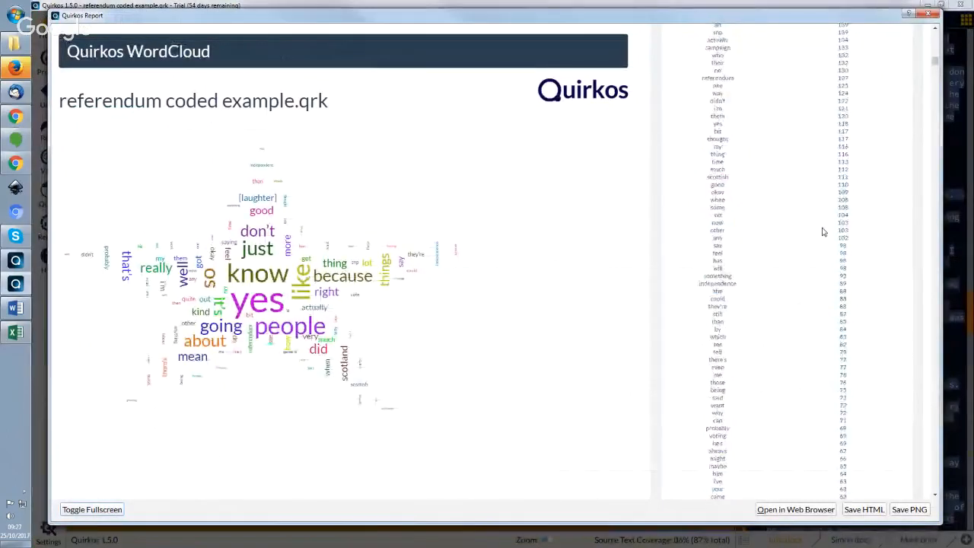
scroll(822, 231, "up", 10)
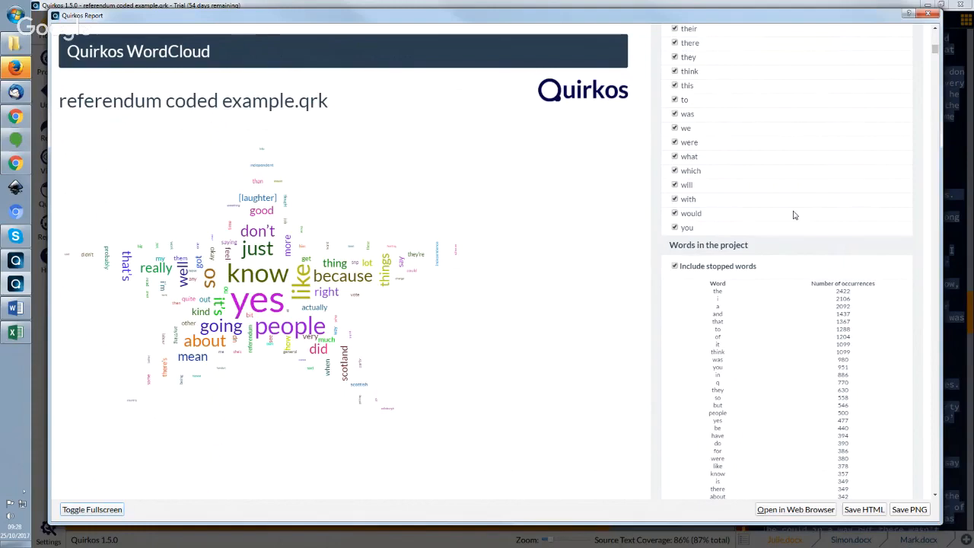
left_click_drag(854, 363, 696, 290)
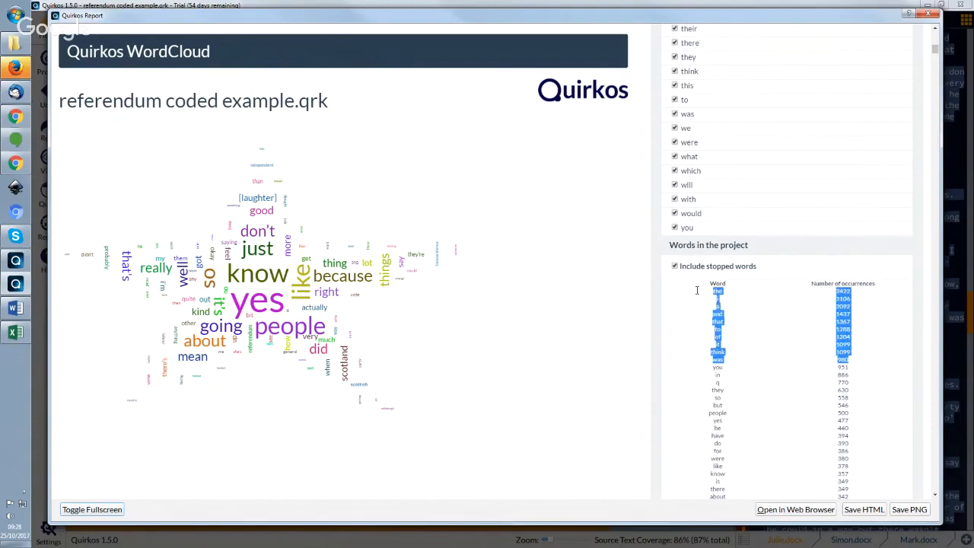
left_click(823, 378)
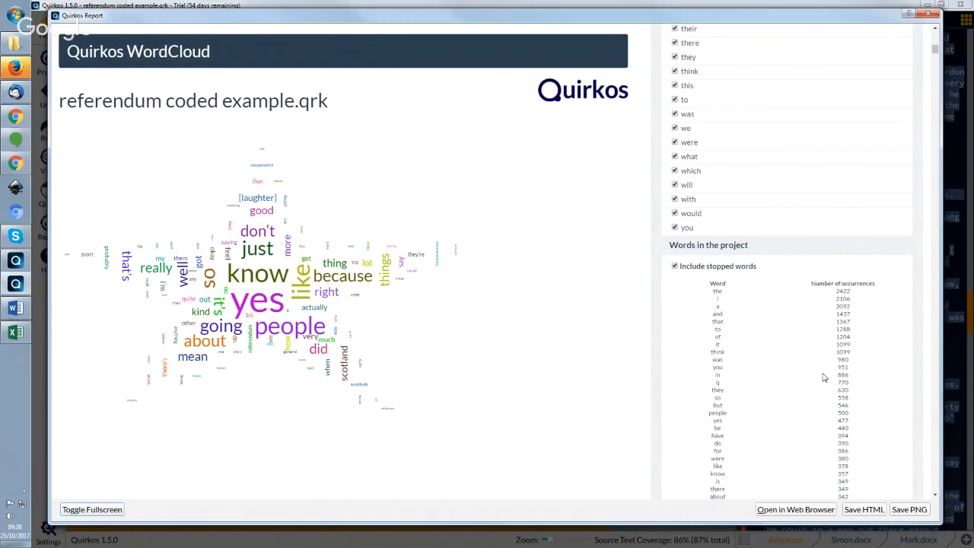
Close the word cloud report and show the per-source breakdown of the Politicans bubble.
left_click(934, 15)
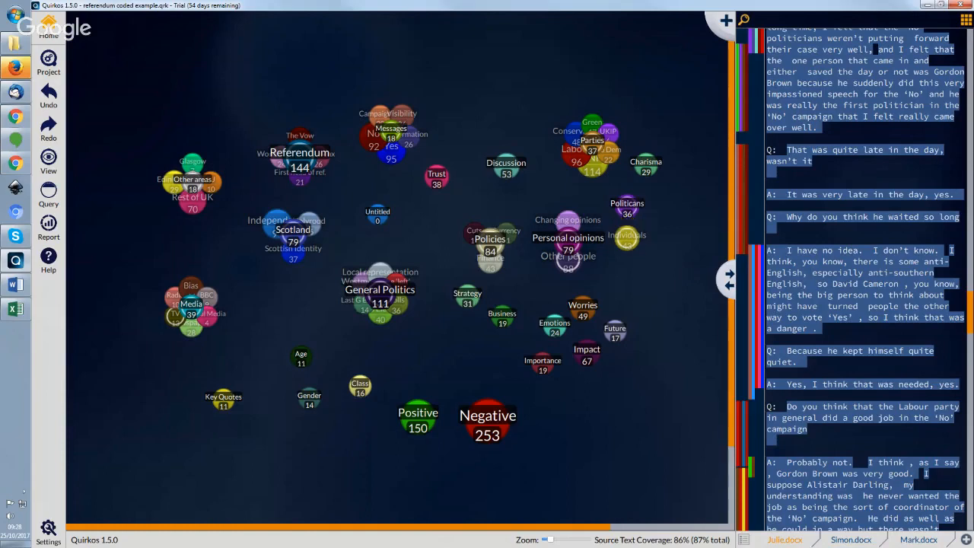
mouse_move(627, 207)
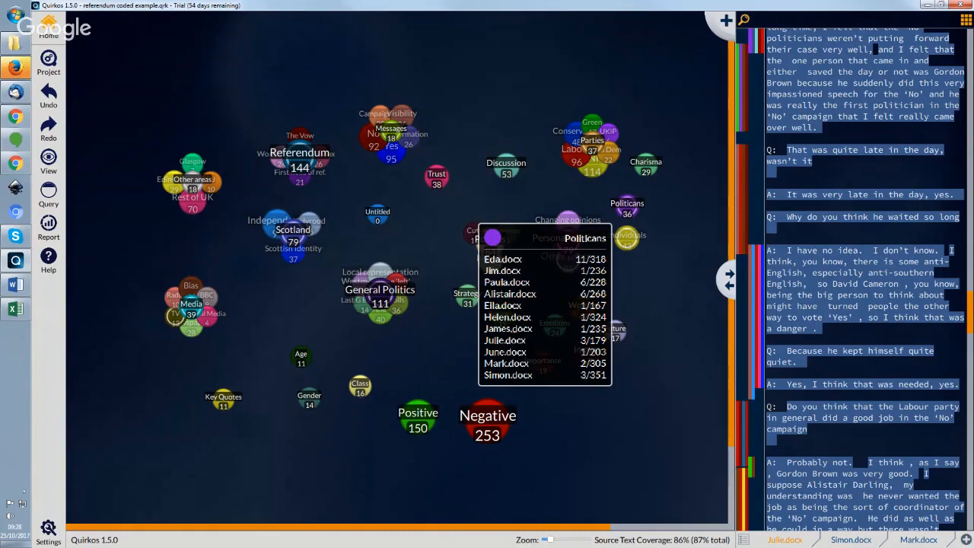